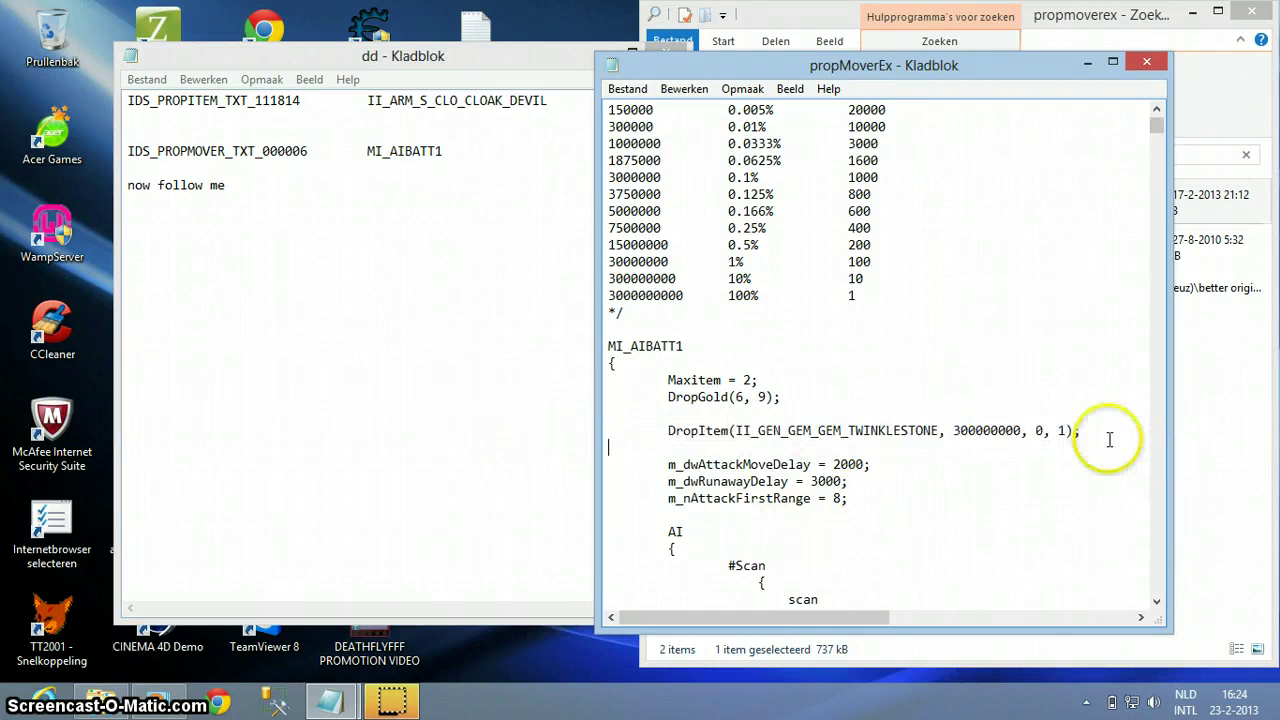
# Add a second DropItem line under MI_AIBATT1 for II_ARM_S_CLO_CLOAK_DEVIL with the values 300000000, 0, 1.
pyautogui.write('DropItem(II_GEN_GEM_GEM_TWINKLESTONE, 300000000, 0, 1);')
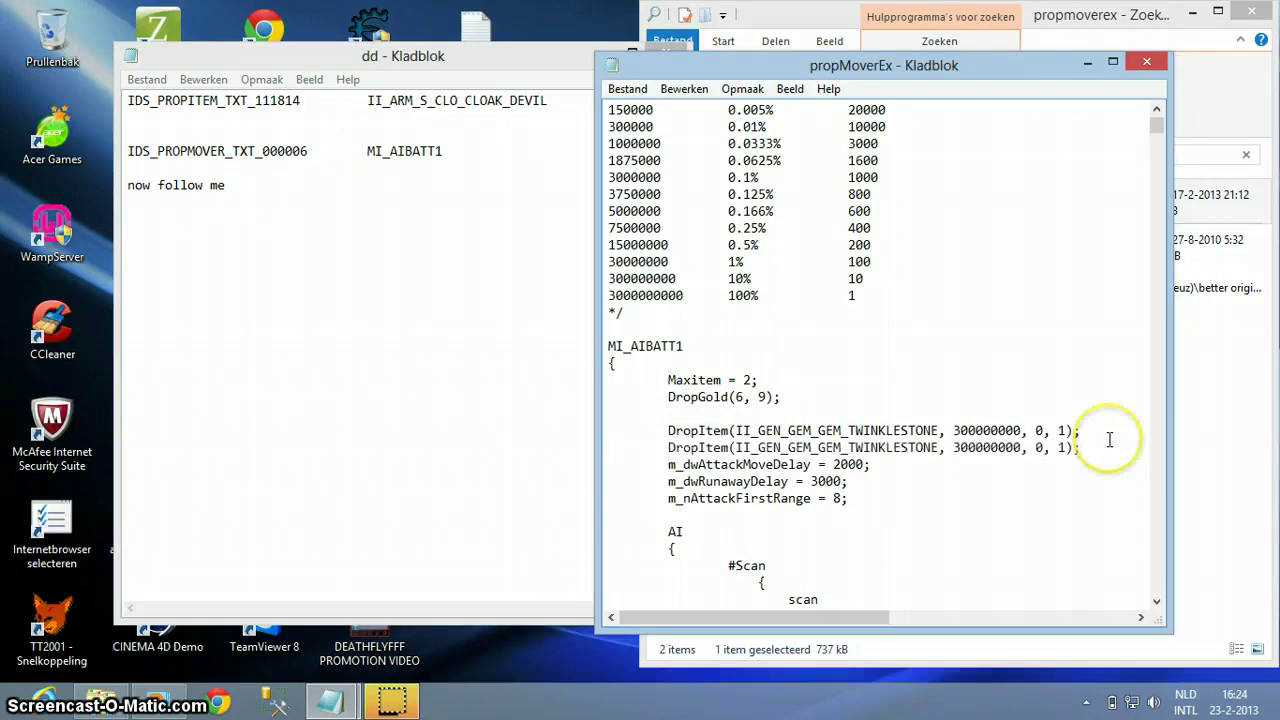
pyautogui.press('Return')
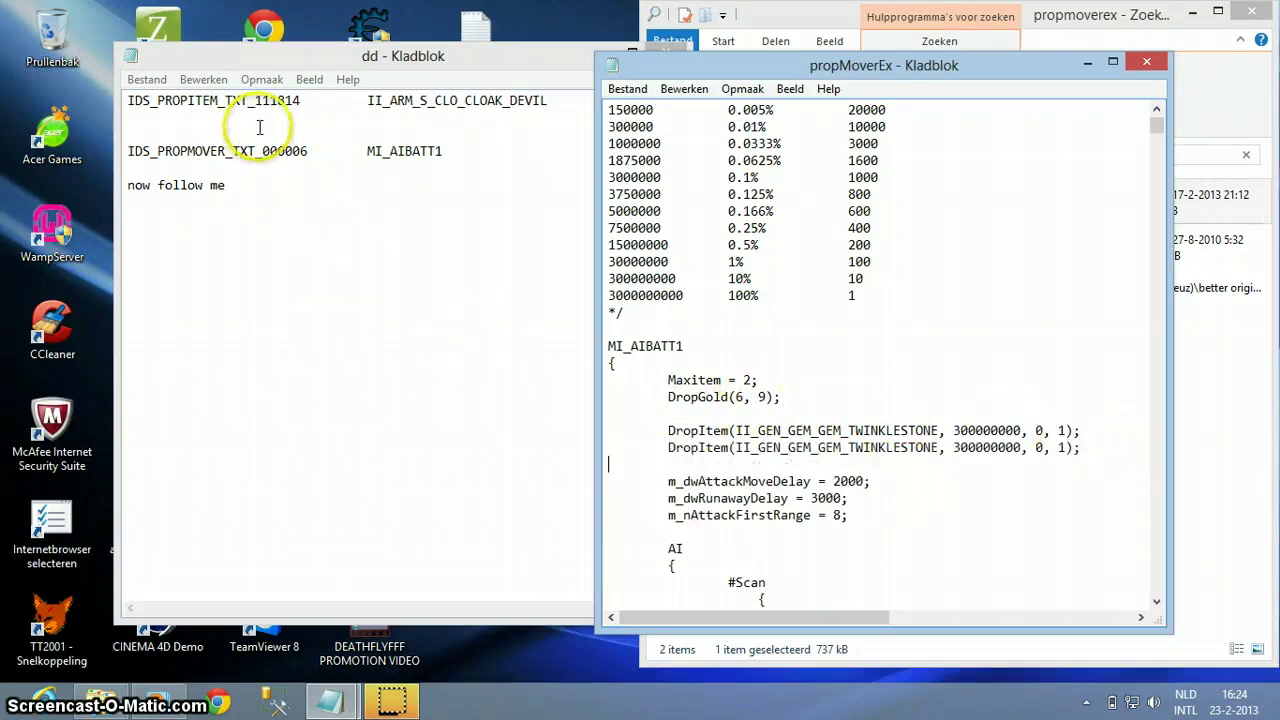
pyautogui.moveTo(366, 100); pyautogui.dragTo(566, 104)
pyautogui.hotkey('ctrl', 'c')
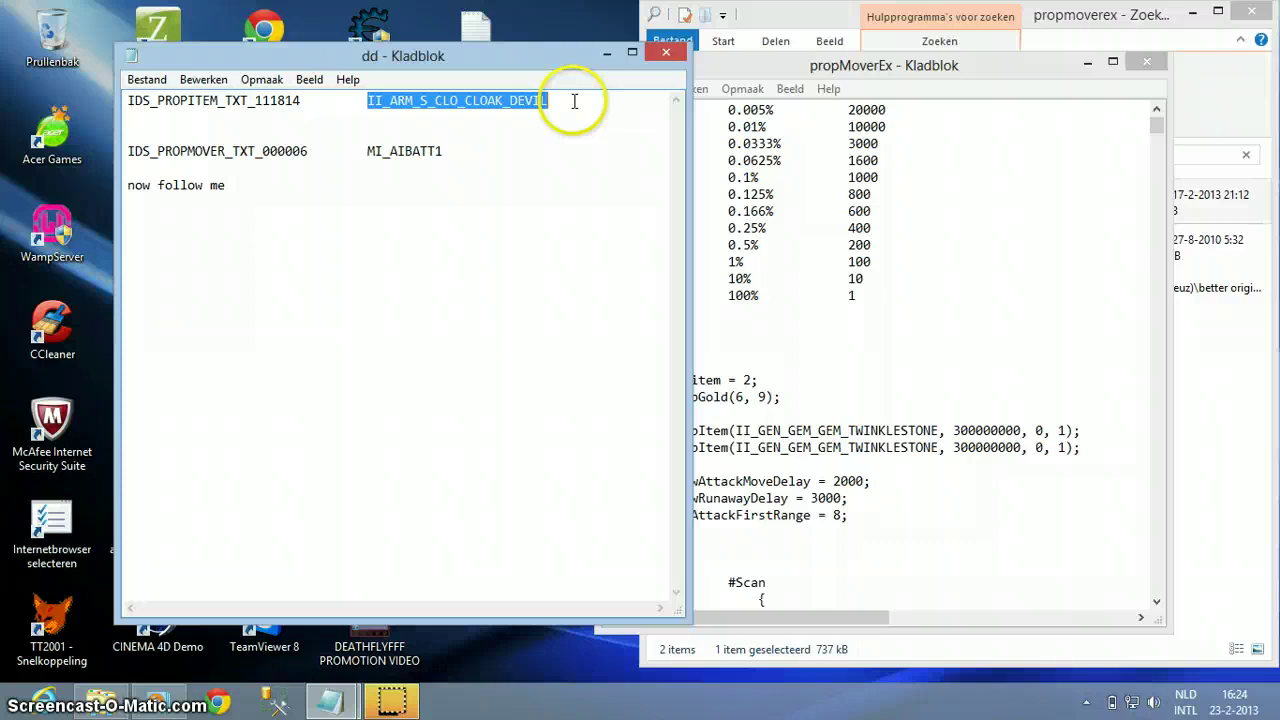
pyautogui.moveTo(940, 447); pyautogui.dragTo(743, 447)
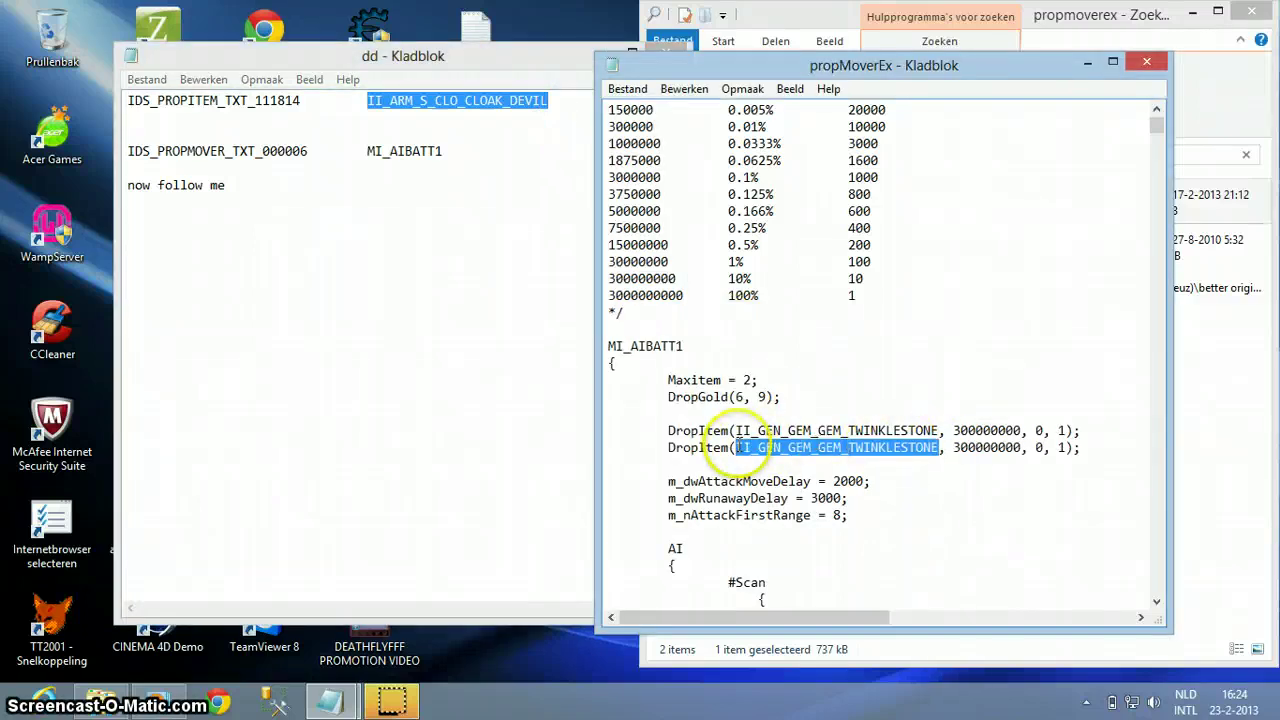
pyautogui.hotkey('ctrl', 'v')
# Examine the drop-chance table and the MI_AIBATT1 block's drop, Maxitem and AI settings.
pyautogui.scroll(3, 694, 235)
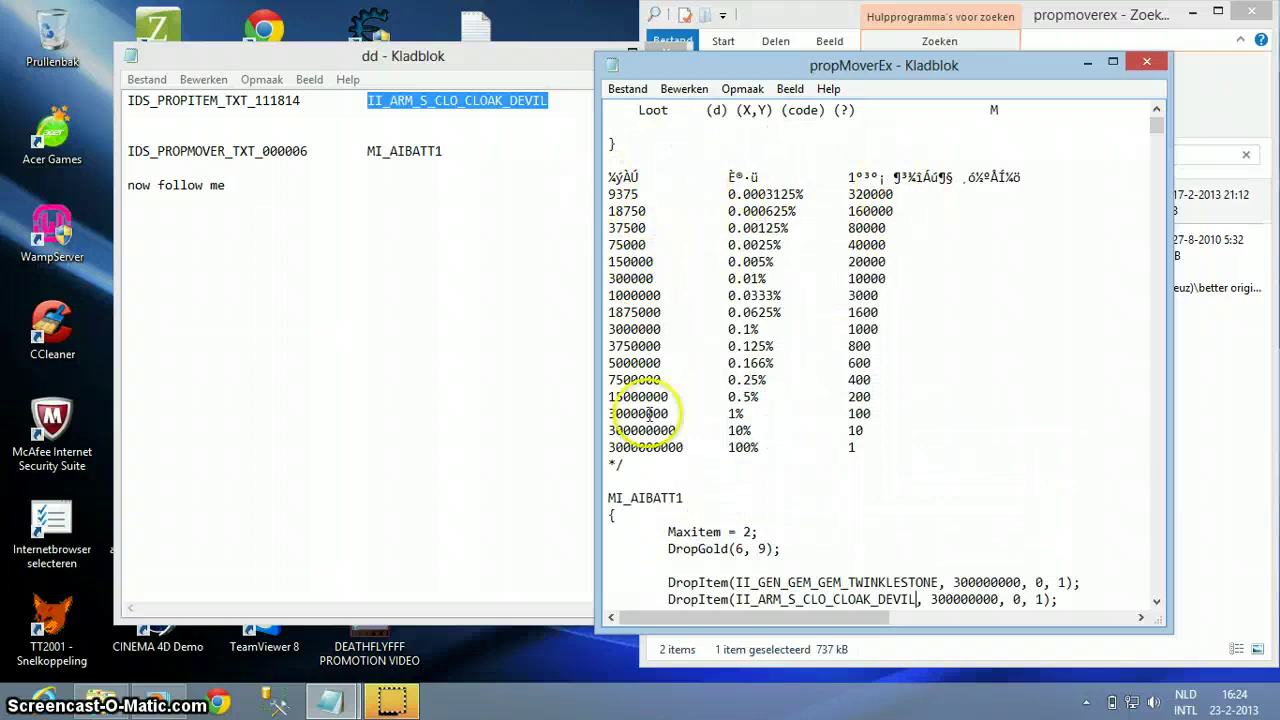
pyautogui.scroll(-2, 840, 485)
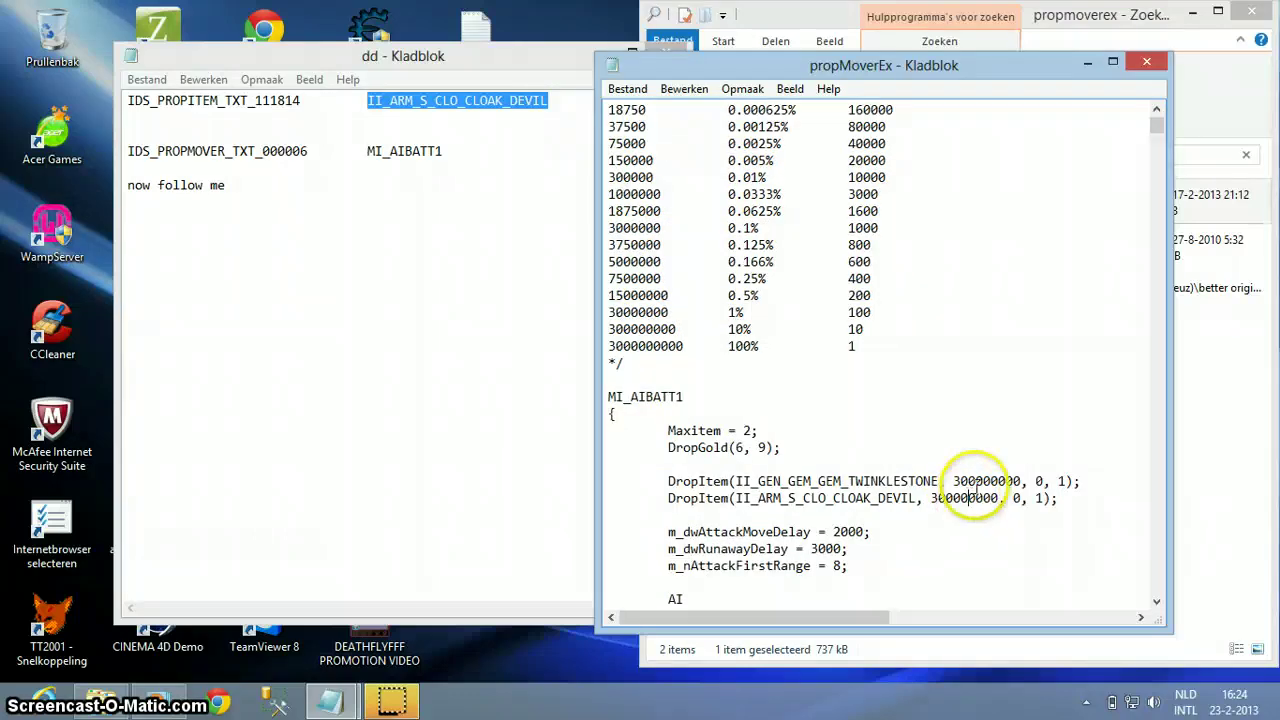
pyautogui.scroll(-2, 676, 421)
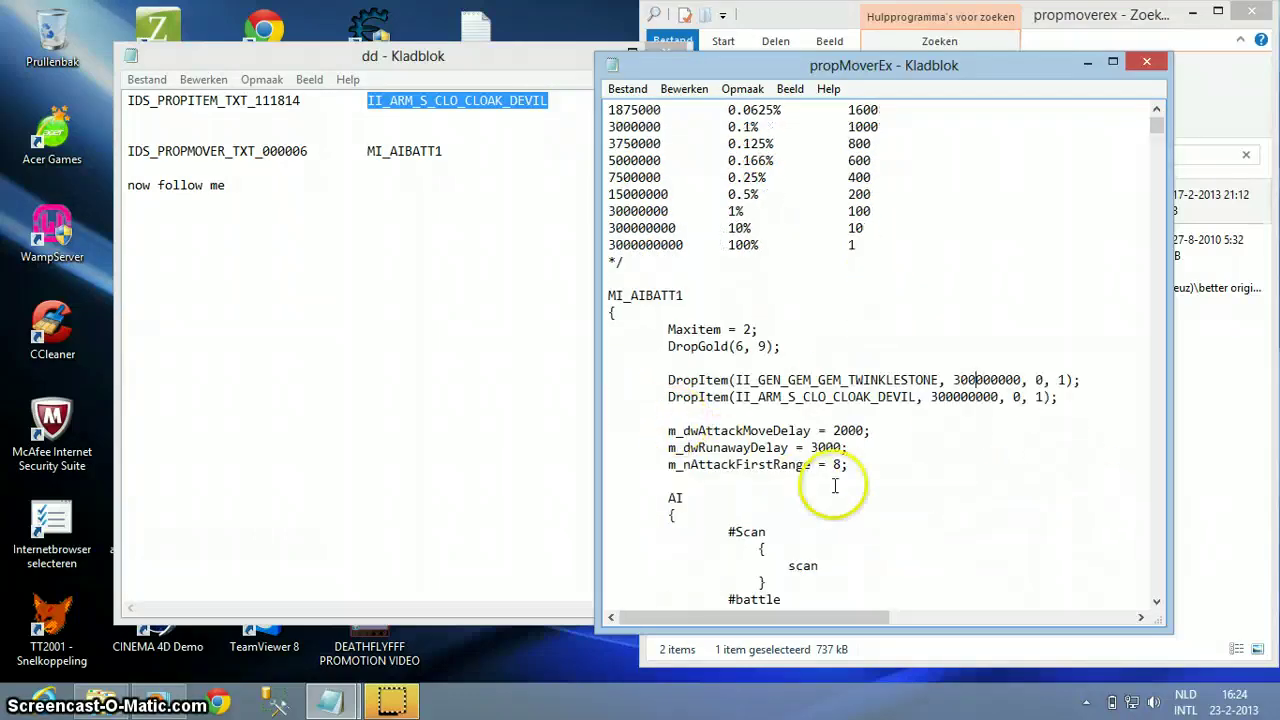
pyautogui.scroll(-2, 800, 470)
pyautogui.scroll(-4, 771, 457)
pyautogui.scroll(4, 710, 505)
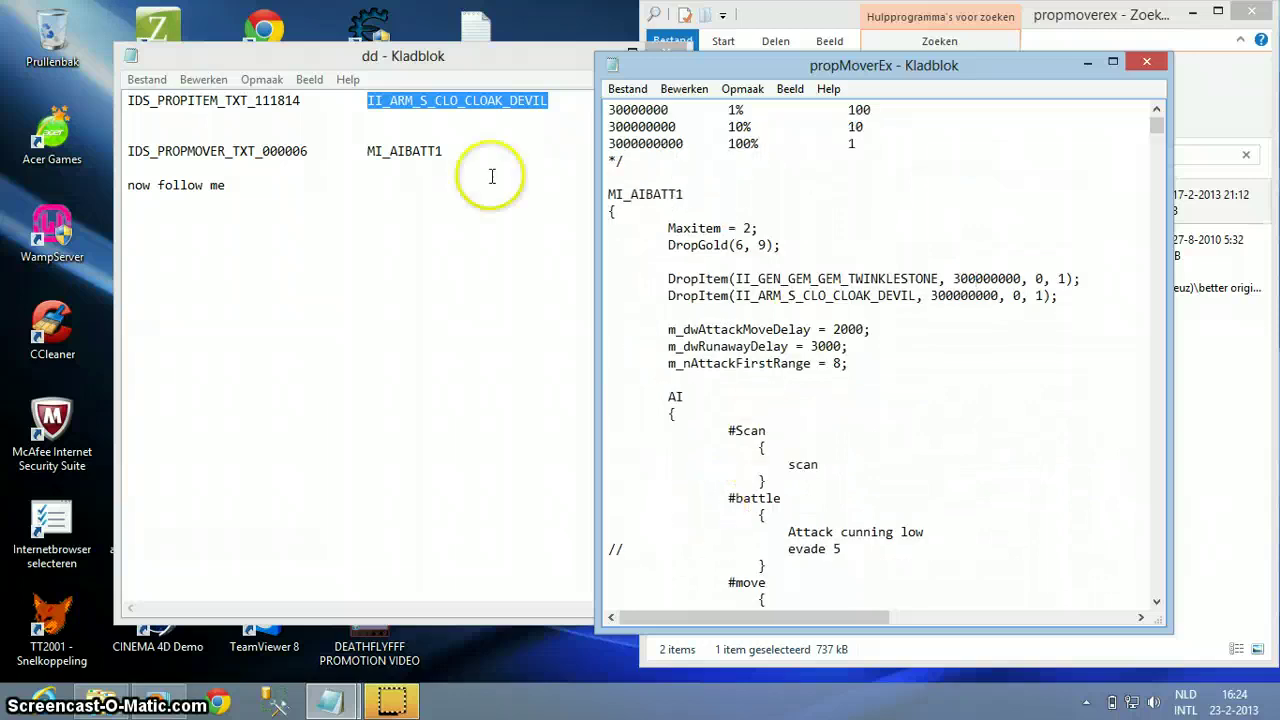
pyautogui.click(745, 228)
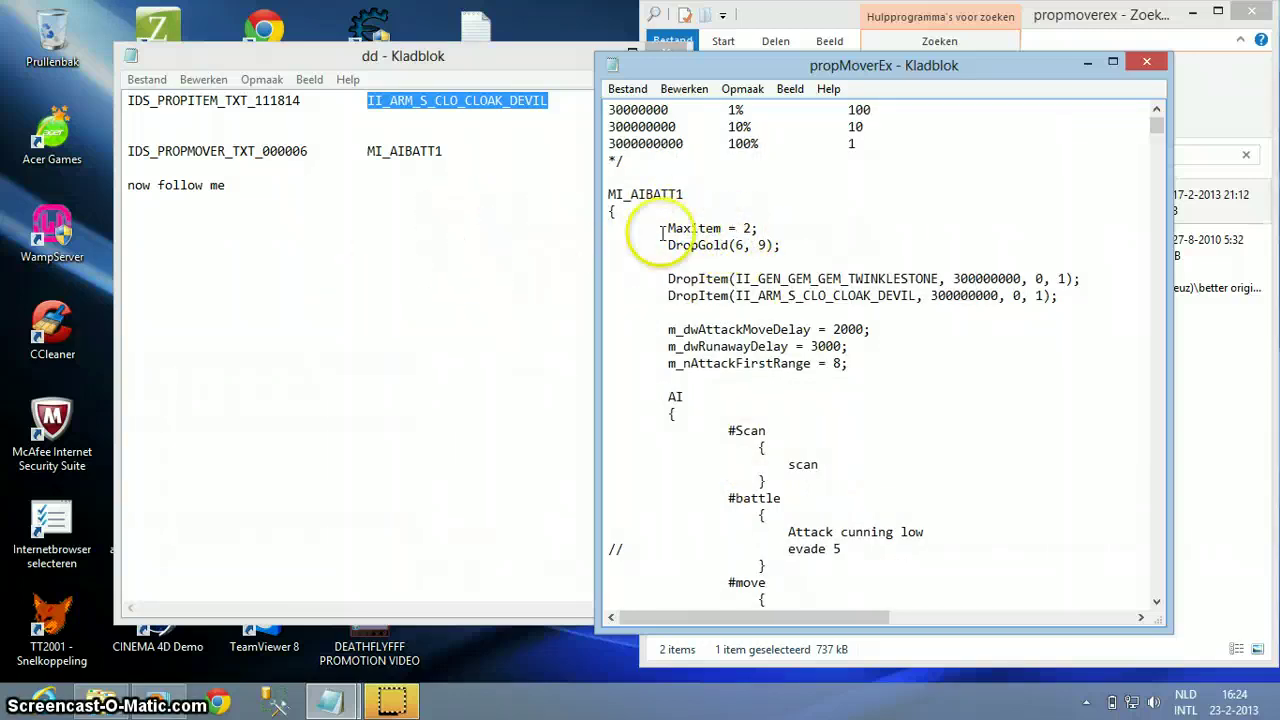
# Change the last line of the dd note to "now save the file", and save and close propMoverEx along with its search-results window.
pyautogui.click(485, 198)
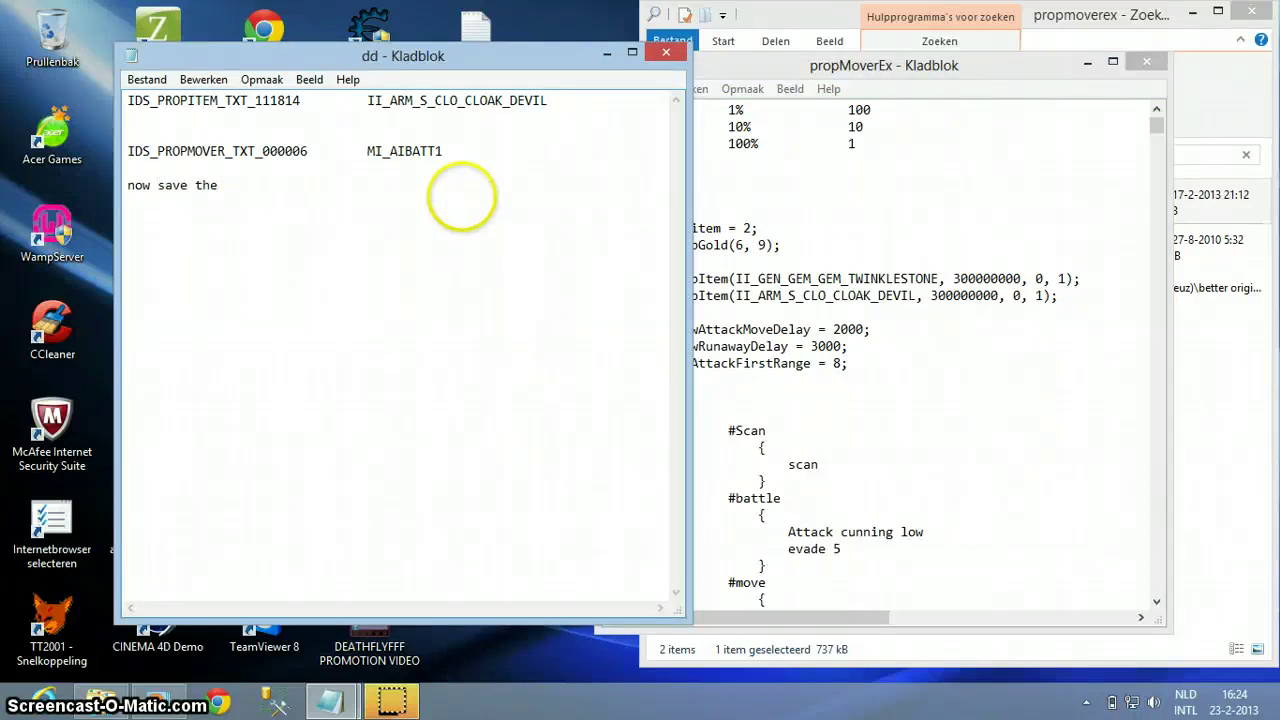
pyautogui.click(795, 66)
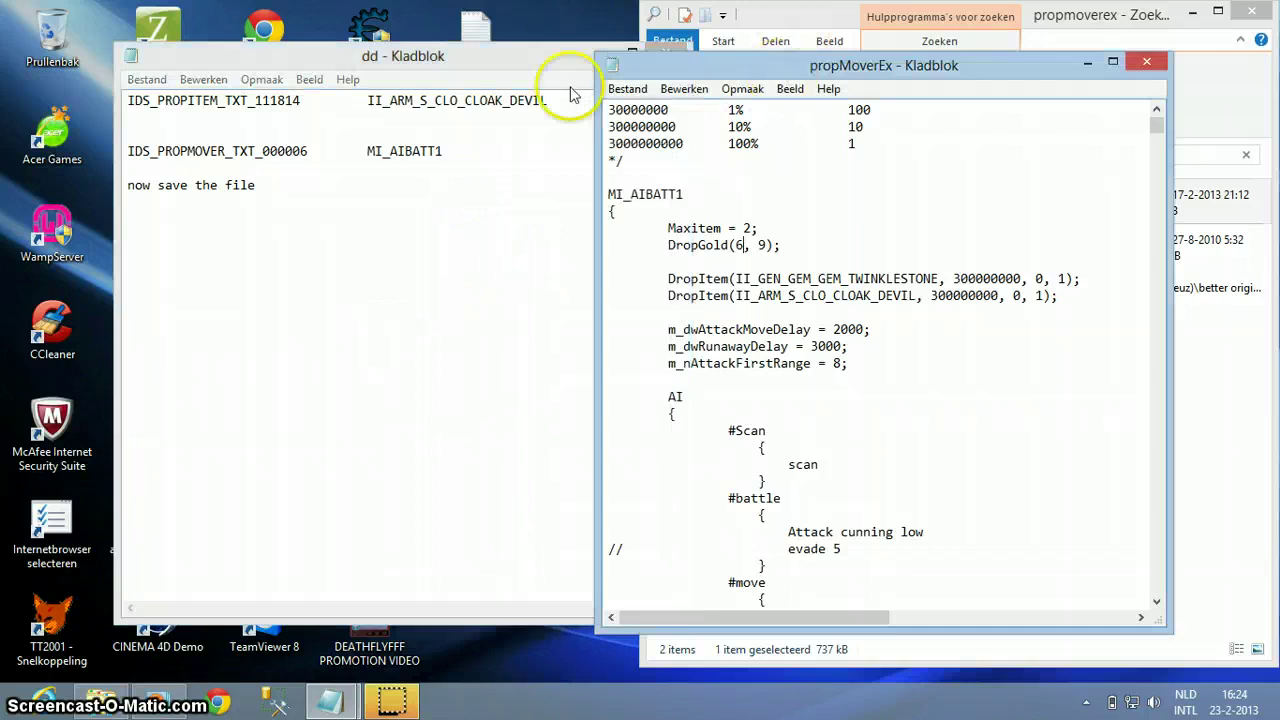
pyautogui.click(626, 89)
pyautogui.click(655, 152)
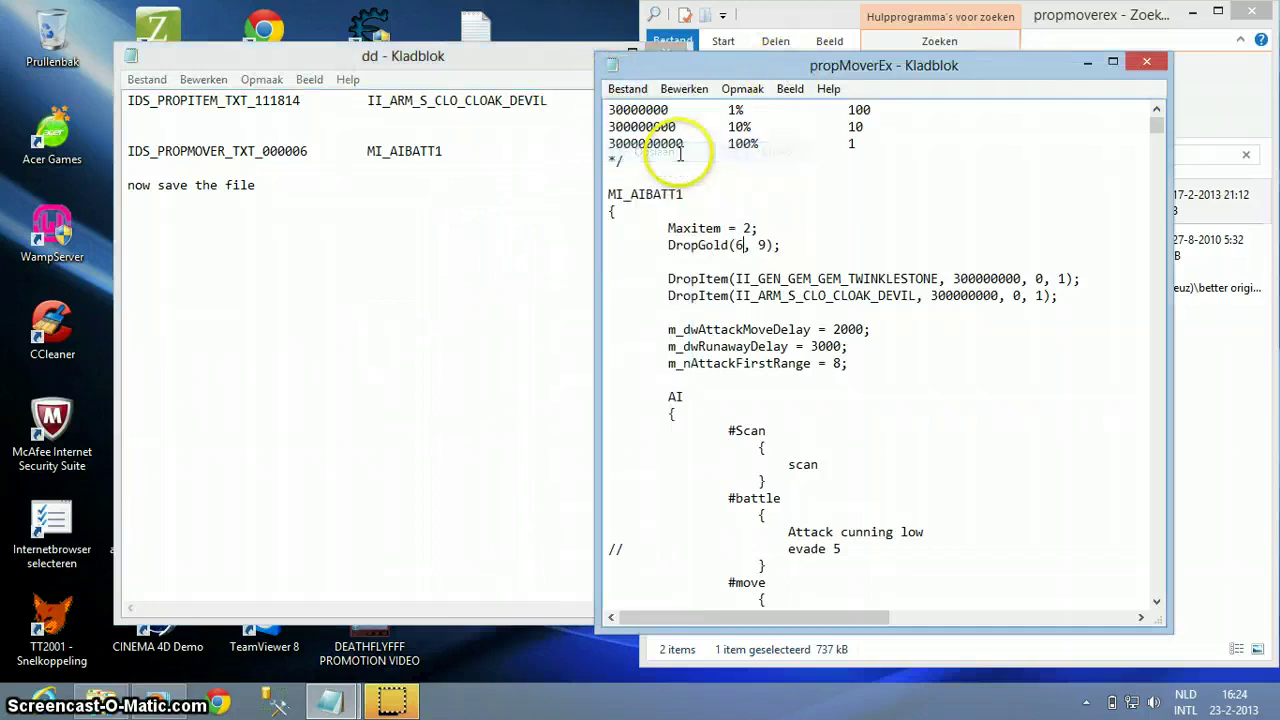
pyautogui.click(1147, 62)
pyautogui.click(1251, 11)
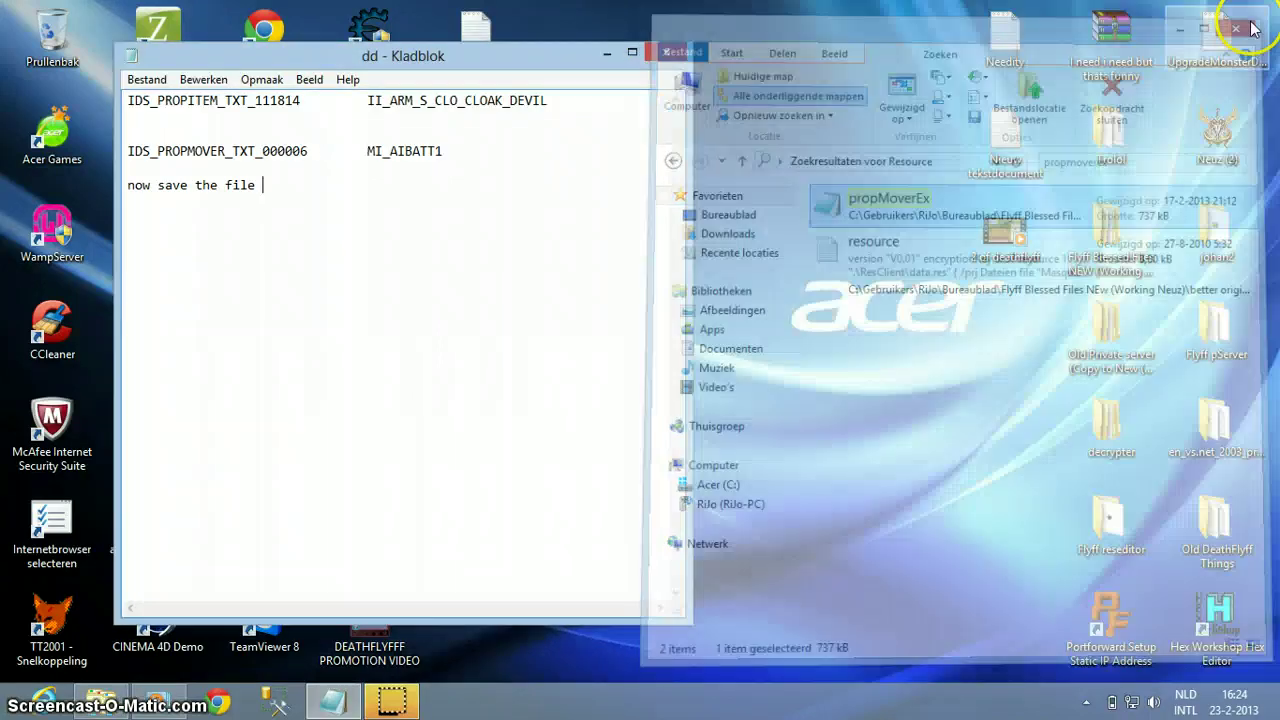
# Replace the note's last line with "now open flyff reseditor" and launch Flyff ResEditor from its desktop folder, closing the folder window.
pyautogui.moveTo(357, 186); pyautogui.dragTo(30, 220)
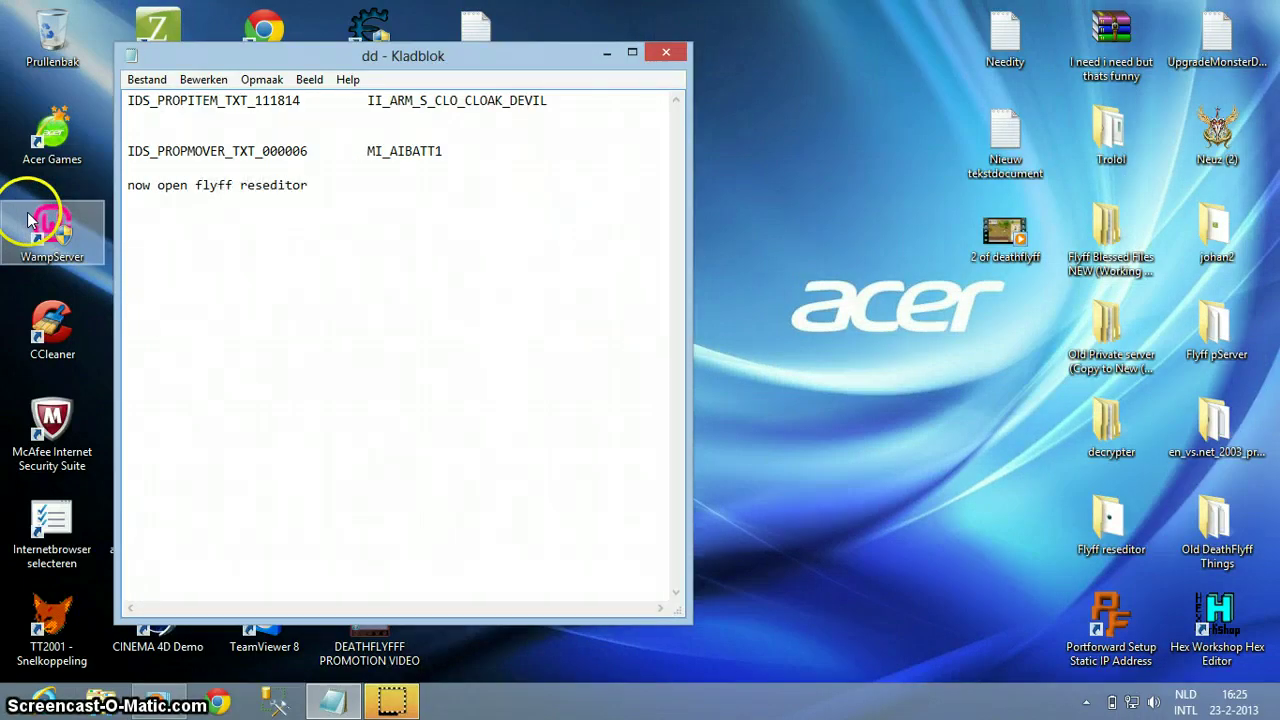
pyautogui.doubleClick(1108, 520)
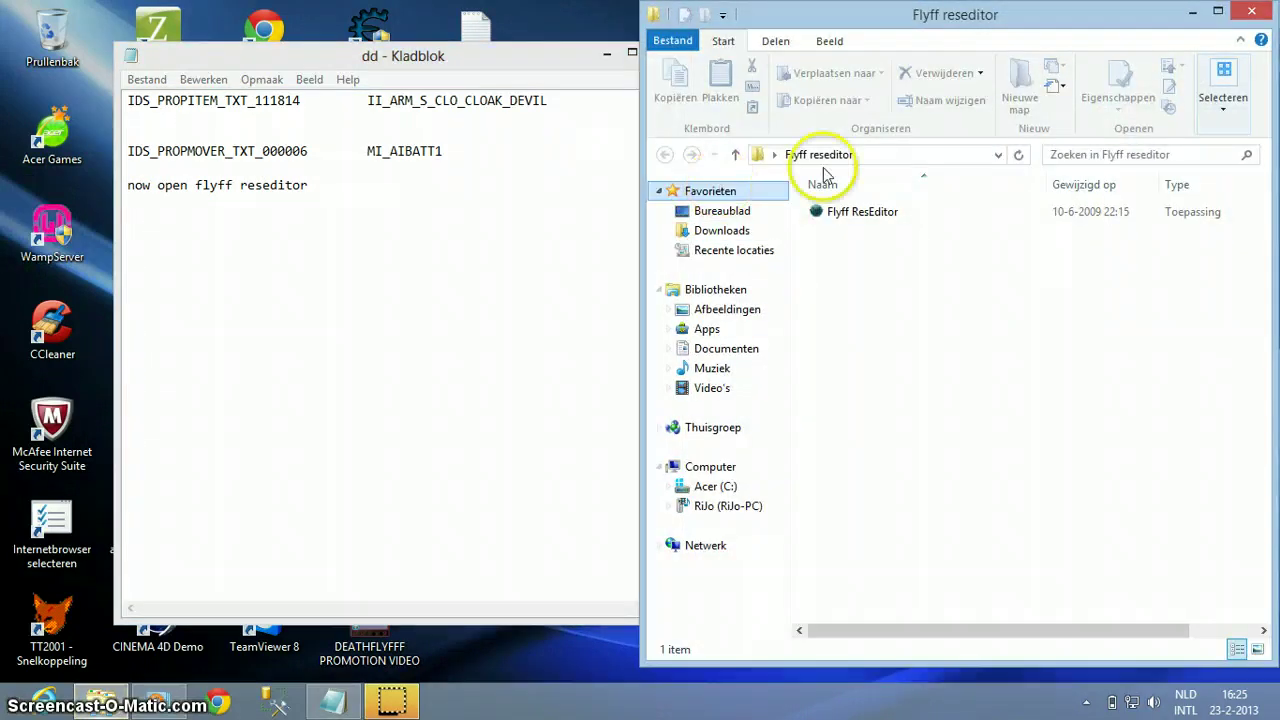
pyautogui.doubleClick(866, 213)
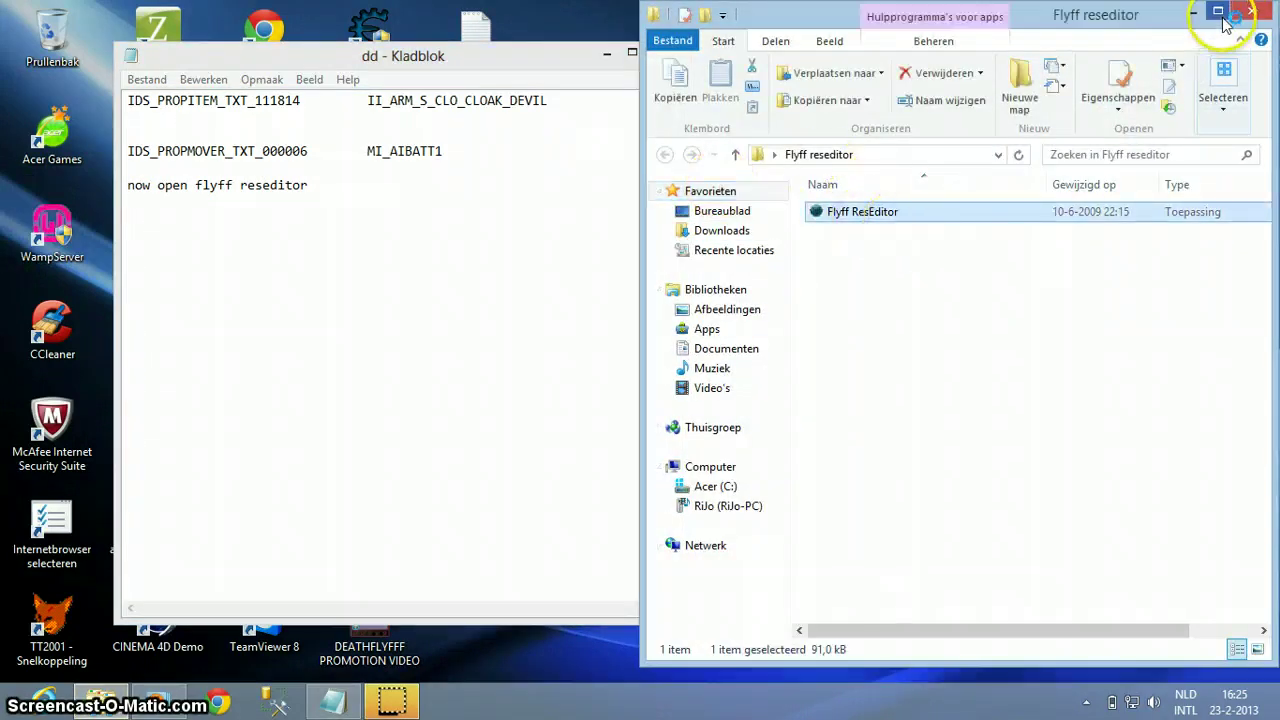
pyautogui.click(1253, 14)
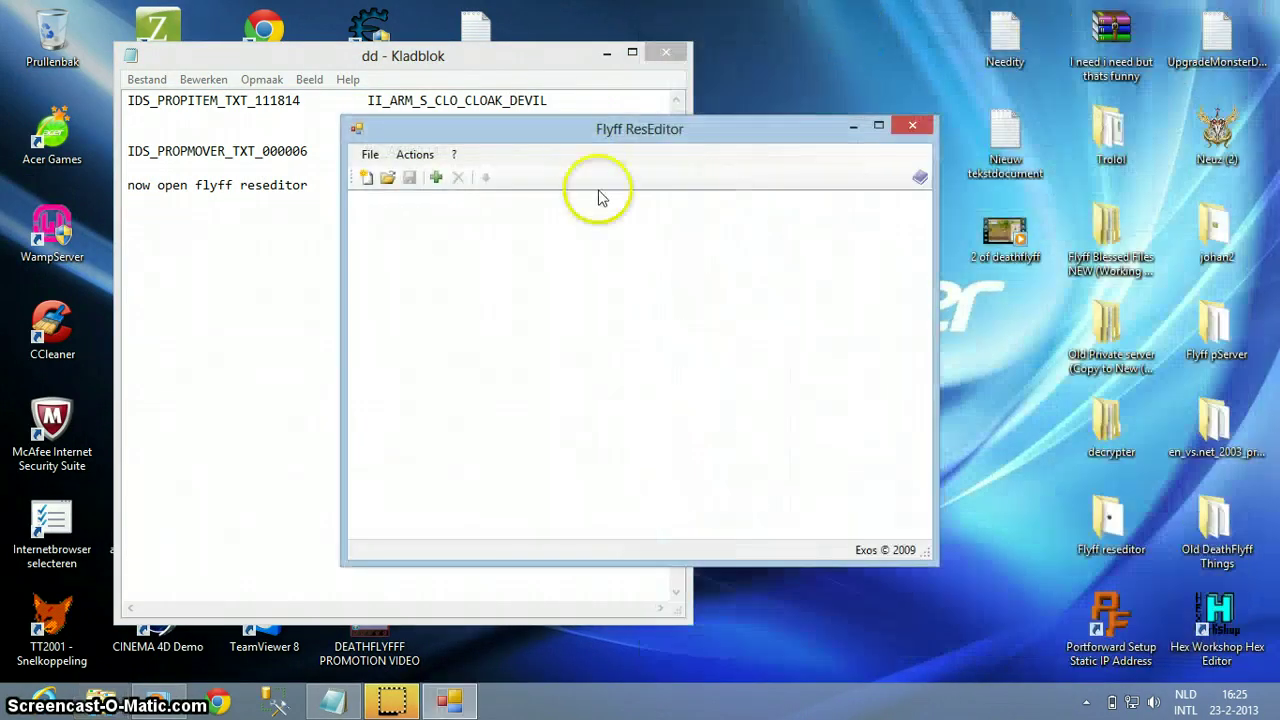
# Start opening a resource file in Flyff ResEditor and add the line "data.res" to the dd note.
pyautogui.click(387, 178)
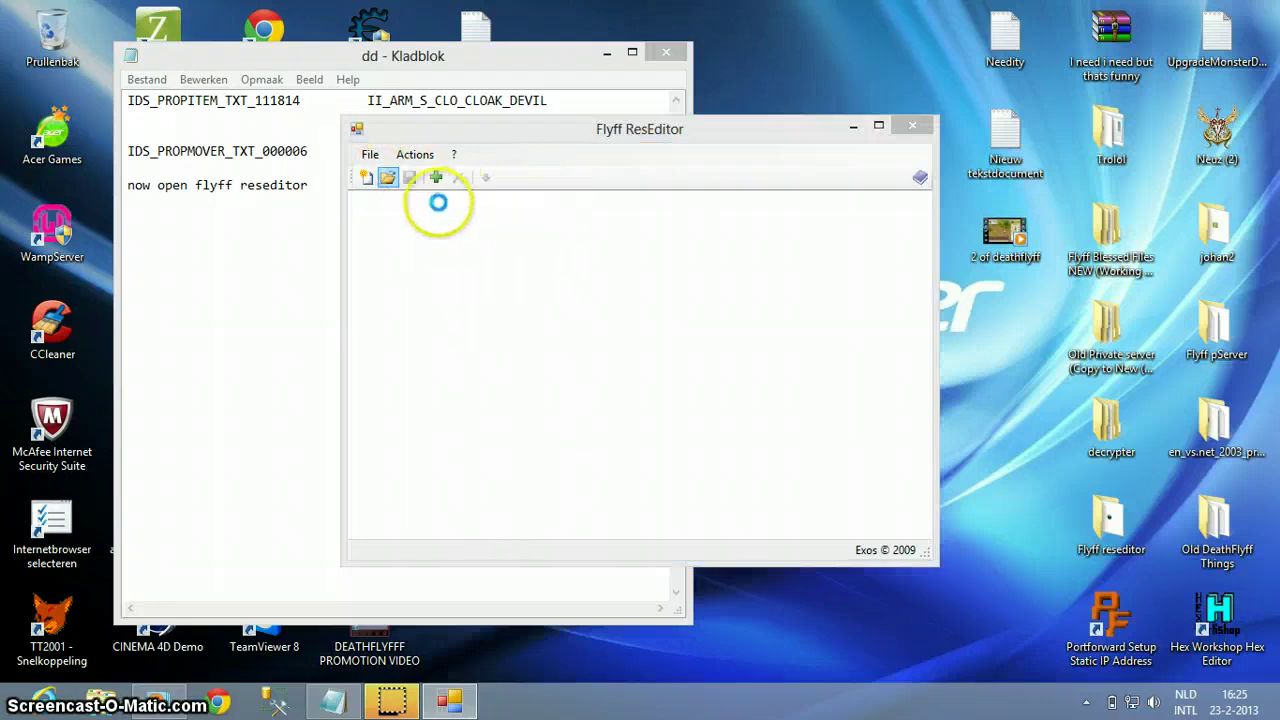
pyautogui.click(329, 203)
pyautogui.write('data.res')
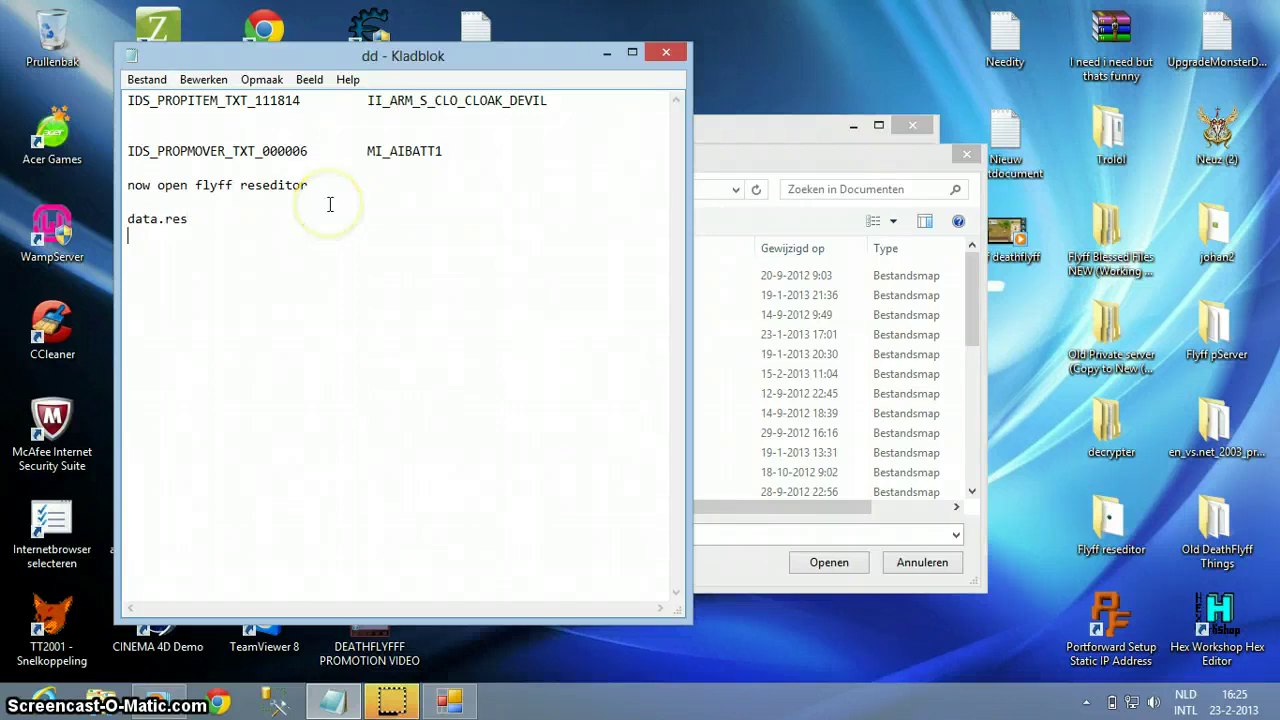
# Browse in the file-open dialog from the desktop through Flyff Blessed Files NEW (Working Neuz) and better original to the DeathFlyff better folder.
pyautogui.click(820, 157)
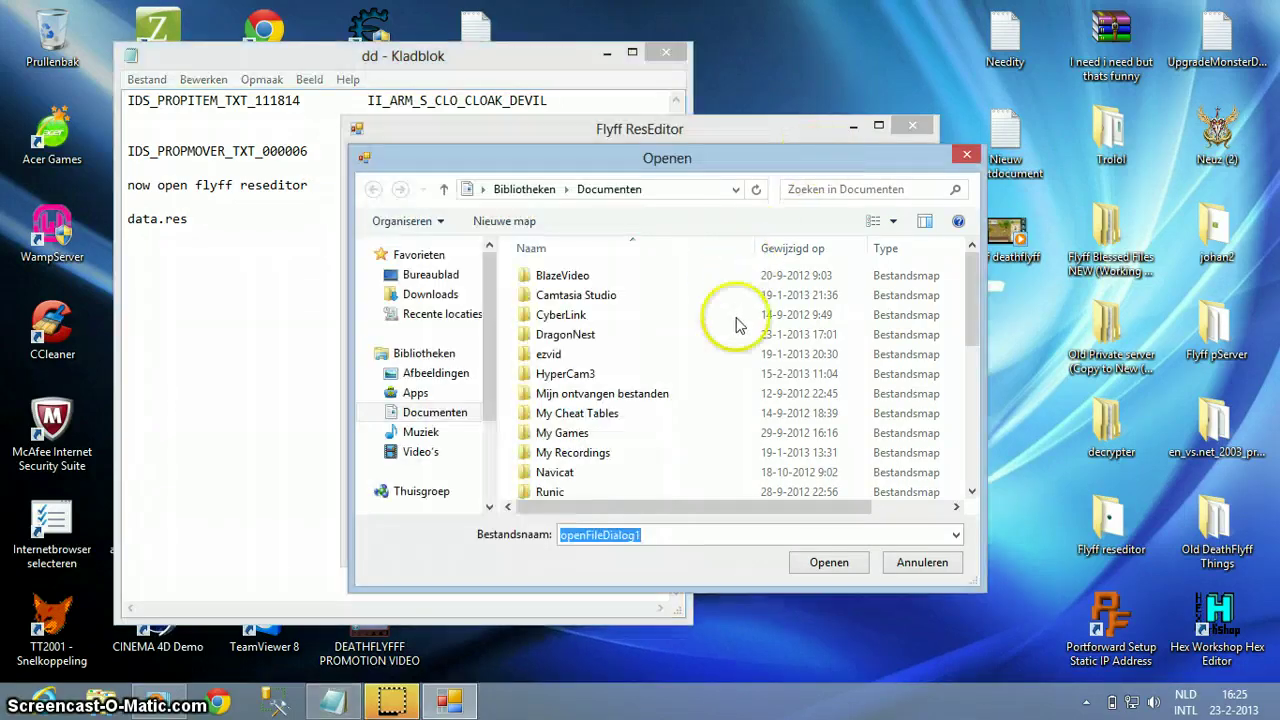
pyautogui.moveTo(971, 277); pyautogui.dragTo(955, 443)
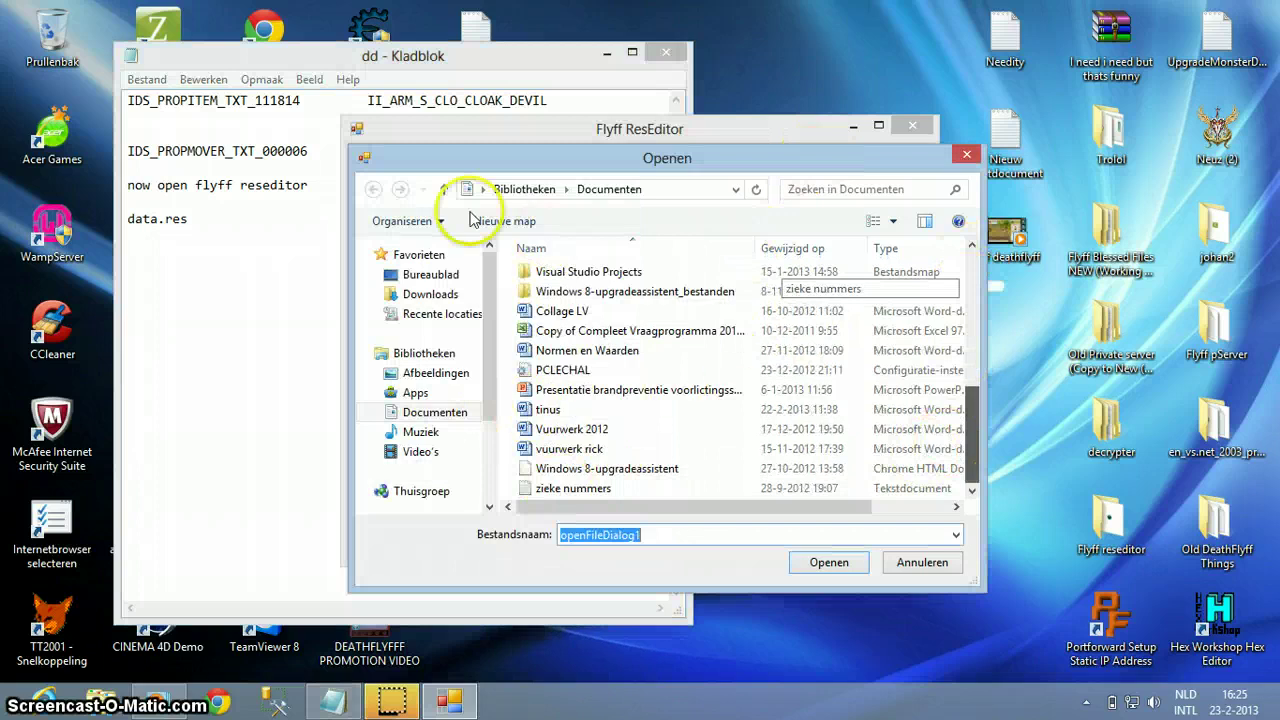
pyautogui.click(430, 274)
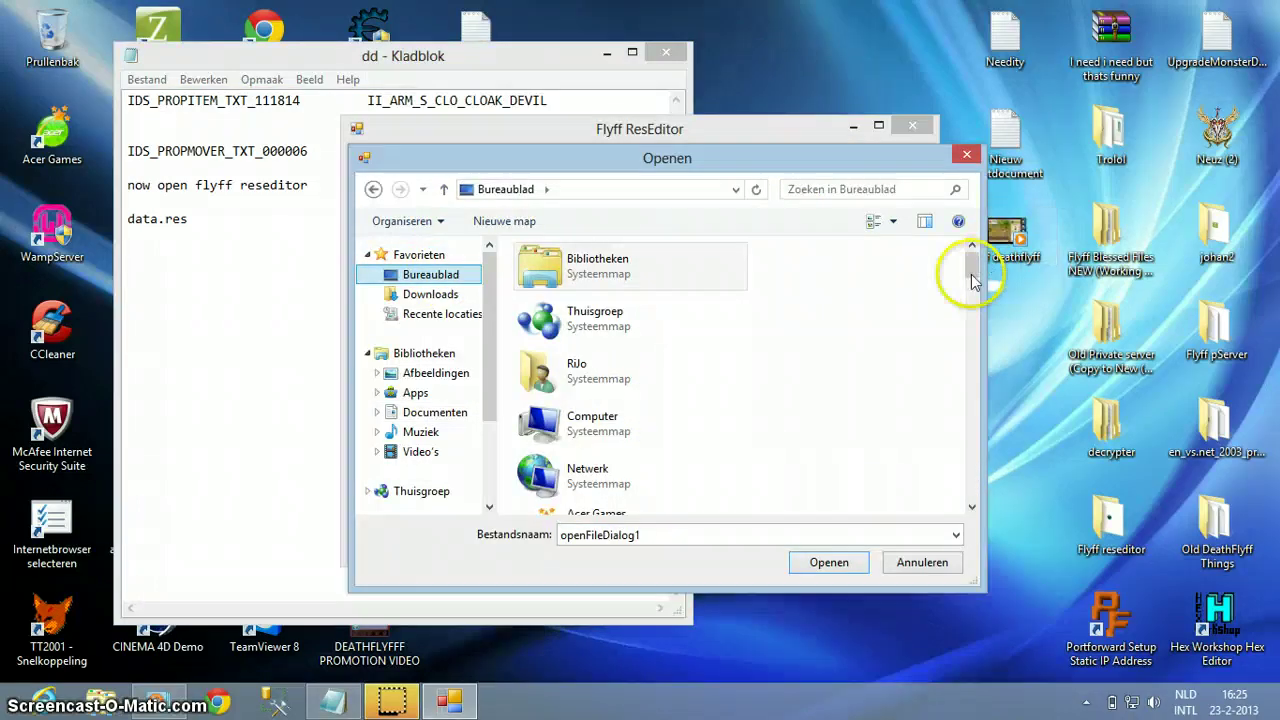
pyautogui.moveTo(971, 271); pyautogui.dragTo(962, 360)
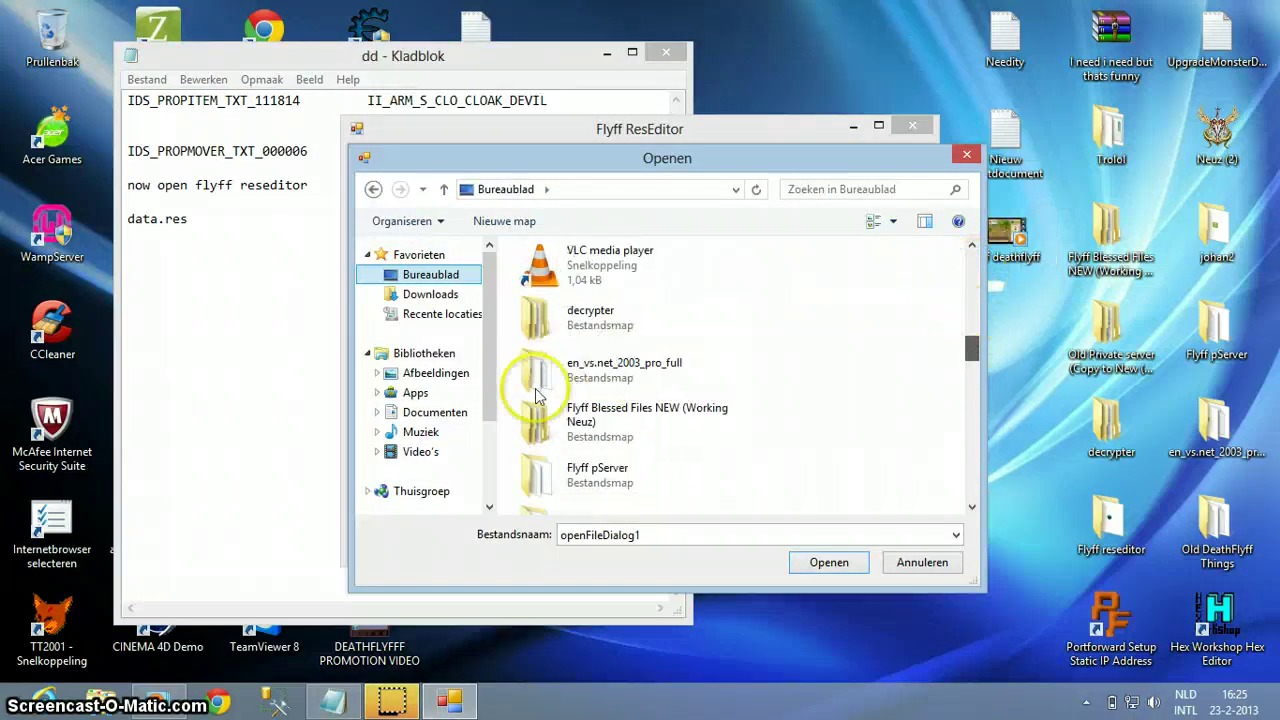
pyautogui.doubleClick(593, 415)
pyautogui.doubleClick(586, 276)
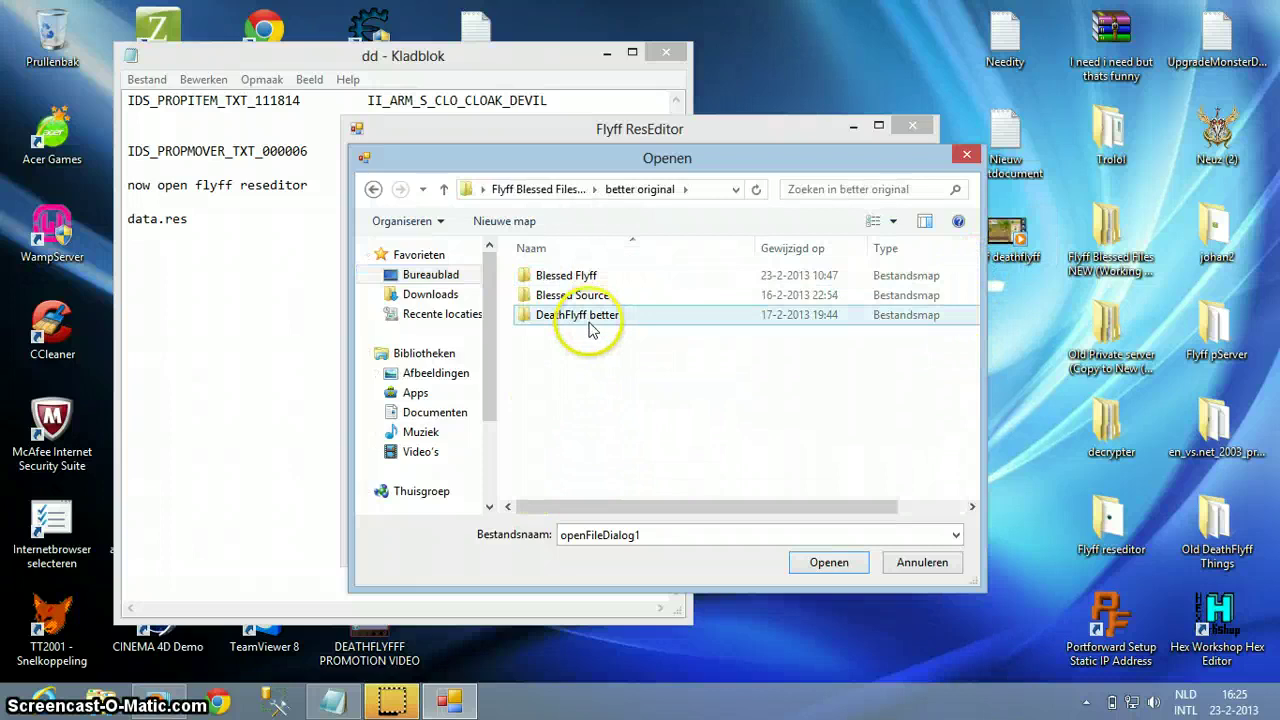
pyautogui.doubleClick(590, 320)
pyautogui.scroll(-10, 590, 330)
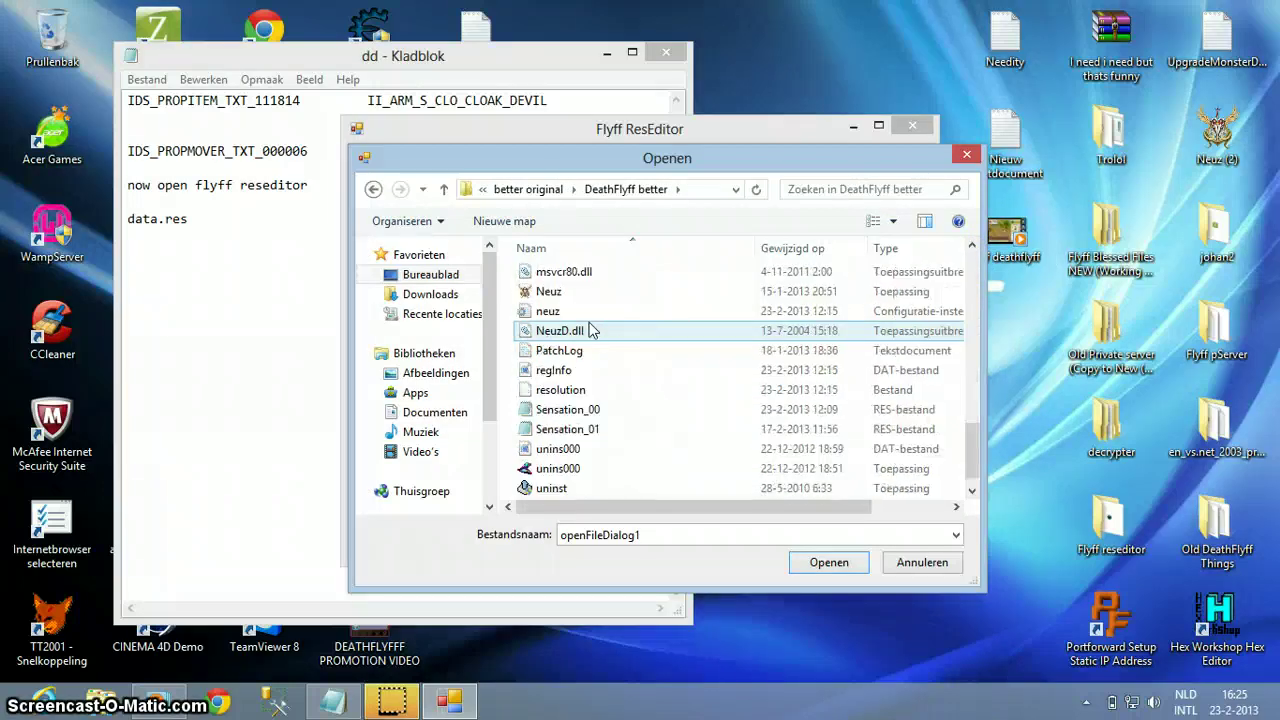
pyautogui.click(565, 412)
# Move the file-open dialog clear of the dd note and add the line "sensation_00.res" below "data.res".
pyautogui.click(209, 263)
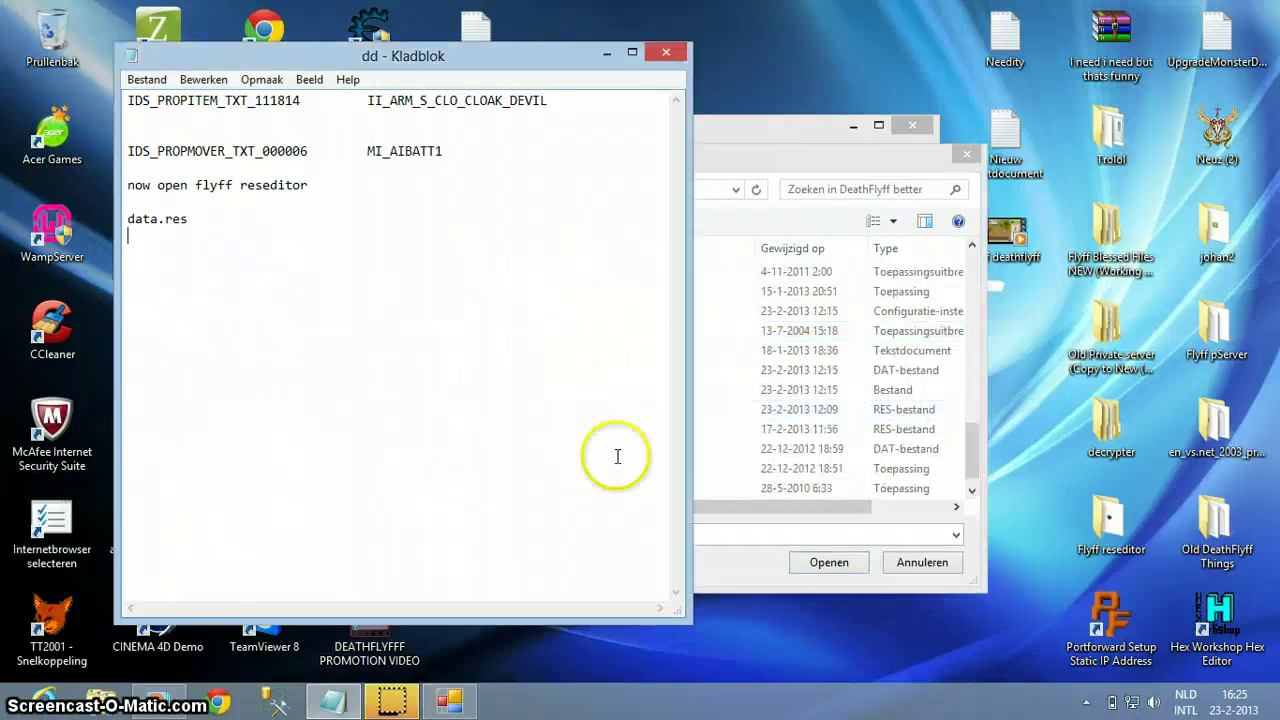
pyautogui.moveTo(769, 170); pyautogui.dragTo(1062, 162)
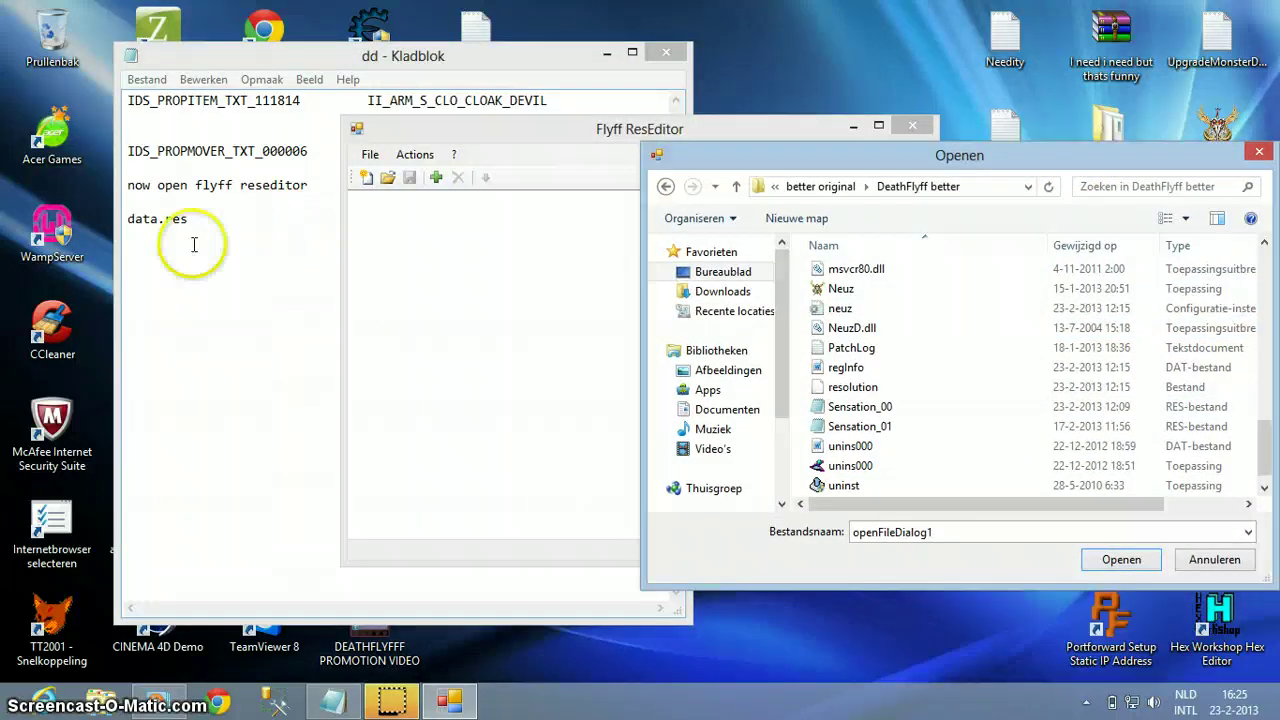
pyautogui.click(161, 300)
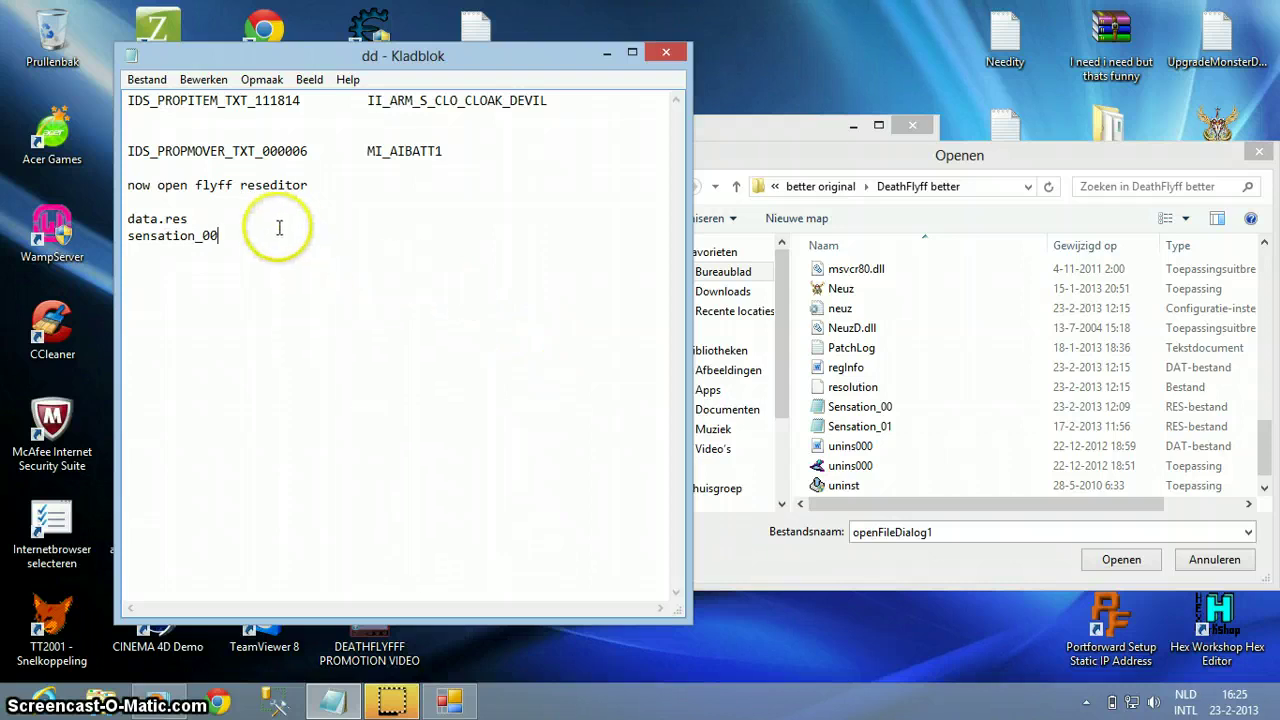
# Open the data RES file from the DeathFlyff better folder in Flyff ResEditor.
pyautogui.click(897, 385)
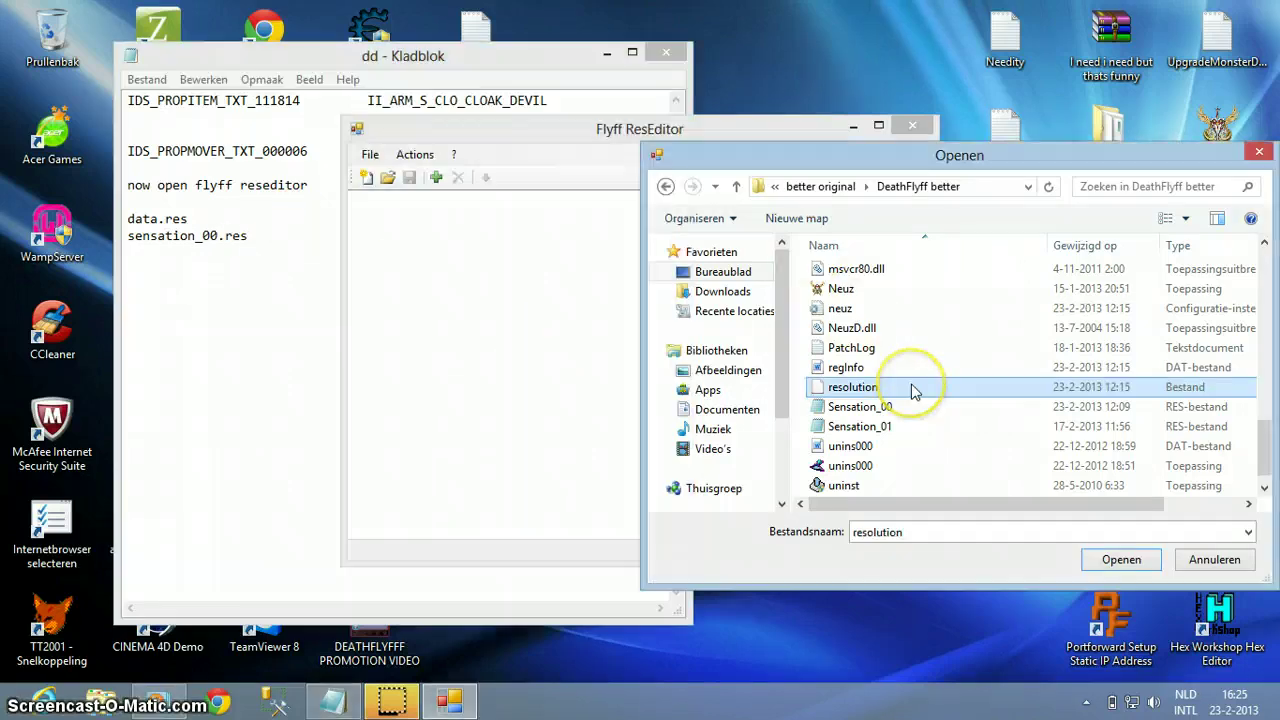
pyautogui.scroll(7, 909, 388)
pyautogui.scroll(4, 914, 391)
pyautogui.click(852, 450)
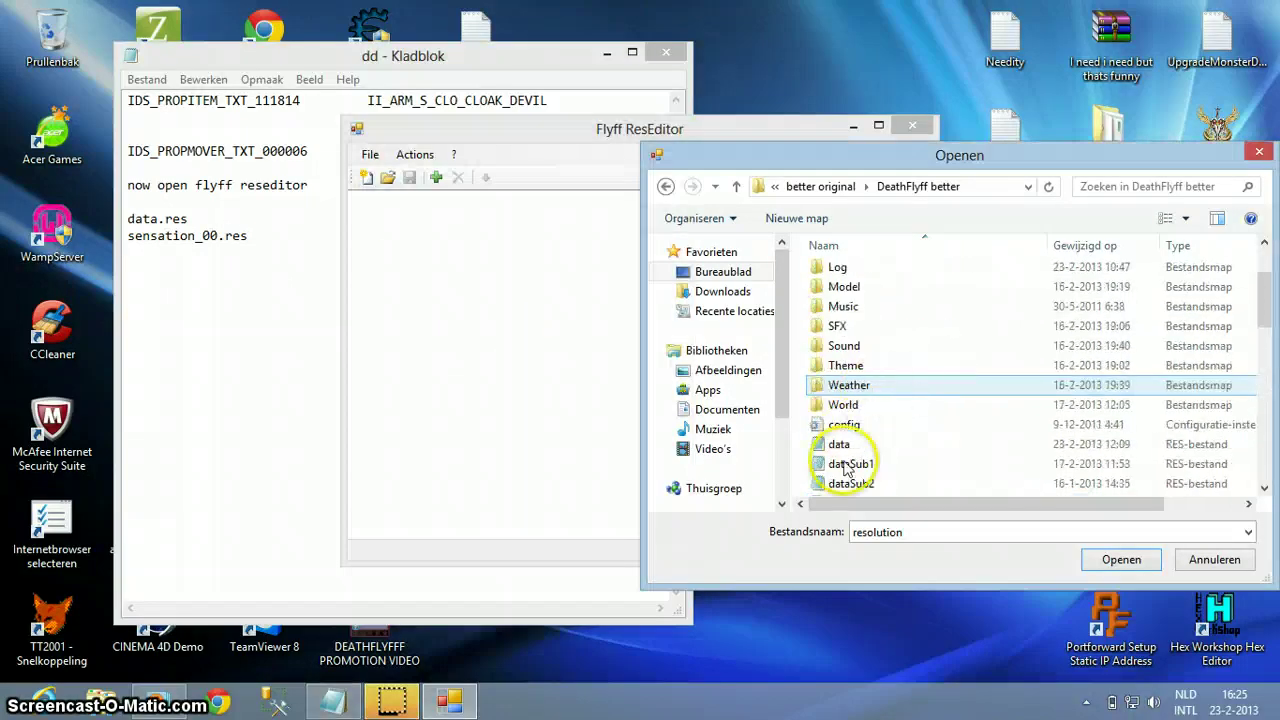
pyautogui.doubleClick(845, 452)
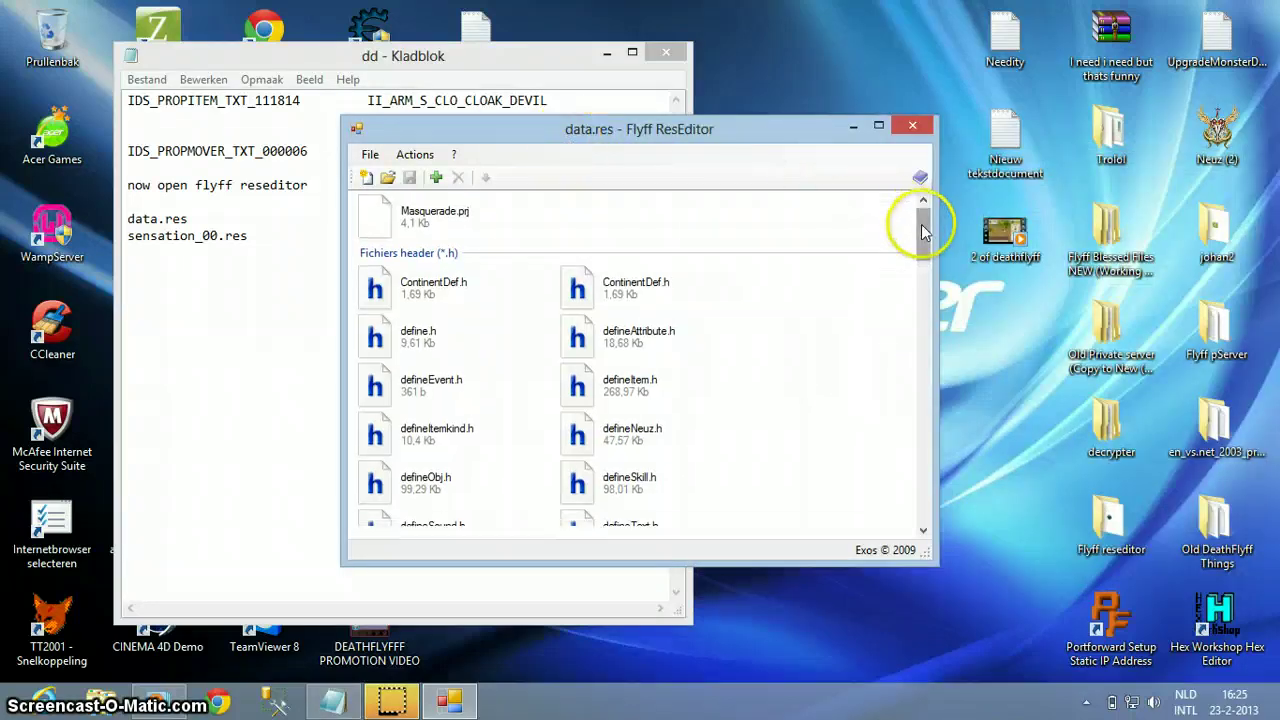
# Remove the old propMoverEx file from the .inc files in data.res.
pyautogui.moveTo(920, 223); pyautogui.dragTo(897, 410)
pyautogui.click(620, 307)
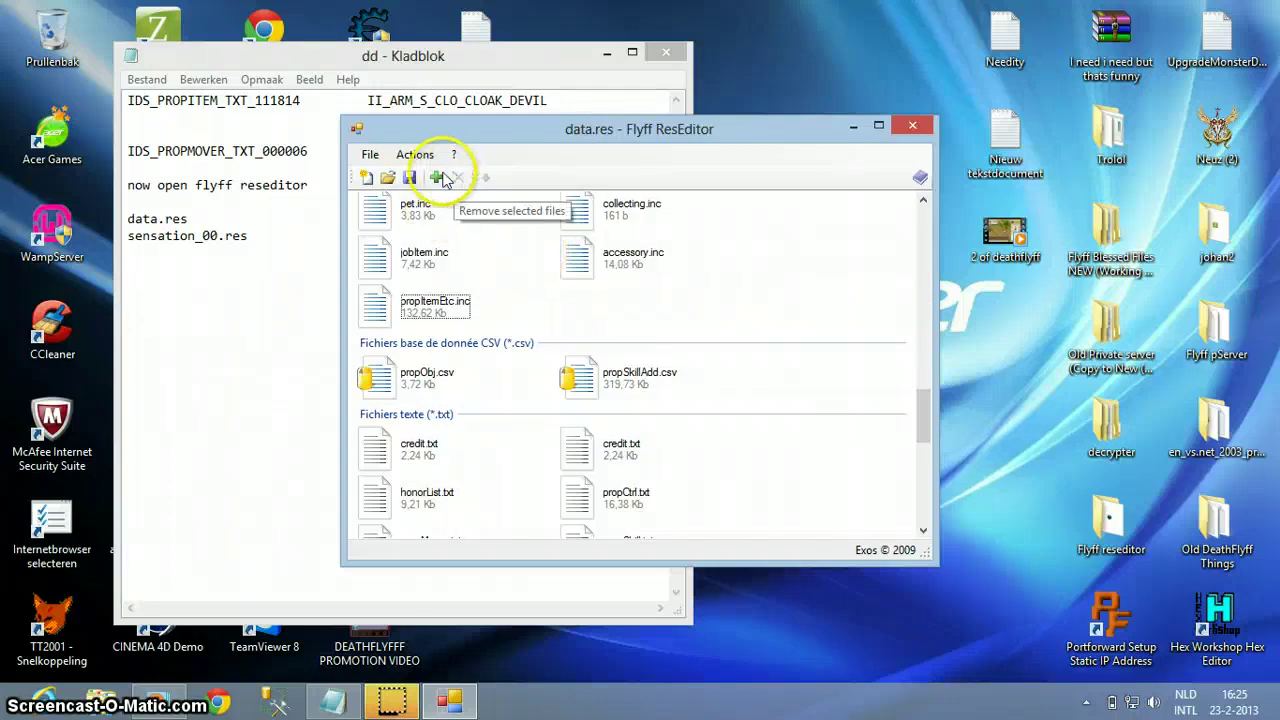
pyautogui.click(458, 178)
# Add the edited propMoverEx file to data.res, searching for "propmoverex" in the Resource folder of Blessed Flyff.
pyautogui.click(436, 177)
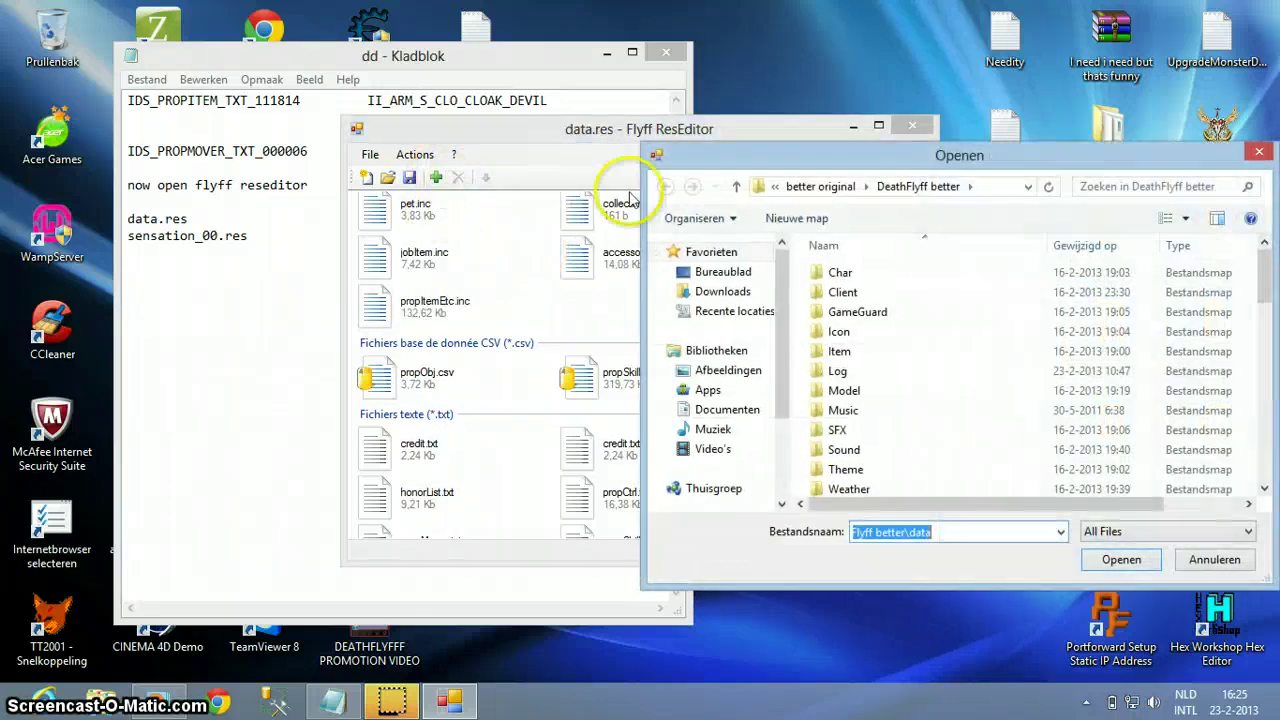
pyautogui.click(822, 186)
pyautogui.doubleClick(857, 272)
pyautogui.doubleClick(852, 292)
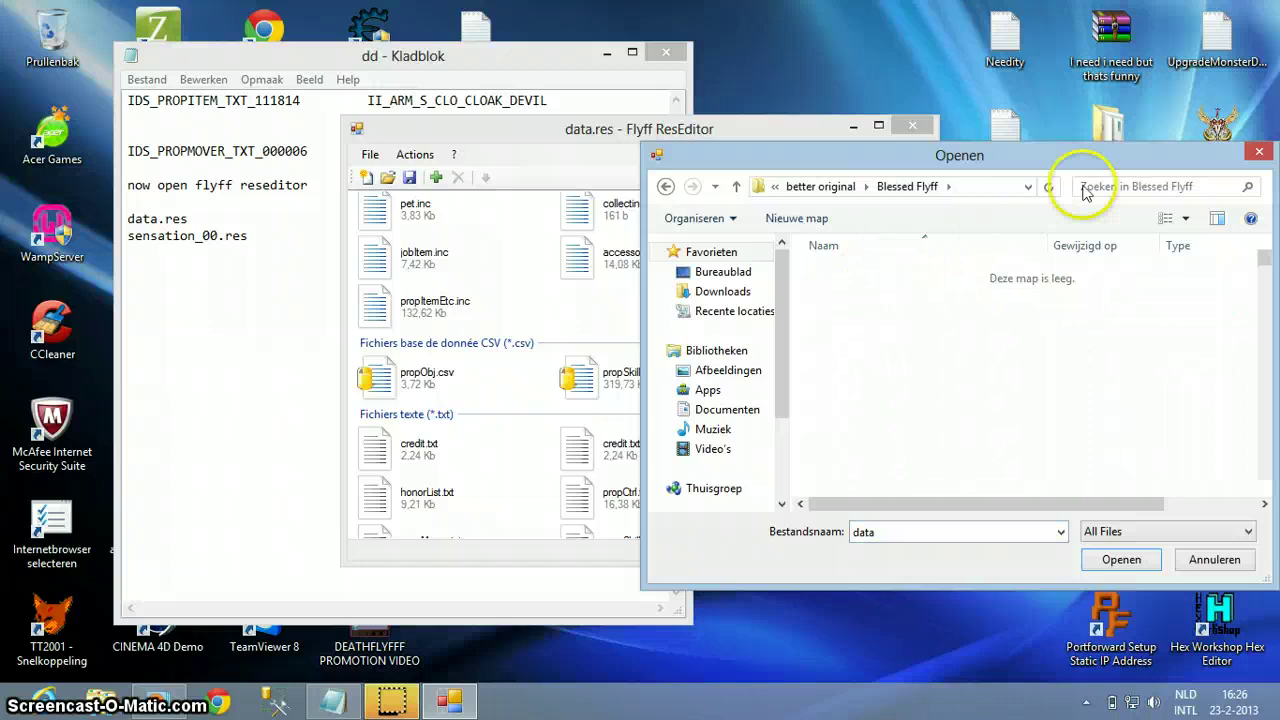
pyautogui.click(1123, 185)
pyautogui.write('propmoverex')
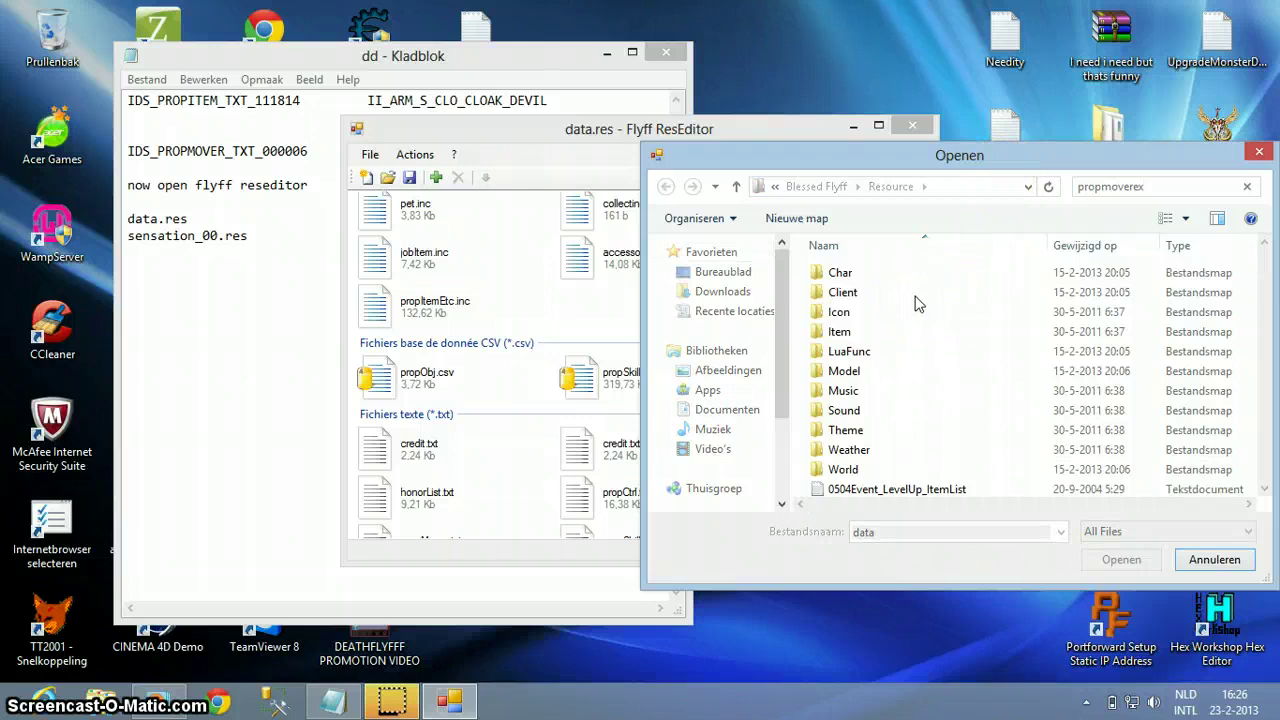
pyautogui.click(905, 258)
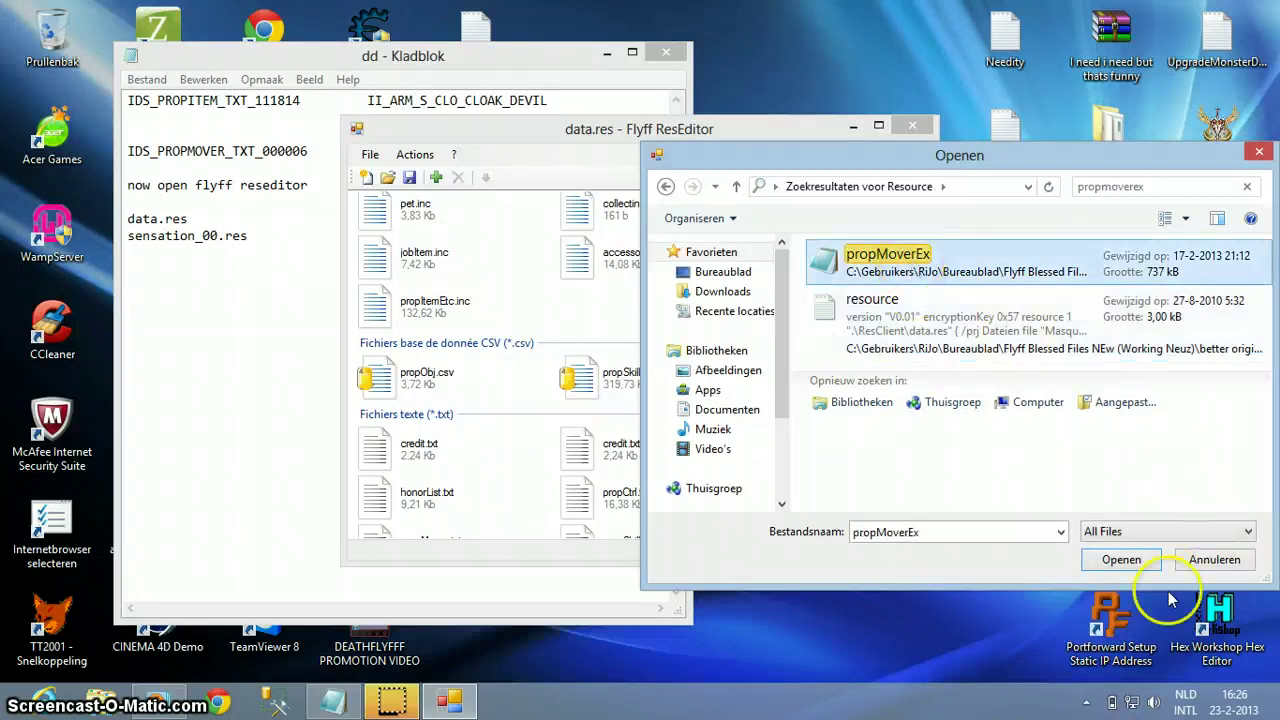
pyautogui.click(1121, 560)
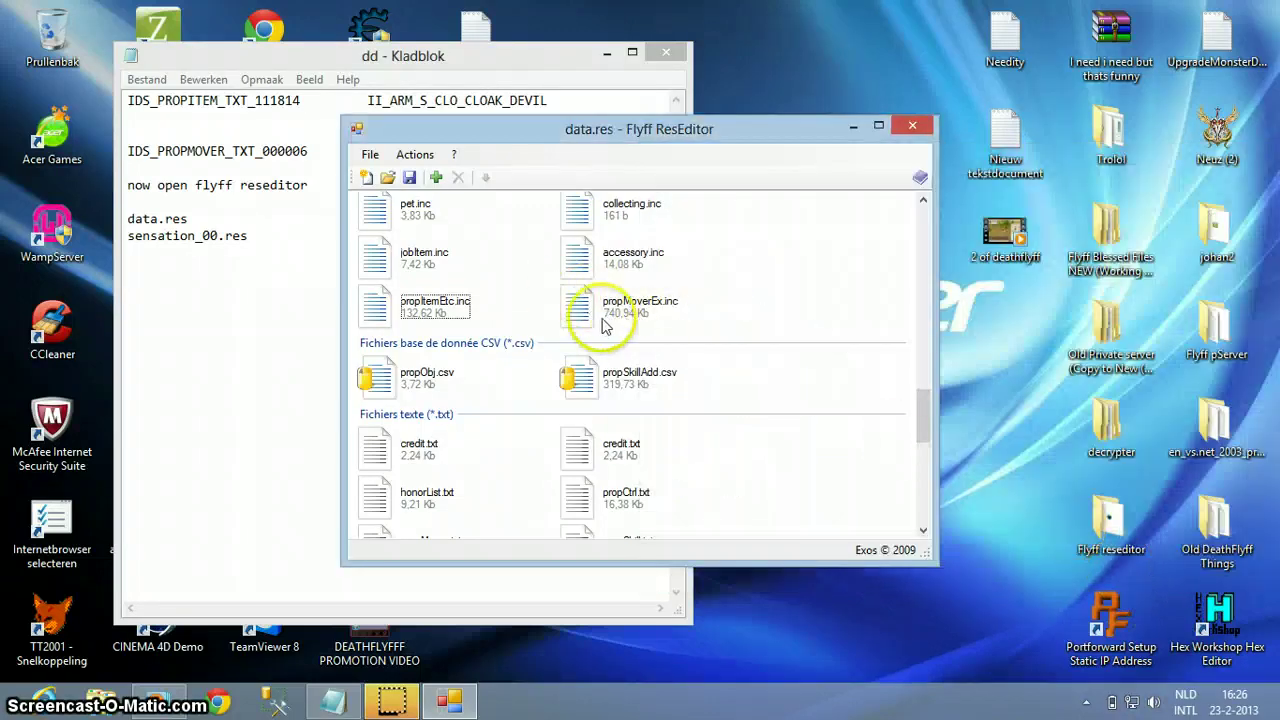
# Append "save it" to the "data.res" line in the dd note and save data.res in Flyff ResEditor.
pyautogui.click(270, 258)
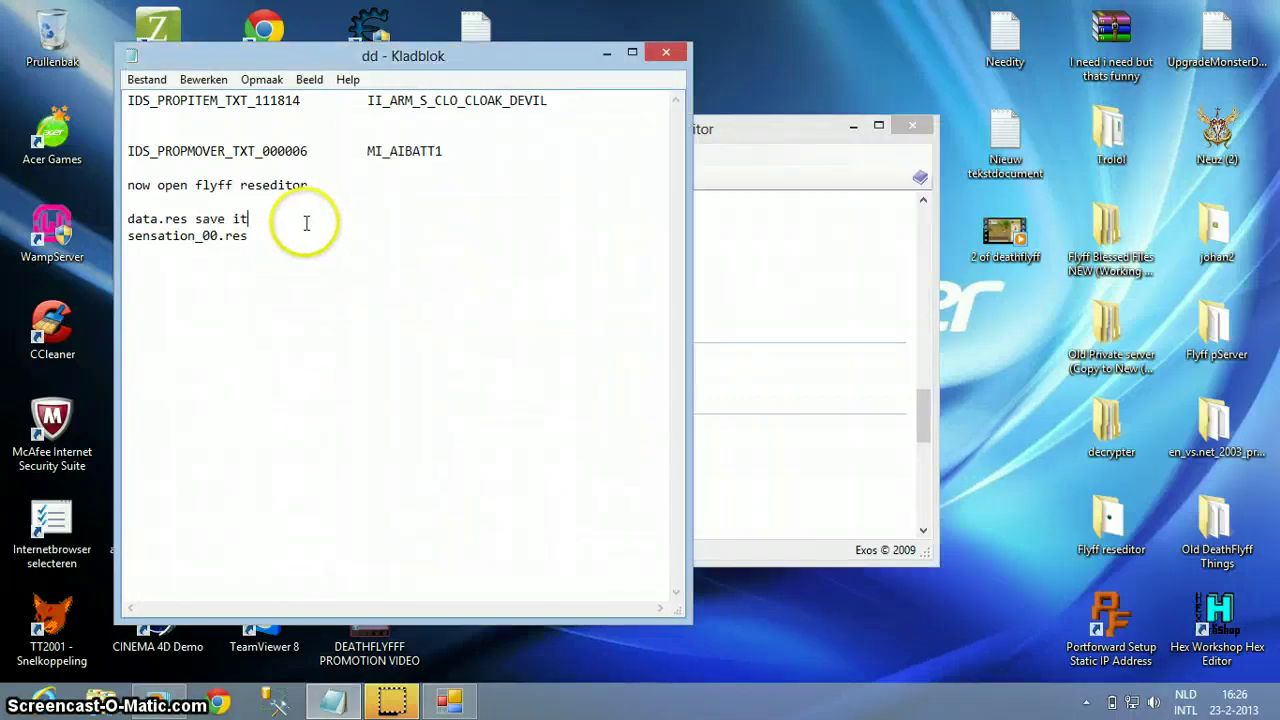
pyautogui.click(800, 129)
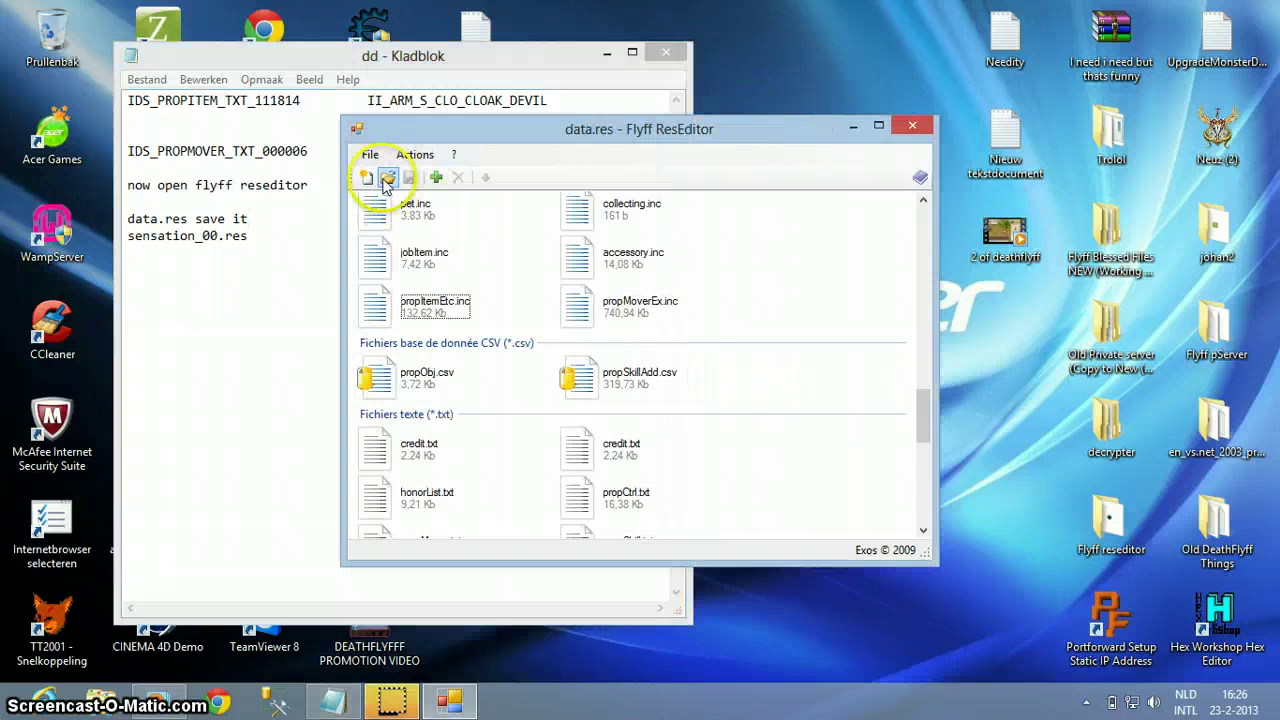
# Open Sensation_00 in Flyff ResEditor from Flyff Blessed Files NEW (Working Neuz), better original, DeathFlyff better on the desktop.
pyautogui.click(388, 178)
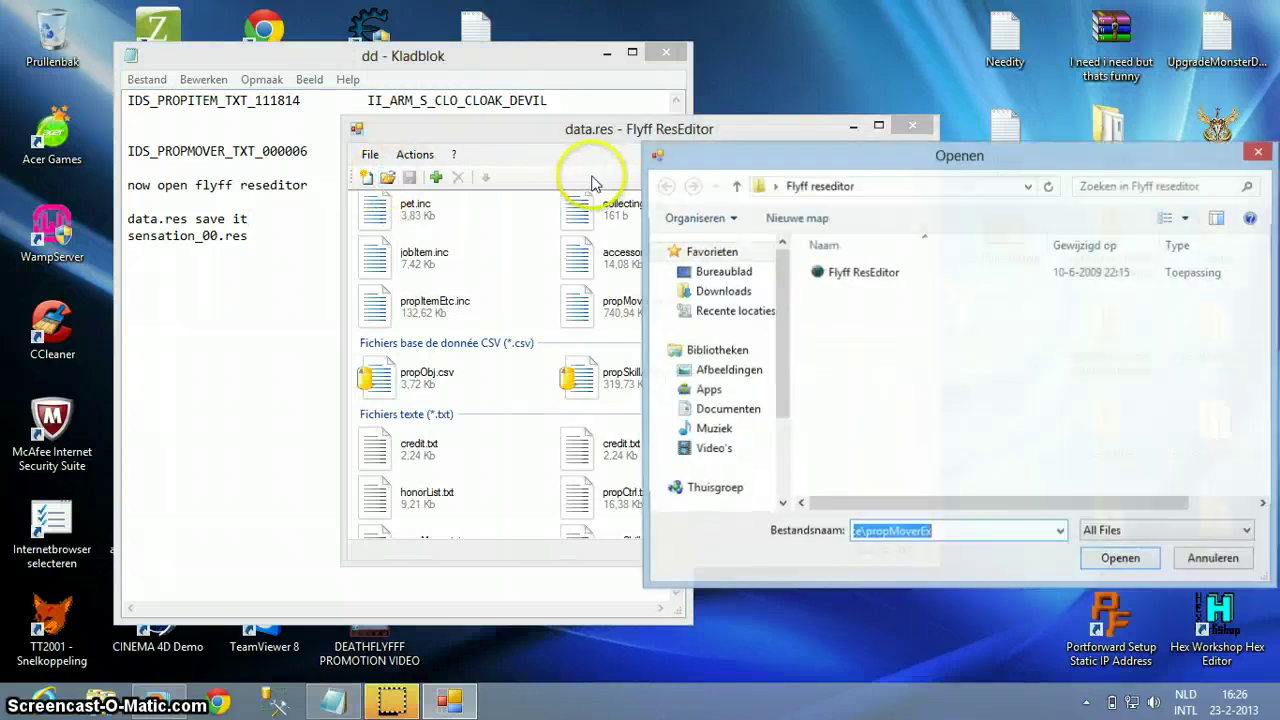
pyautogui.click(723, 272)
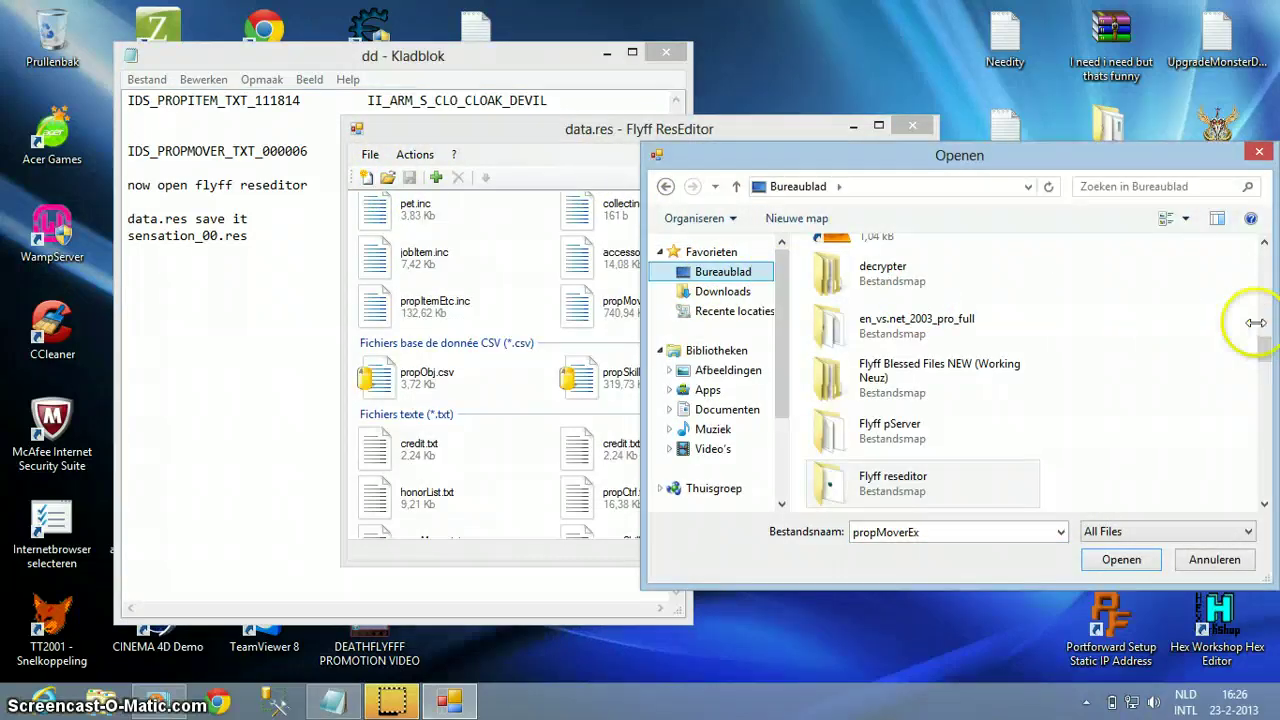
pyautogui.doubleClick(997, 372)
pyautogui.doubleClick(862, 272)
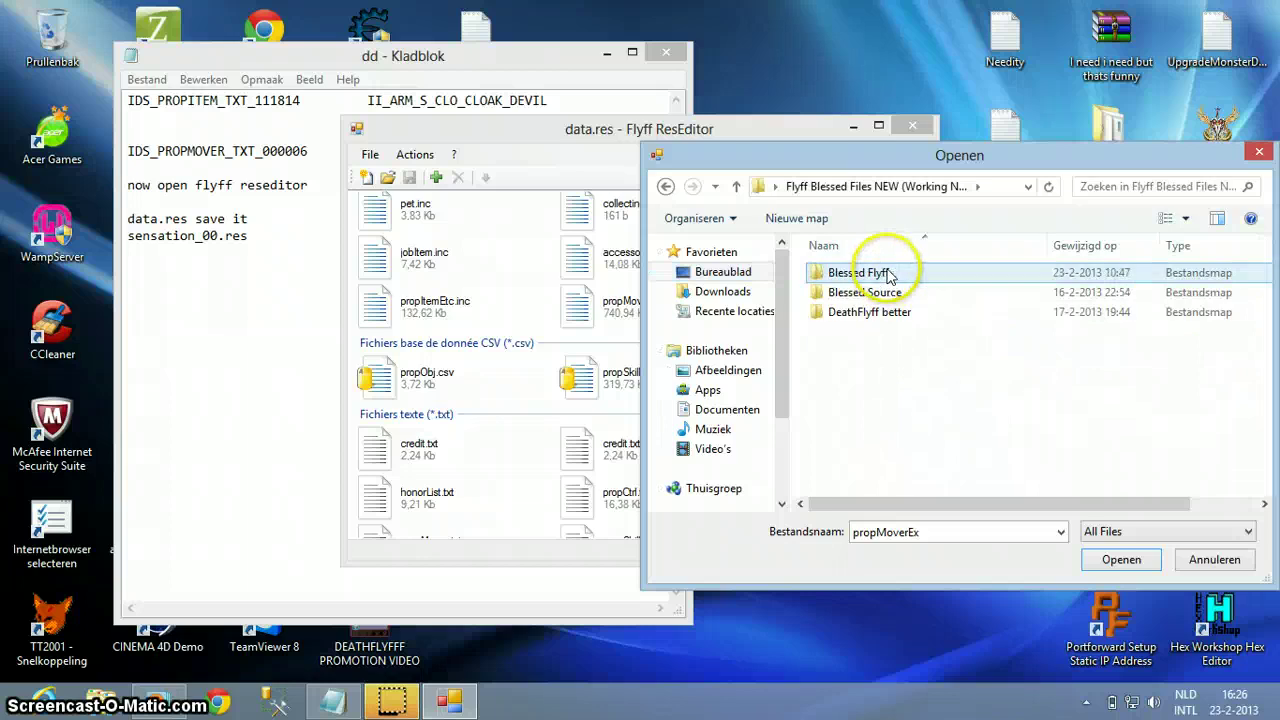
pyautogui.doubleClick(868, 312)
pyautogui.scroll(-10, 900, 335)
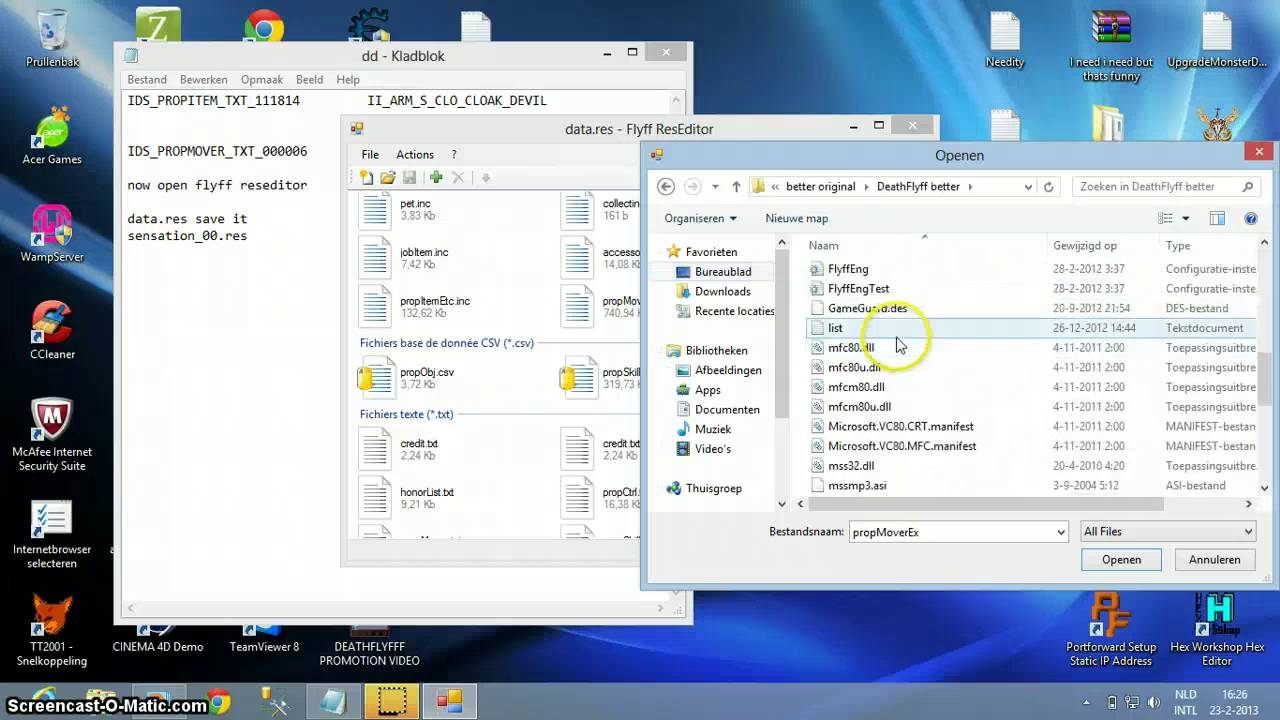
pyautogui.scroll(-2, 900, 340)
pyautogui.click(872, 390)
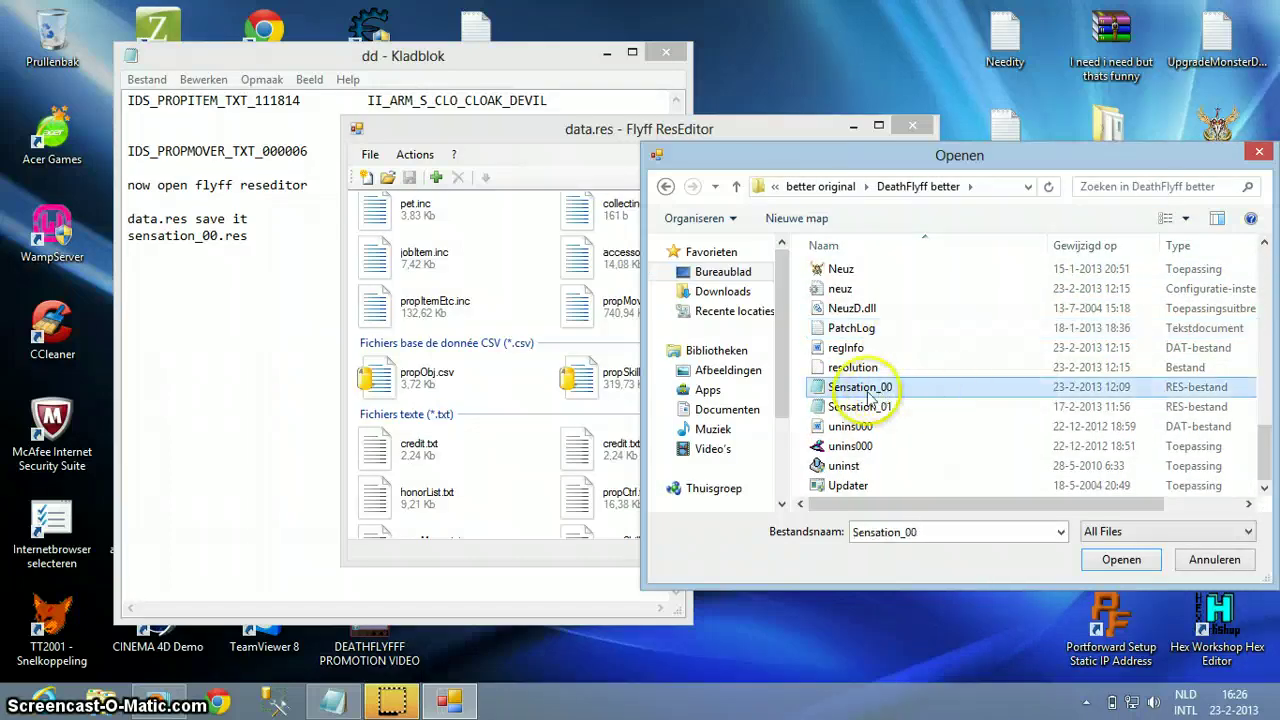
pyautogui.doubleClick(870, 389)
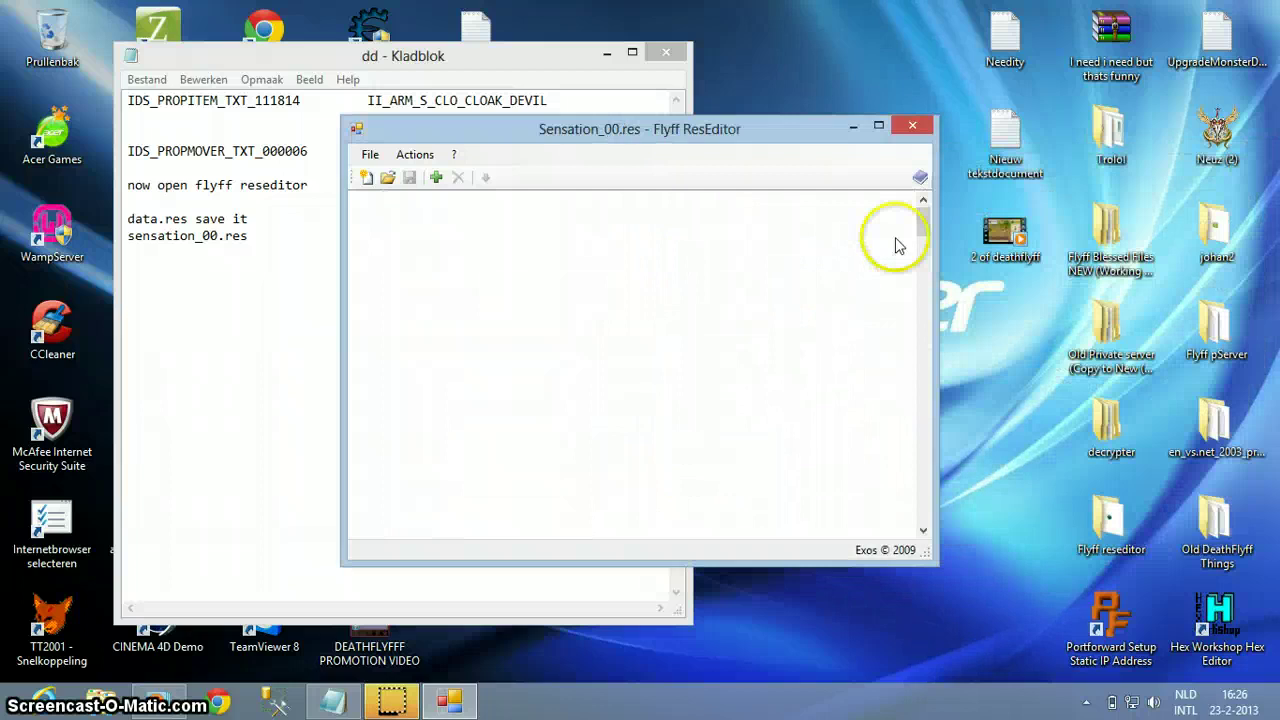
# Remove the old propMoverEx file from the .inc files in Sensation_00.res.
pyautogui.moveTo(925, 228); pyautogui.dragTo(918, 428)
pyautogui.click(380, 338)
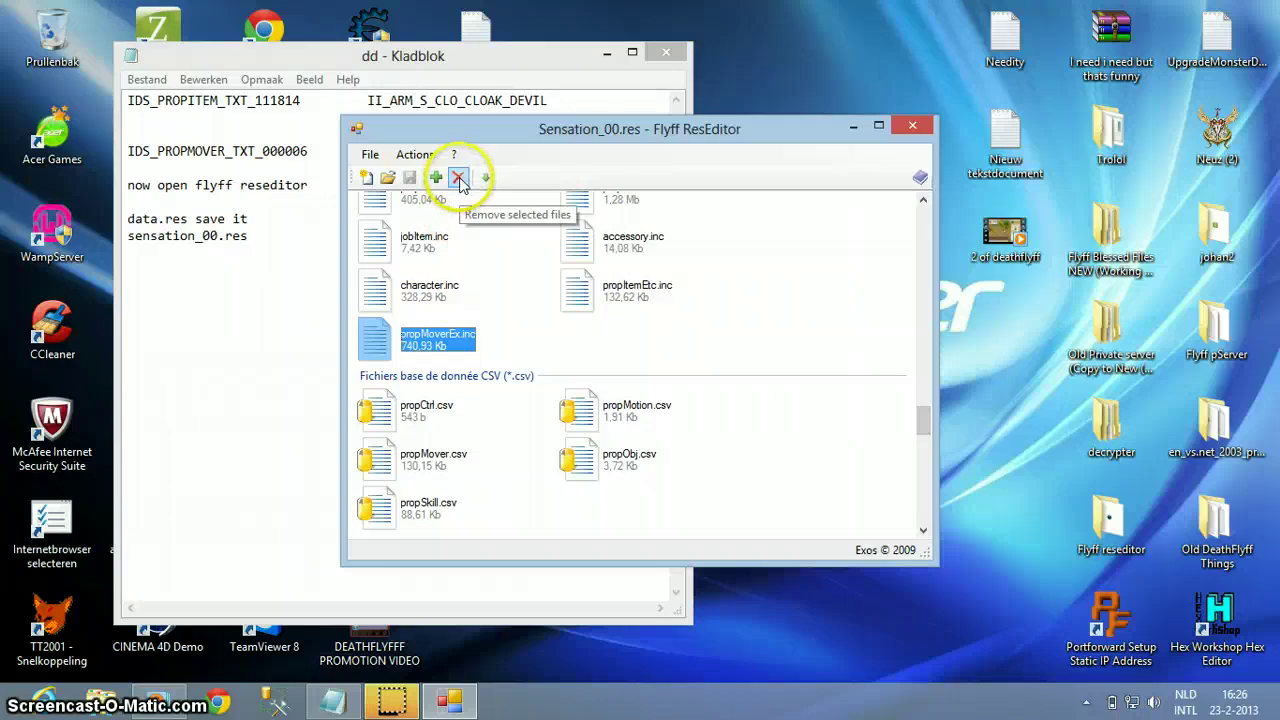
pyautogui.click(458, 177)
# Add the edited propMoverEx file from Blessed Flyff's Resource folder to Sensation_00.res and save the archive.
pyautogui.click(437, 177)
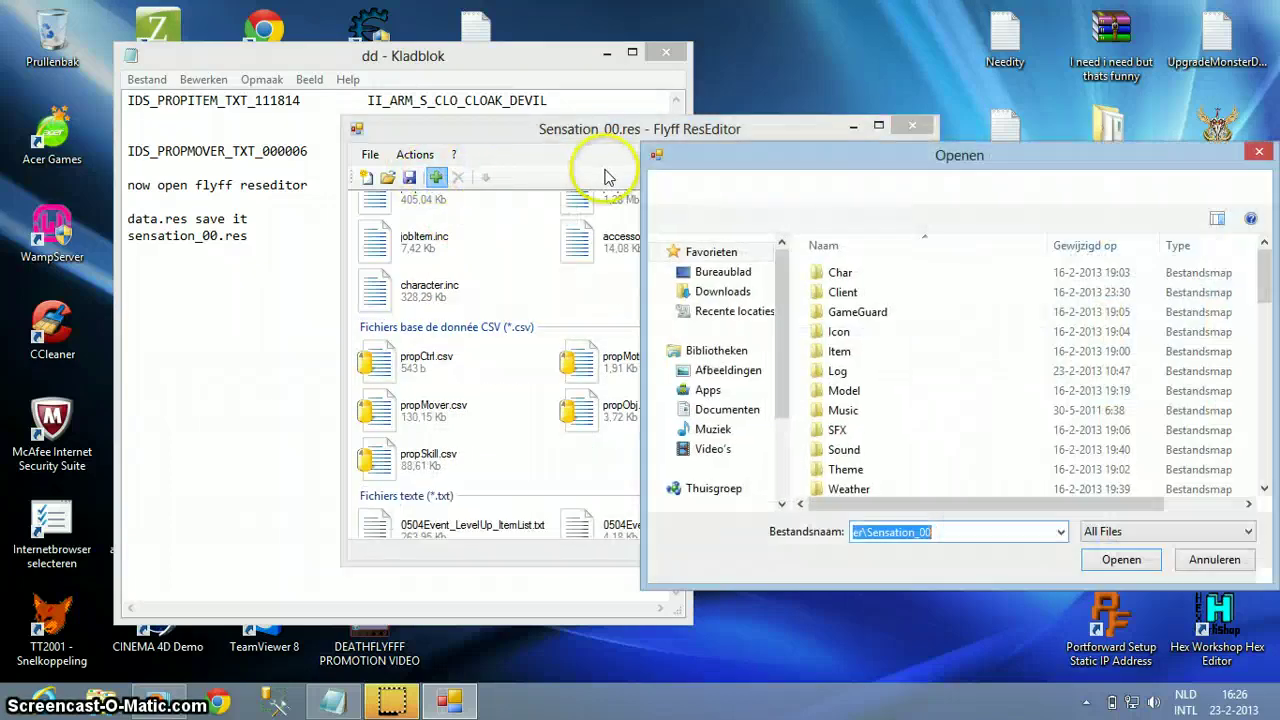
pyautogui.click(820, 186)
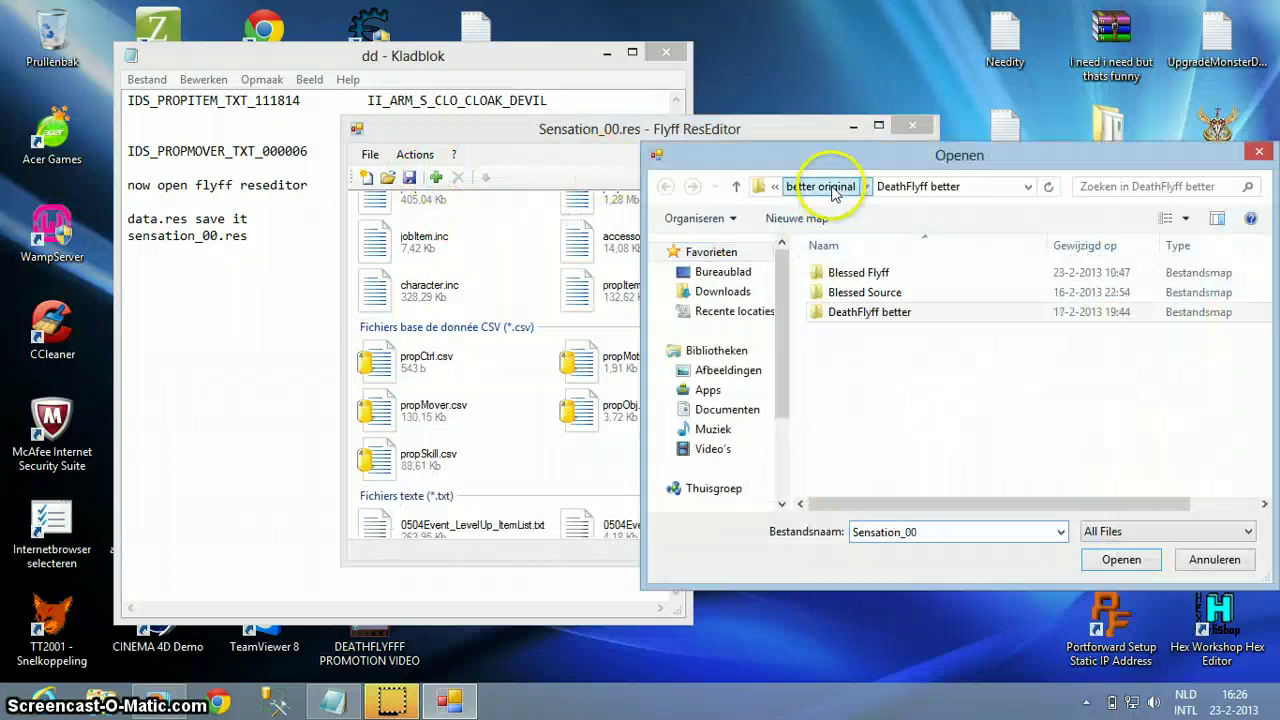
pyautogui.doubleClick(850, 273)
pyautogui.doubleClick(850, 292)
pyautogui.click(1103, 186)
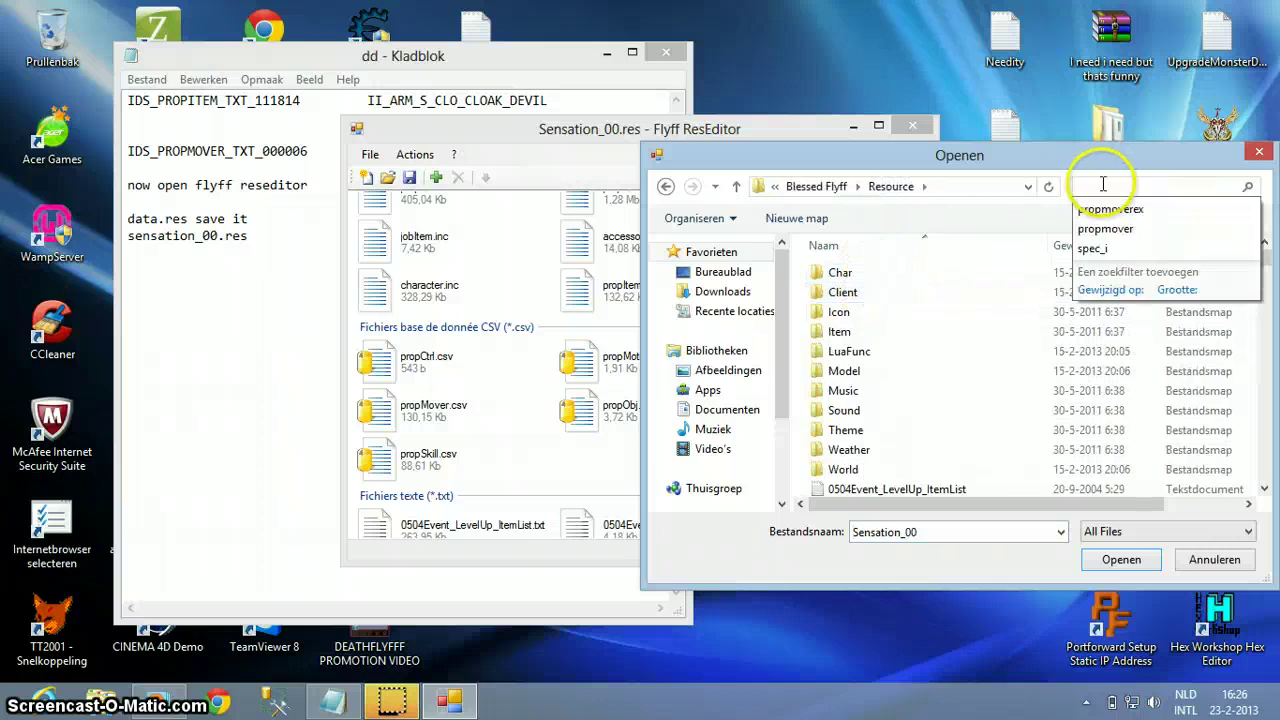
pyautogui.write('prop')
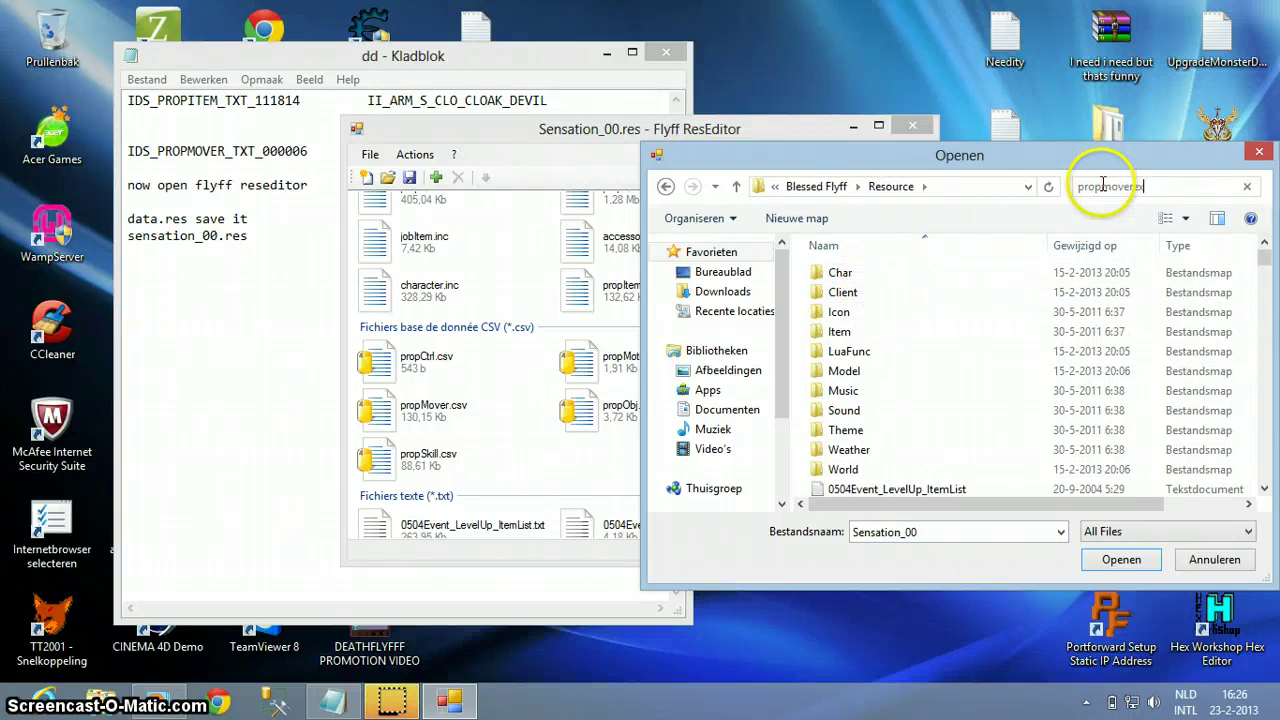
pyautogui.write('moverex')
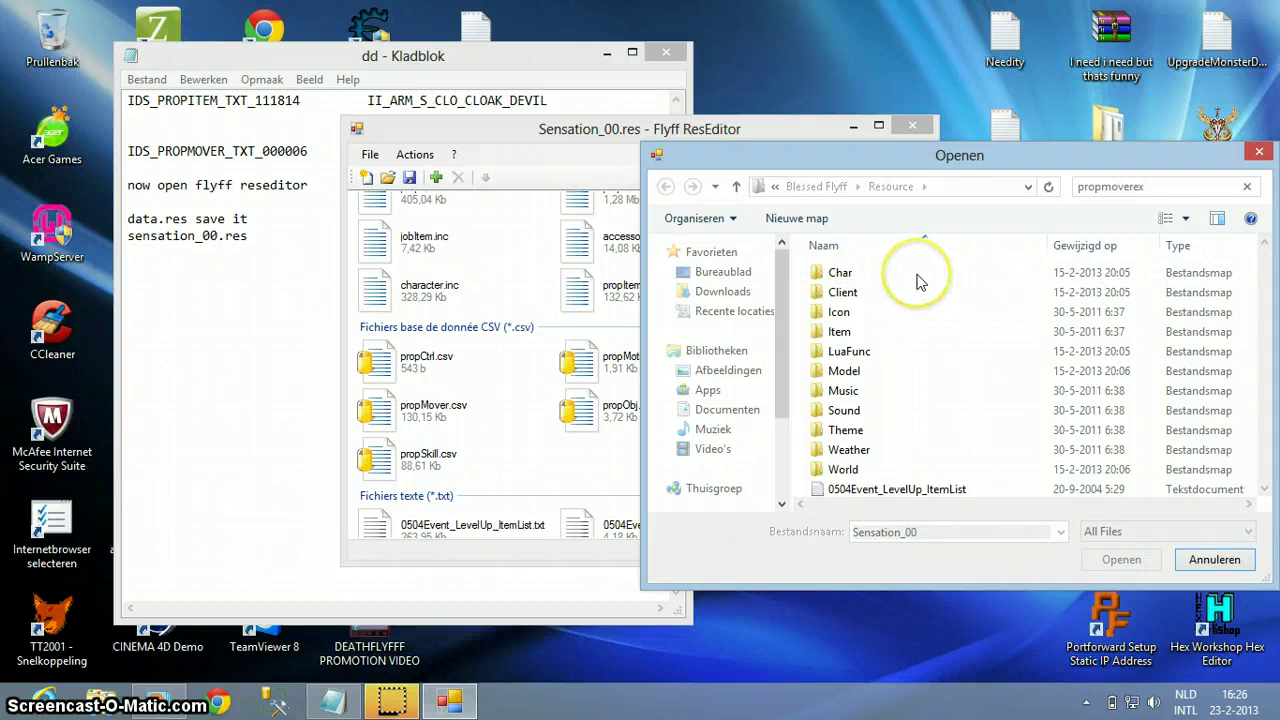
pyautogui.click(880, 258)
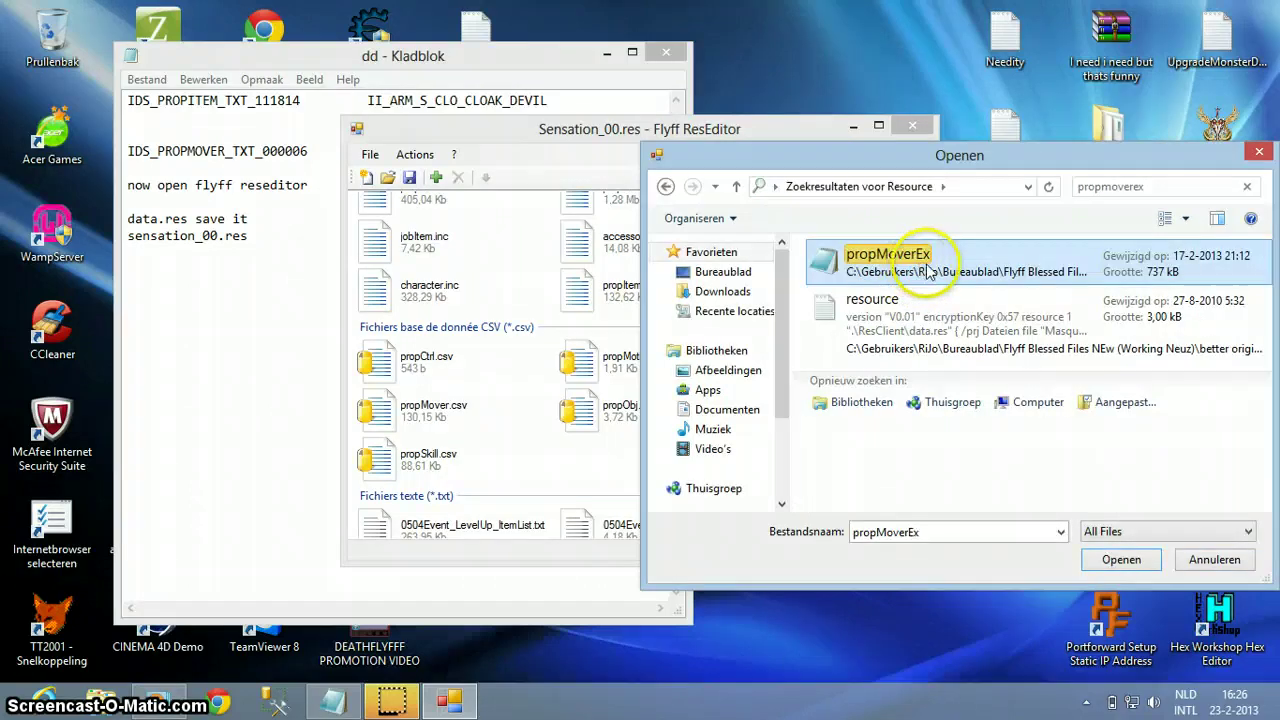
pyautogui.click(1125, 561)
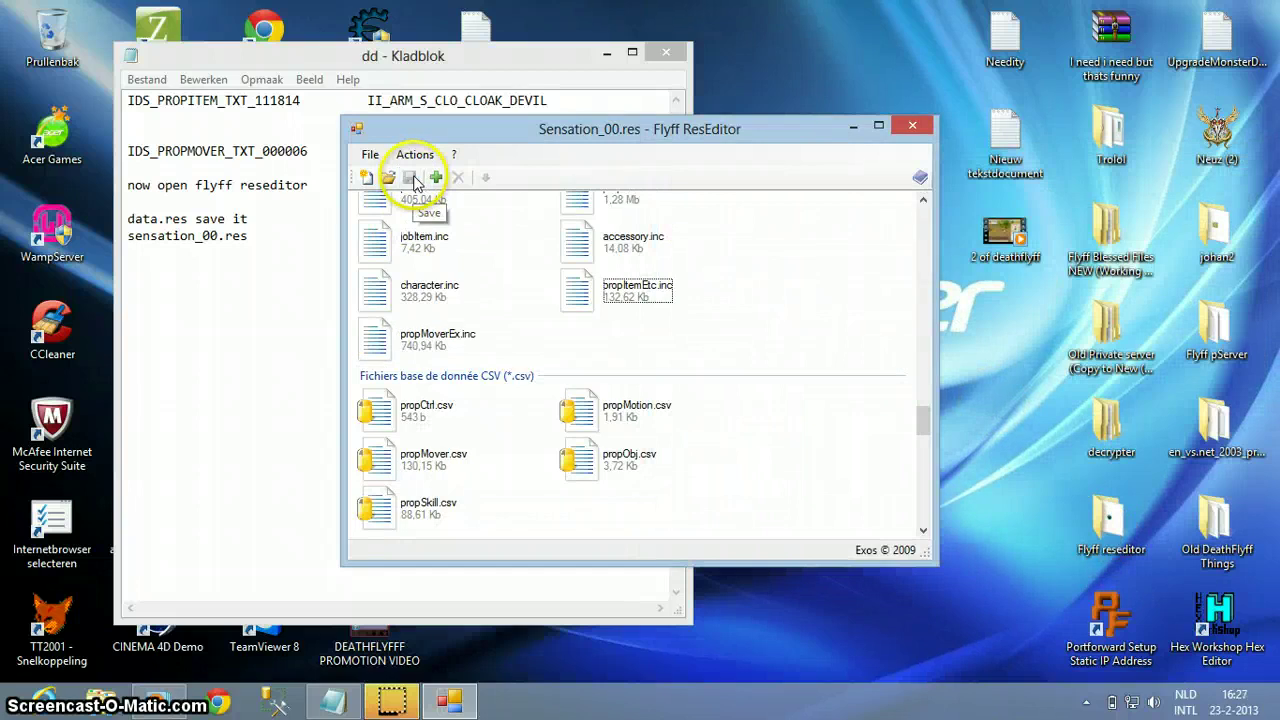
# Append "save it to" to the "sensation_00.res" line in the dd note and add the line "make sure you saved it".
pyautogui.click(269, 243)
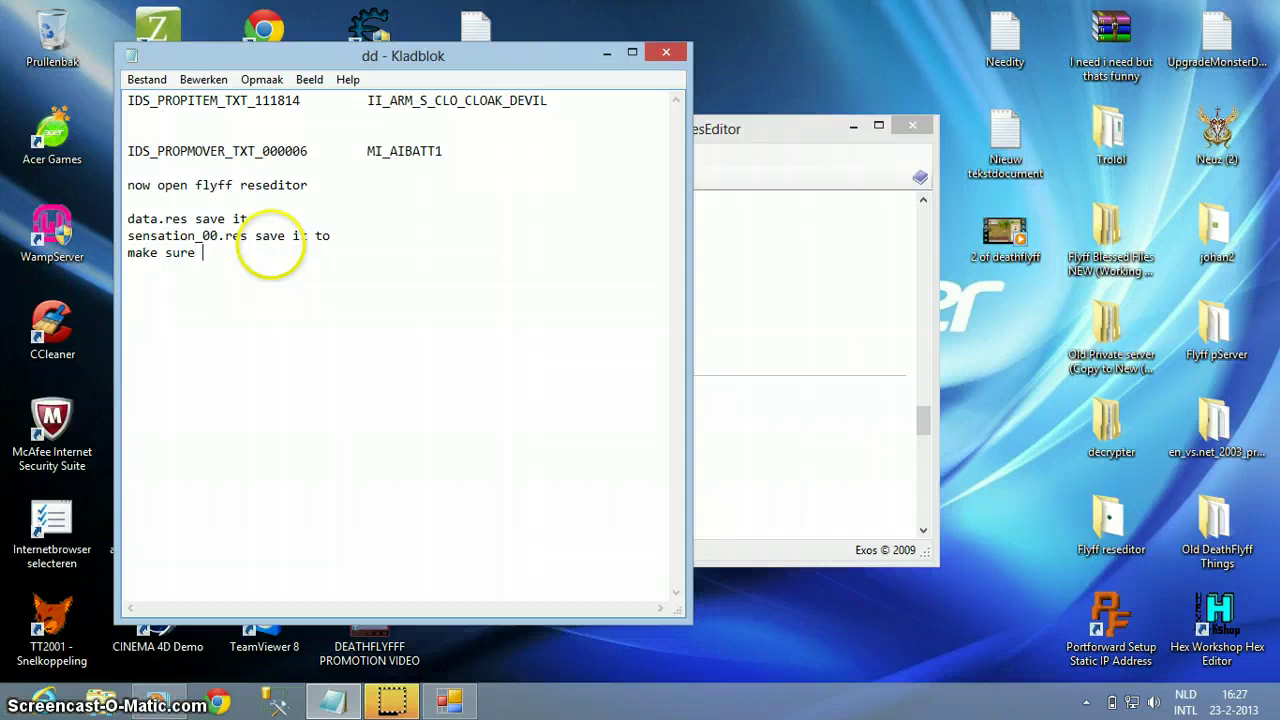
pyautogui.write('ou saved')
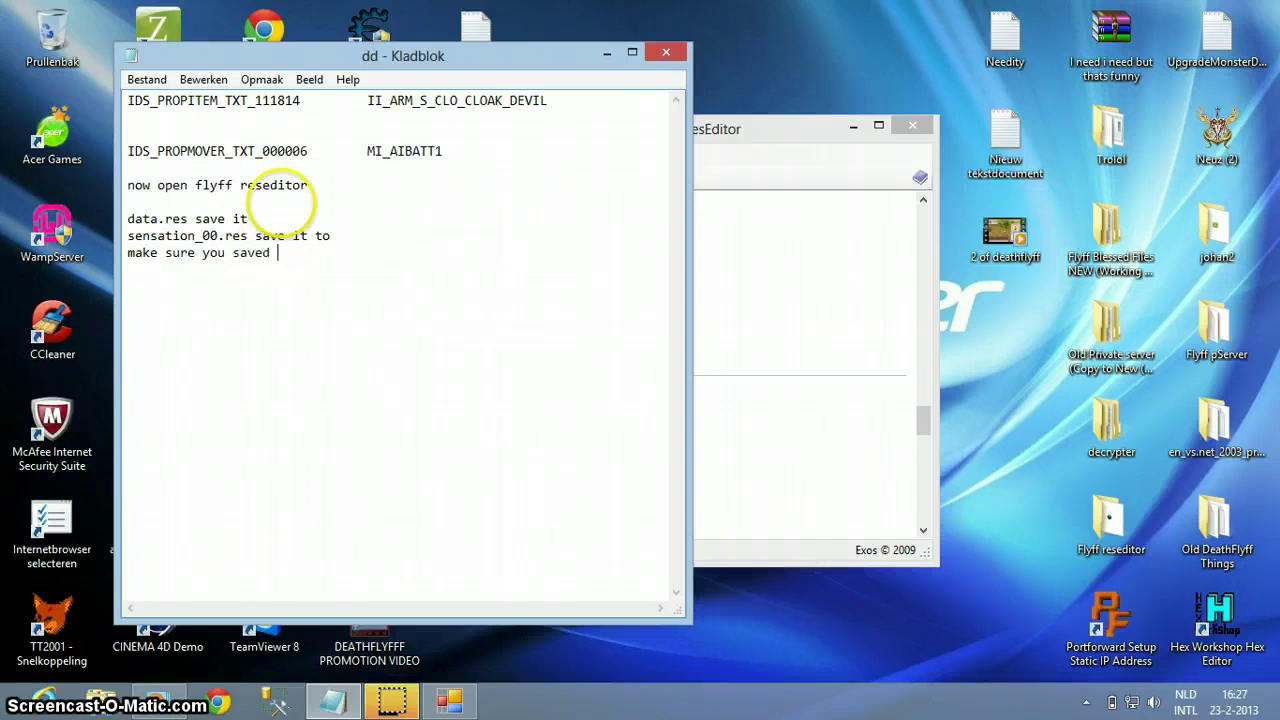
pyautogui.write(' it')
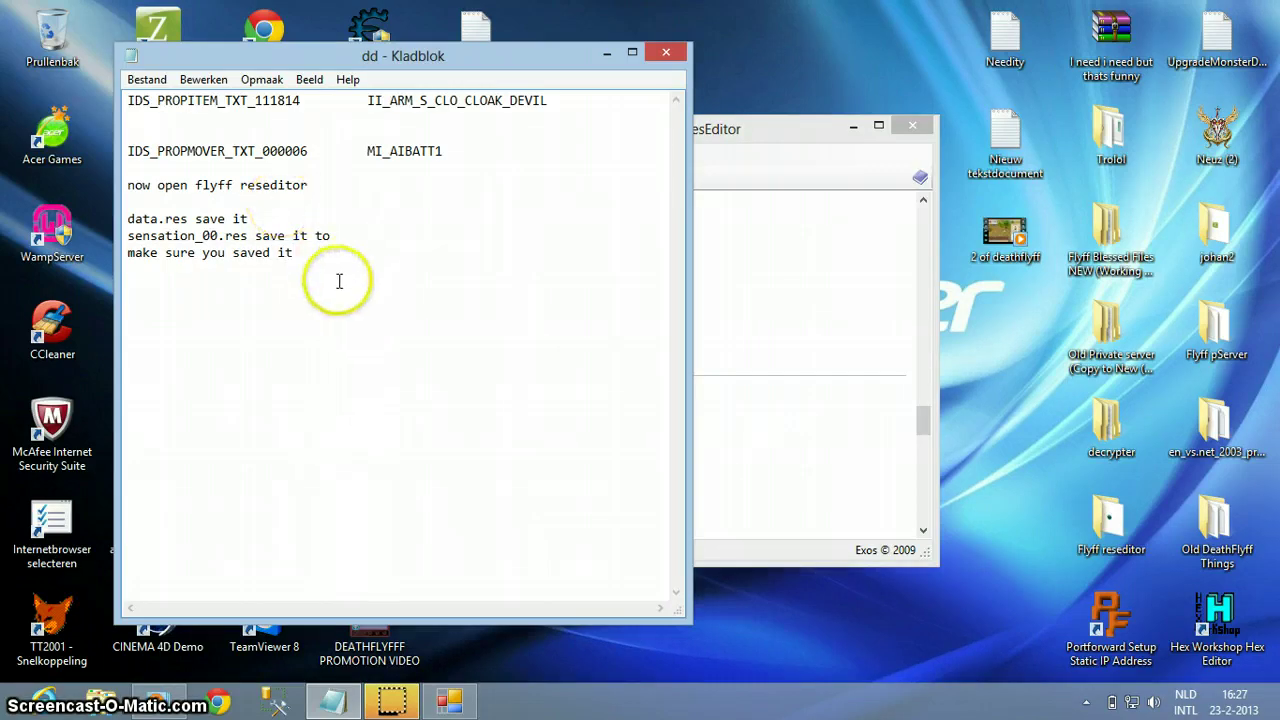
# Replace the ResEditor instructions in the dd note with "now we can start the server for a test" and "small abaitt need to drop kheldor cloak".
pyautogui.moveTo(337, 280); pyautogui.dragTo(88, 176)
pyautogui.press('BackSpace')
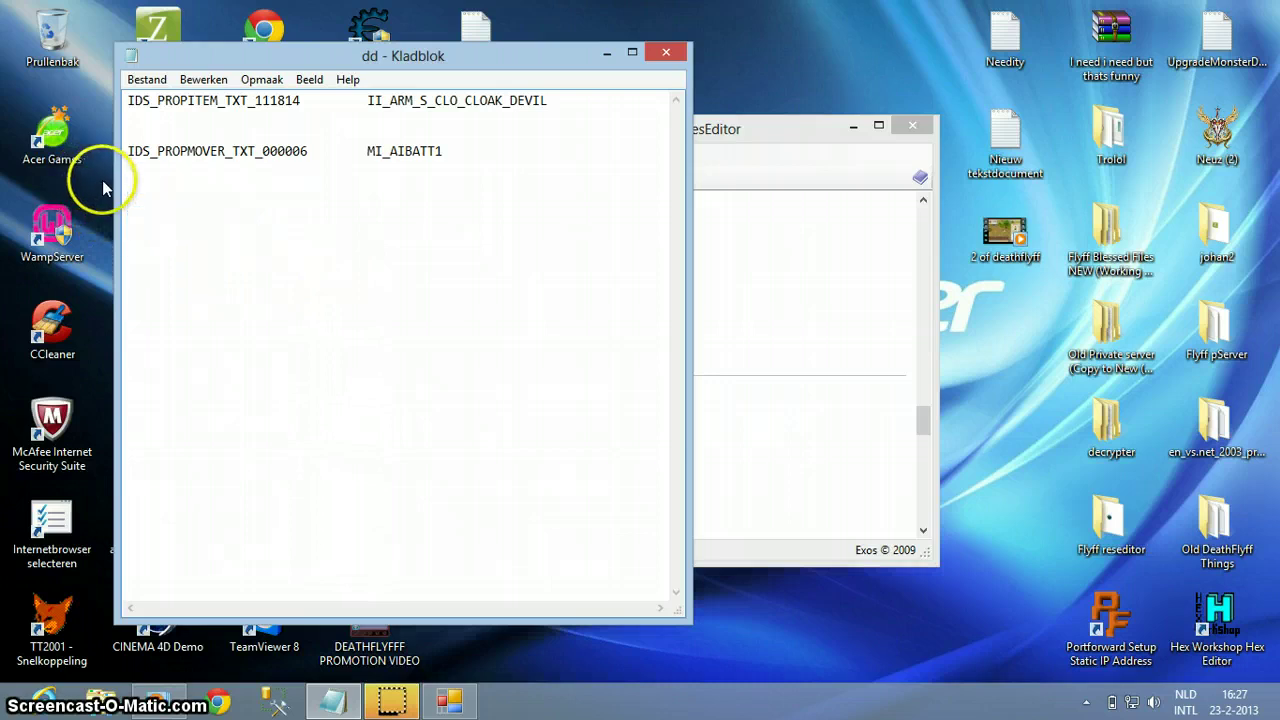
pyautogui.write('now')
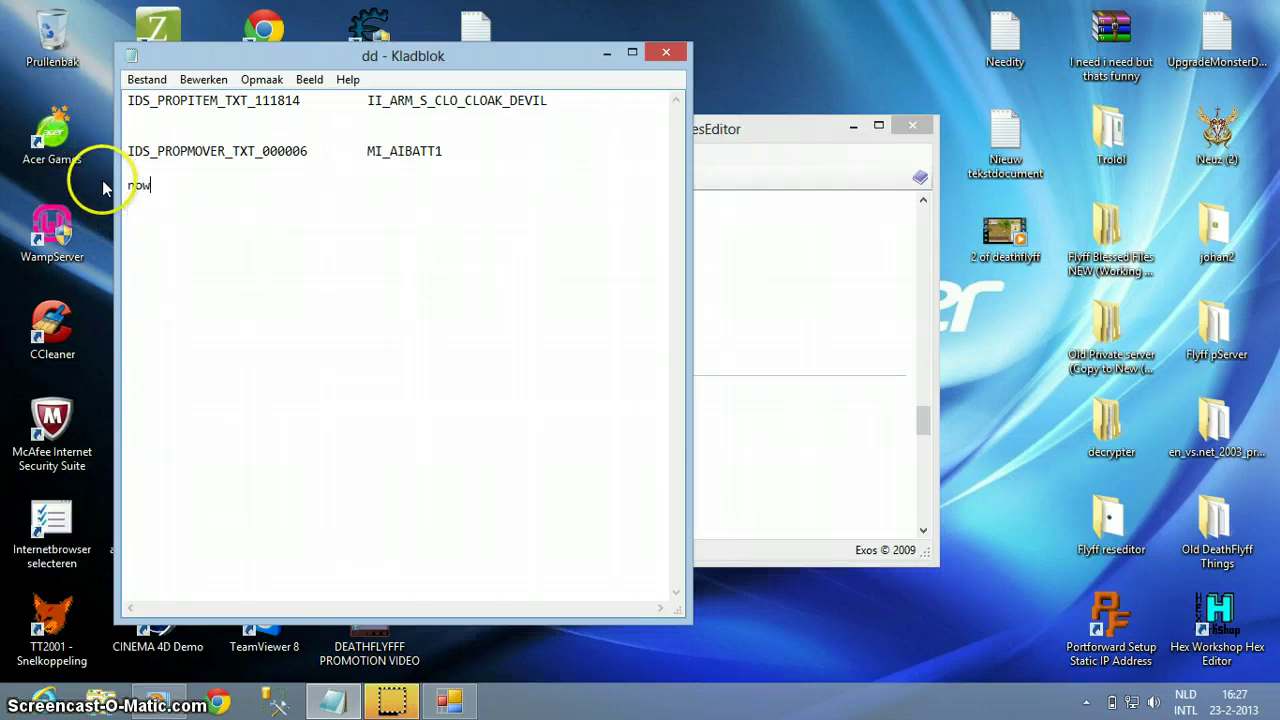
pyautogui.write(' we can start ')
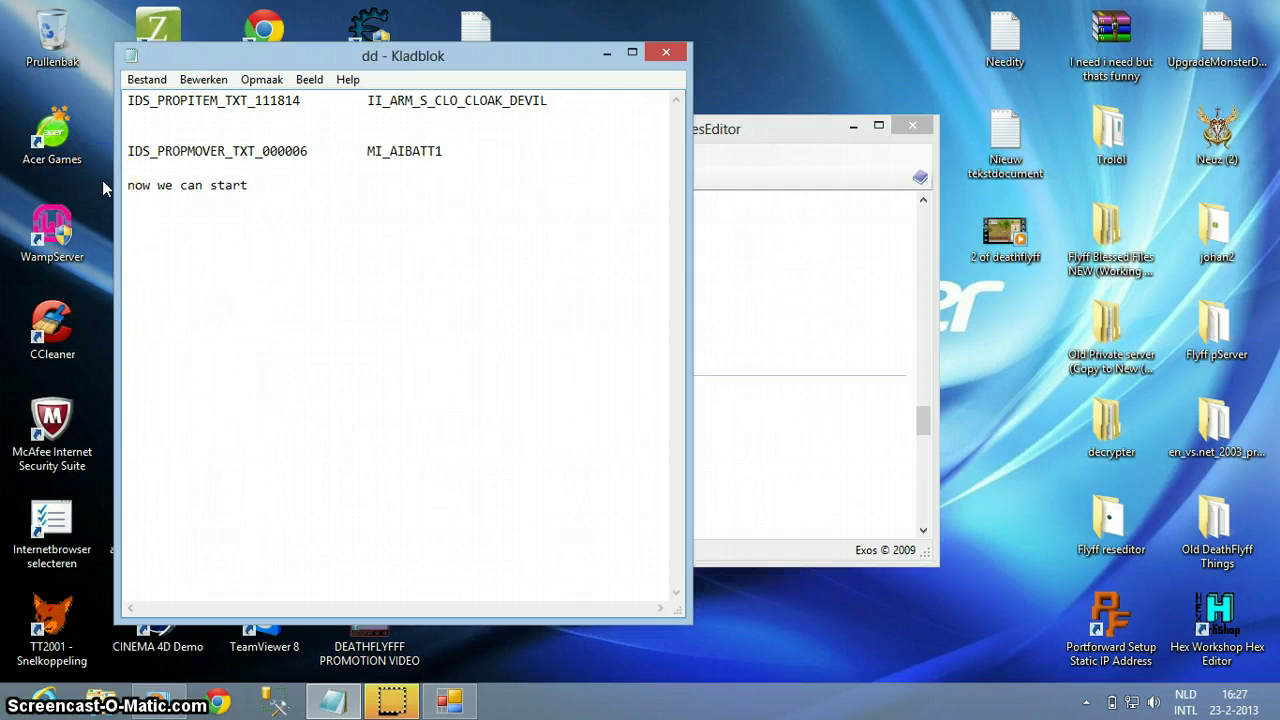
pyautogui.write('the server for a test s')
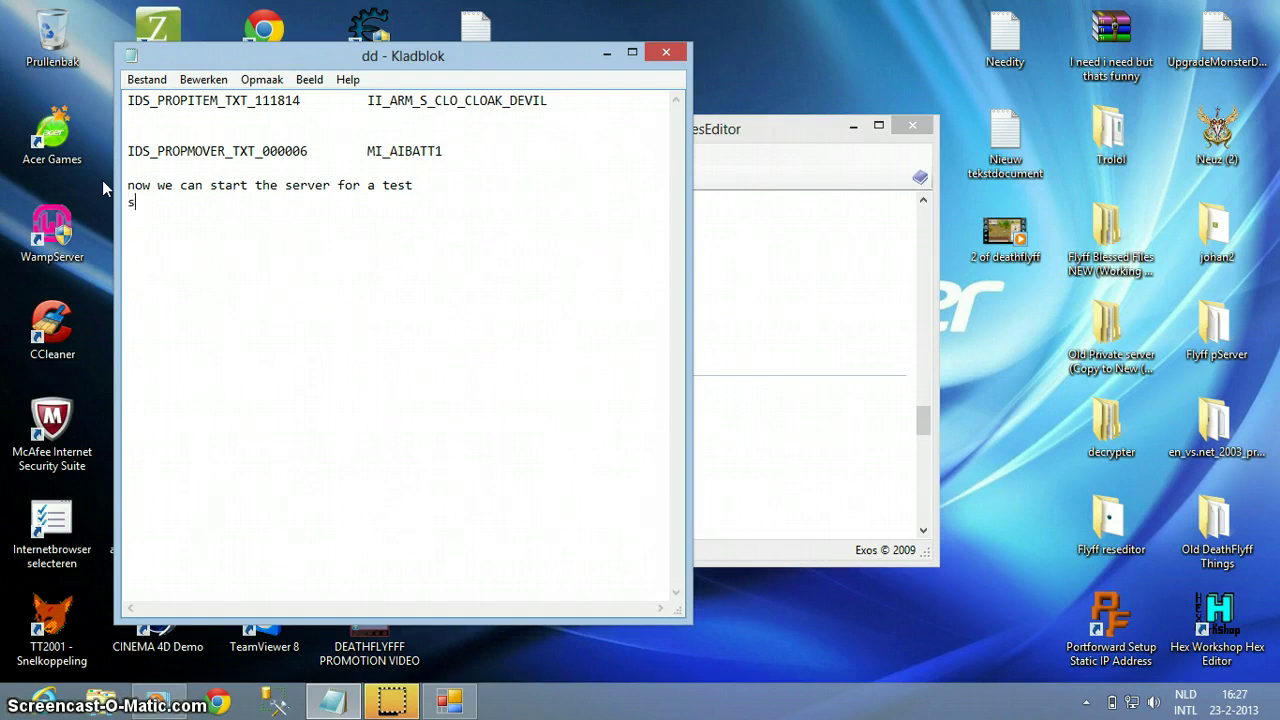
pyautogui.write('mall ab')
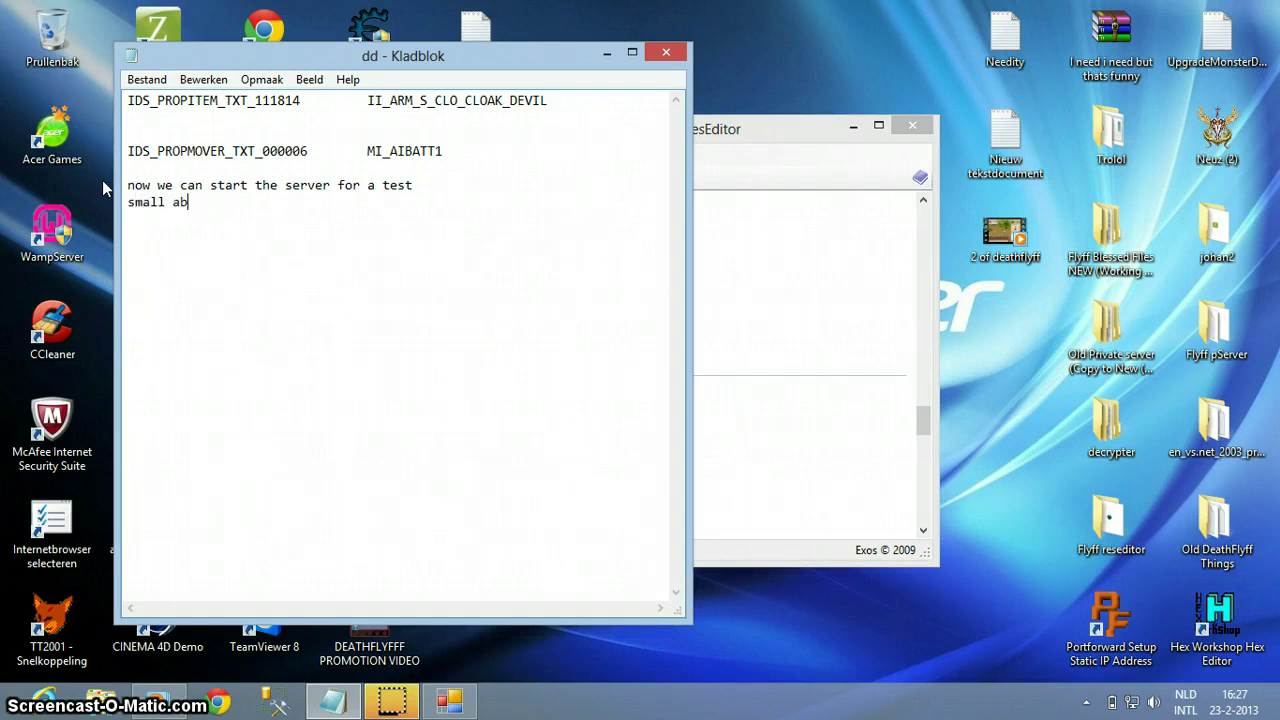
pyautogui.write('aitt need to drop kheldor cloak')
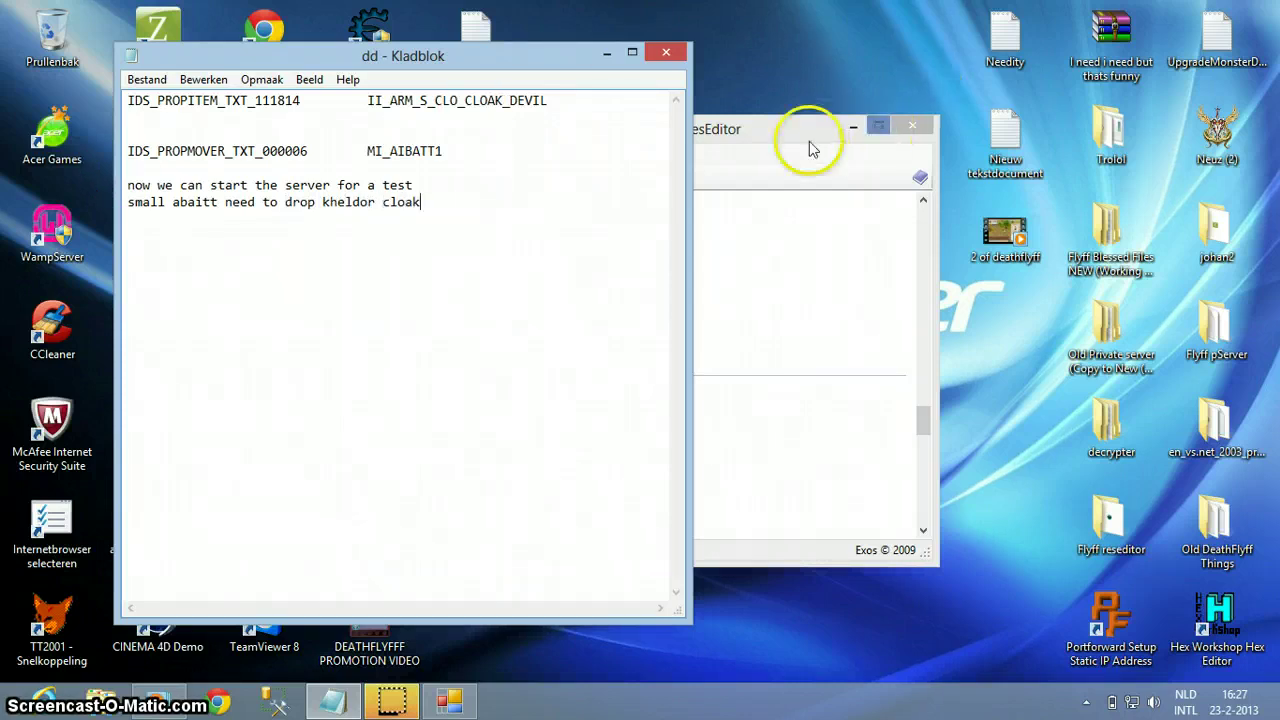
# Close the Sensation_00.res archive and open Blessed Flyff's Program folder inside "better original" of Flyff Blessed Files NEW.
pyautogui.click(808, 143)
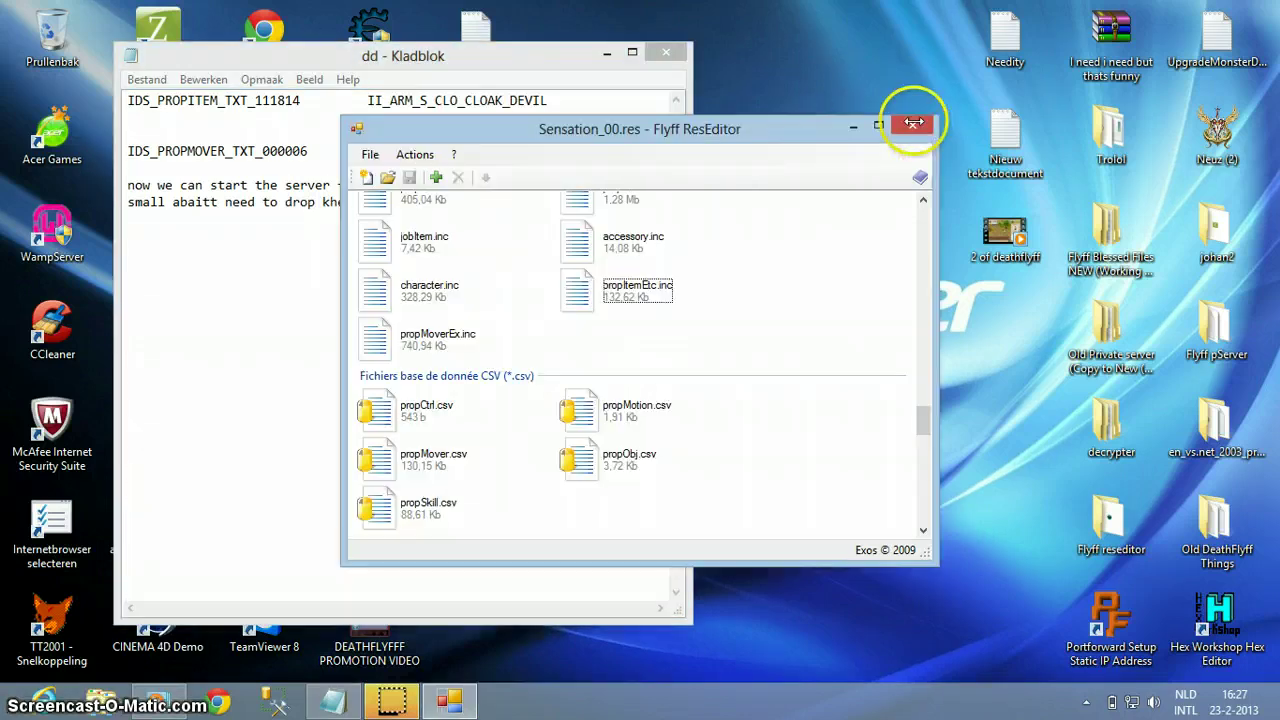
pyautogui.click(913, 126)
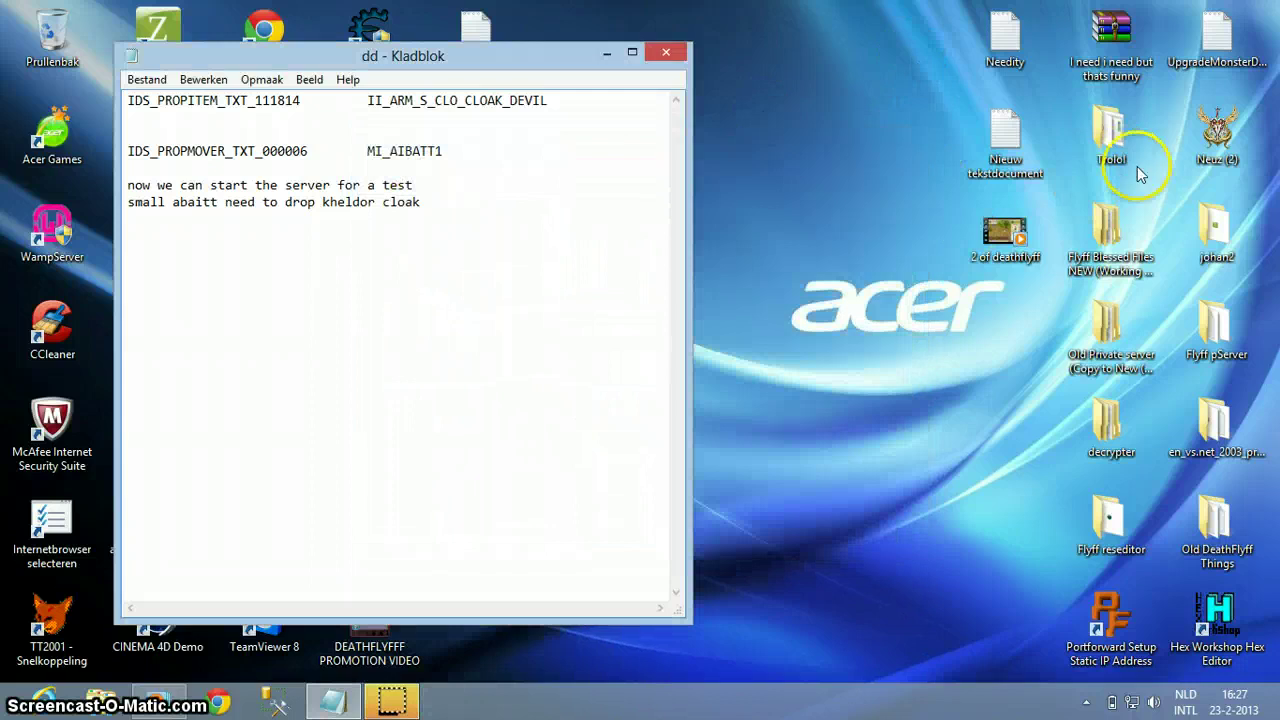
pyautogui.doubleClick(1125, 228)
pyautogui.doubleClick(868, 236)
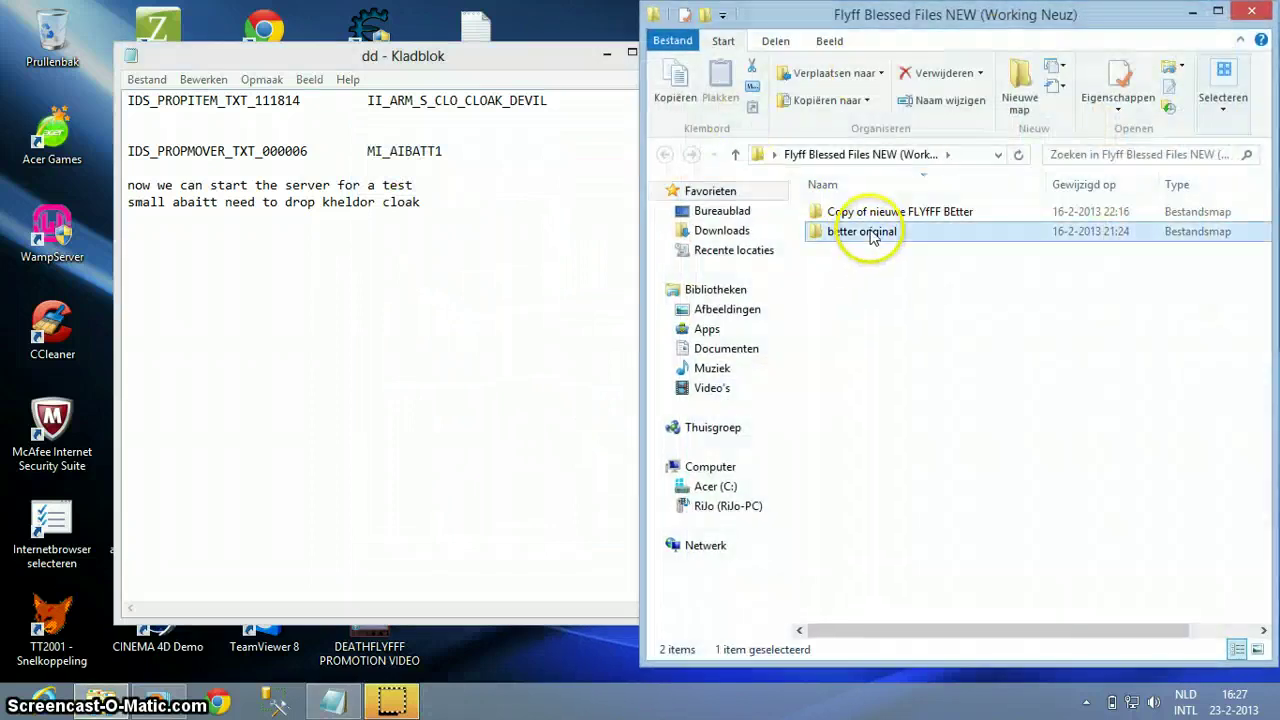
pyautogui.click(880, 214)
pyautogui.doubleClick(878, 213)
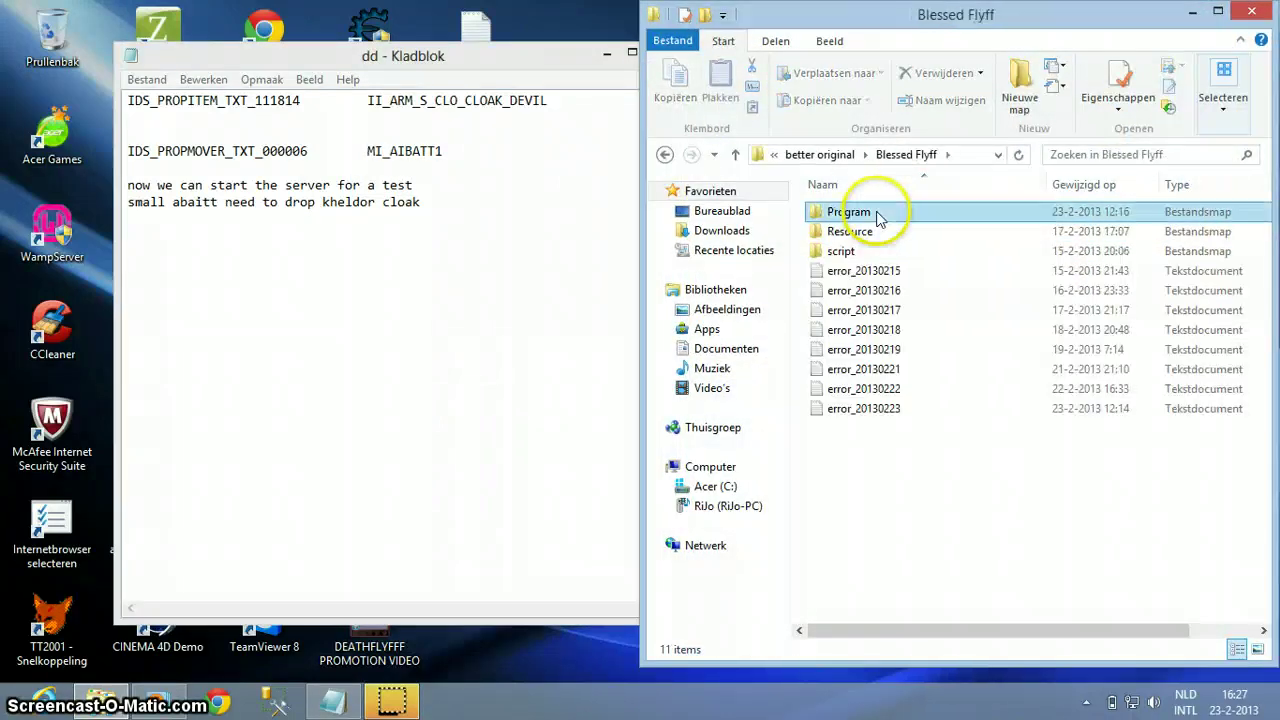
pyautogui.doubleClick(866, 213)
# Start 1-AccountServer and 2-DatabaseServer from the Program folder as administrator.
pyautogui.rightClick(866, 218)
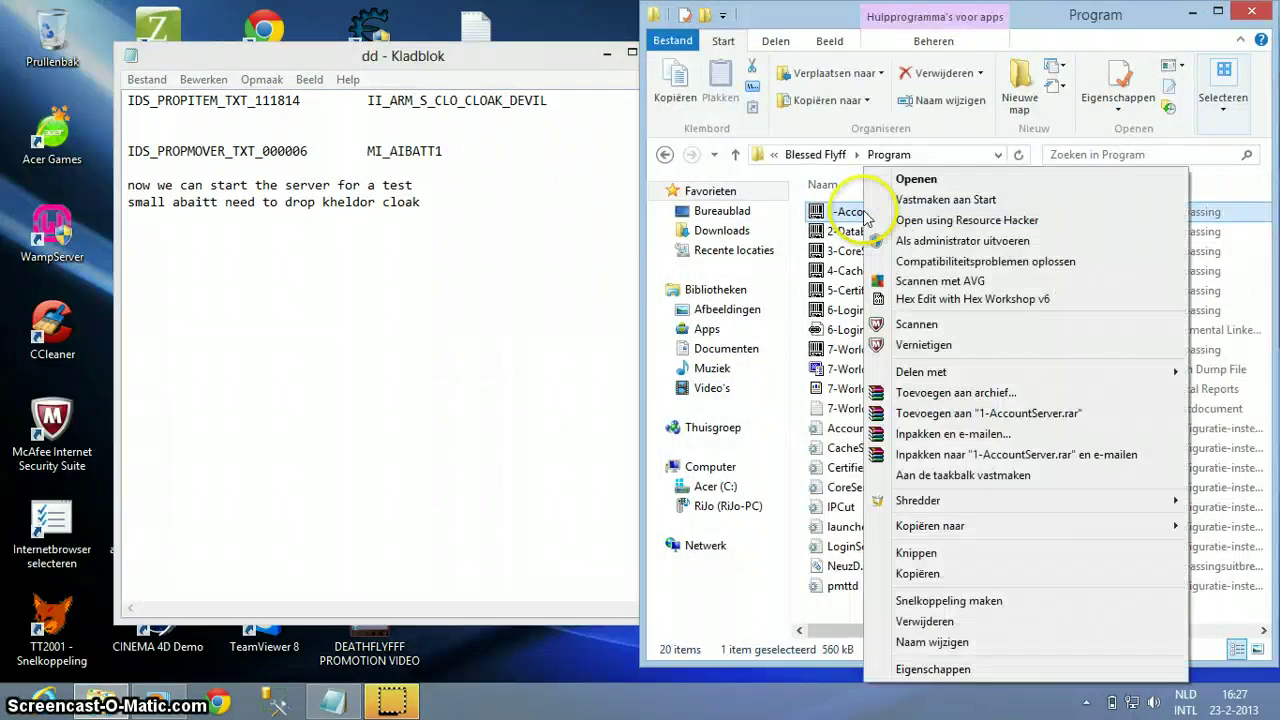
pyautogui.click(885, 320)
pyautogui.click(918, 235)
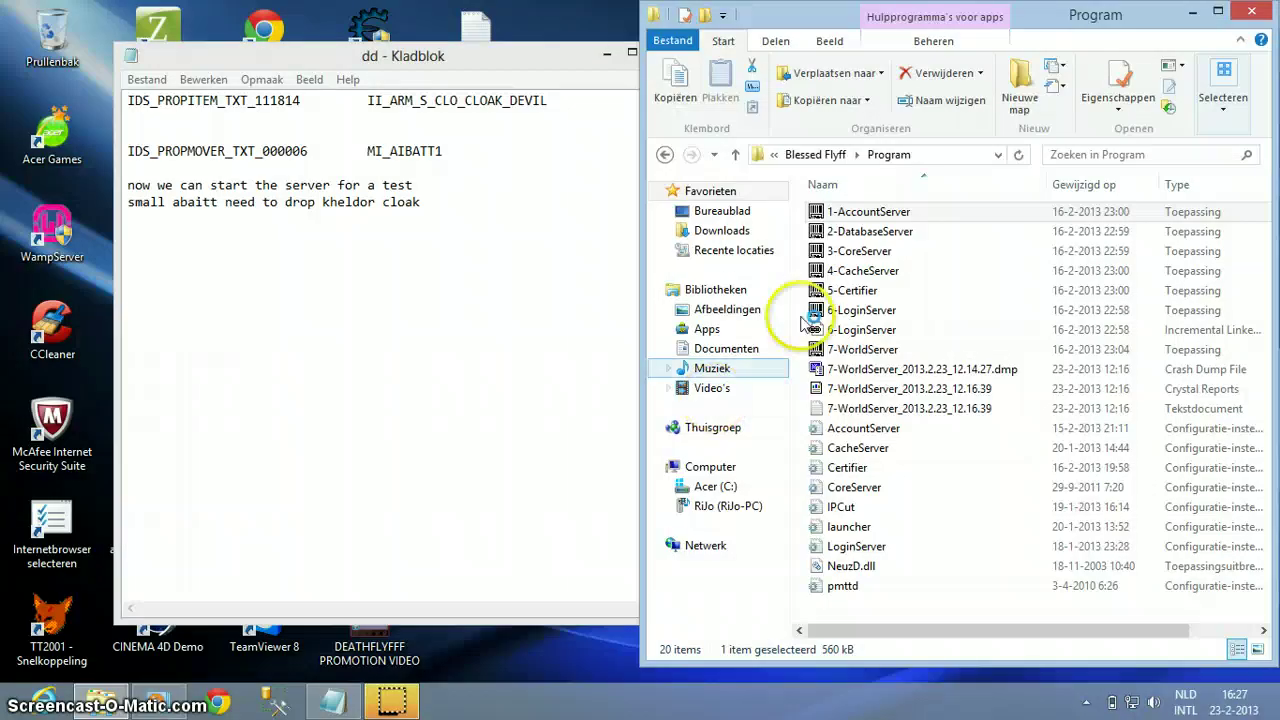
pyautogui.click(850, 231)
pyautogui.rightClick(893, 231)
pyautogui.click(893, 240)
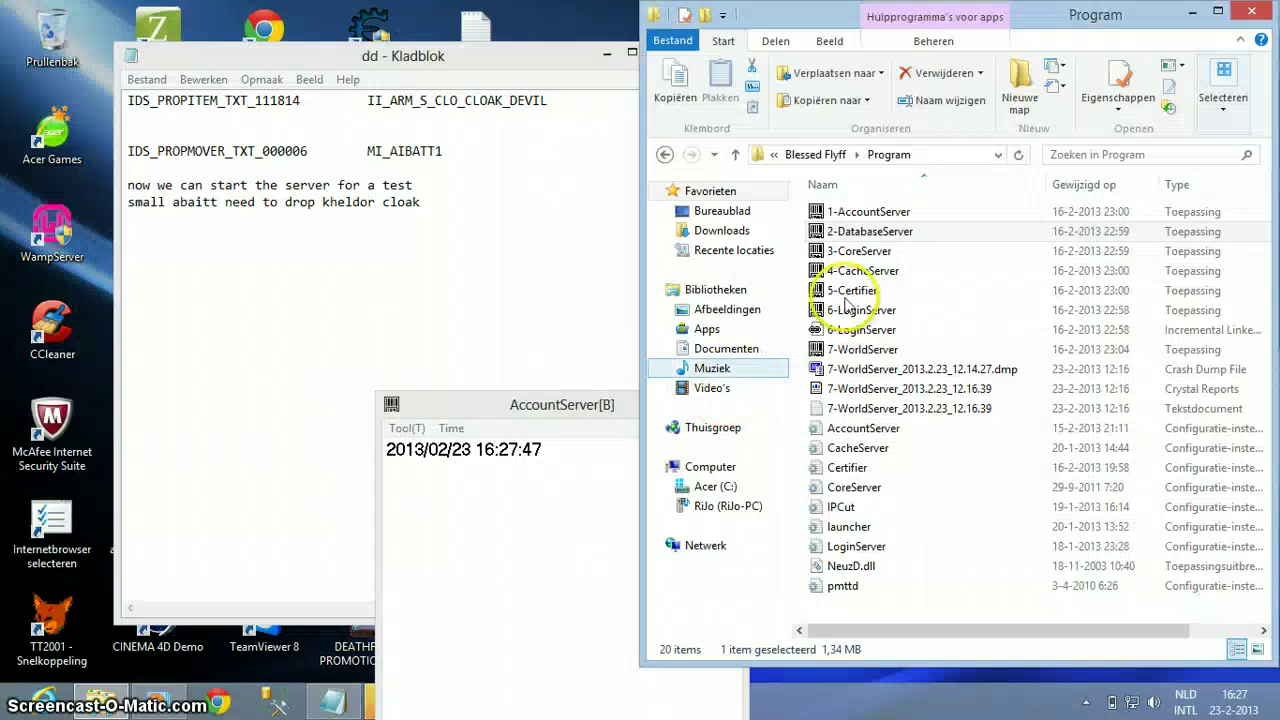
# Start 3-CoreServer and 4-CacheServer from the Program folder as administrator.
pyautogui.click(866, 251)
pyautogui.rightClick(866, 251)
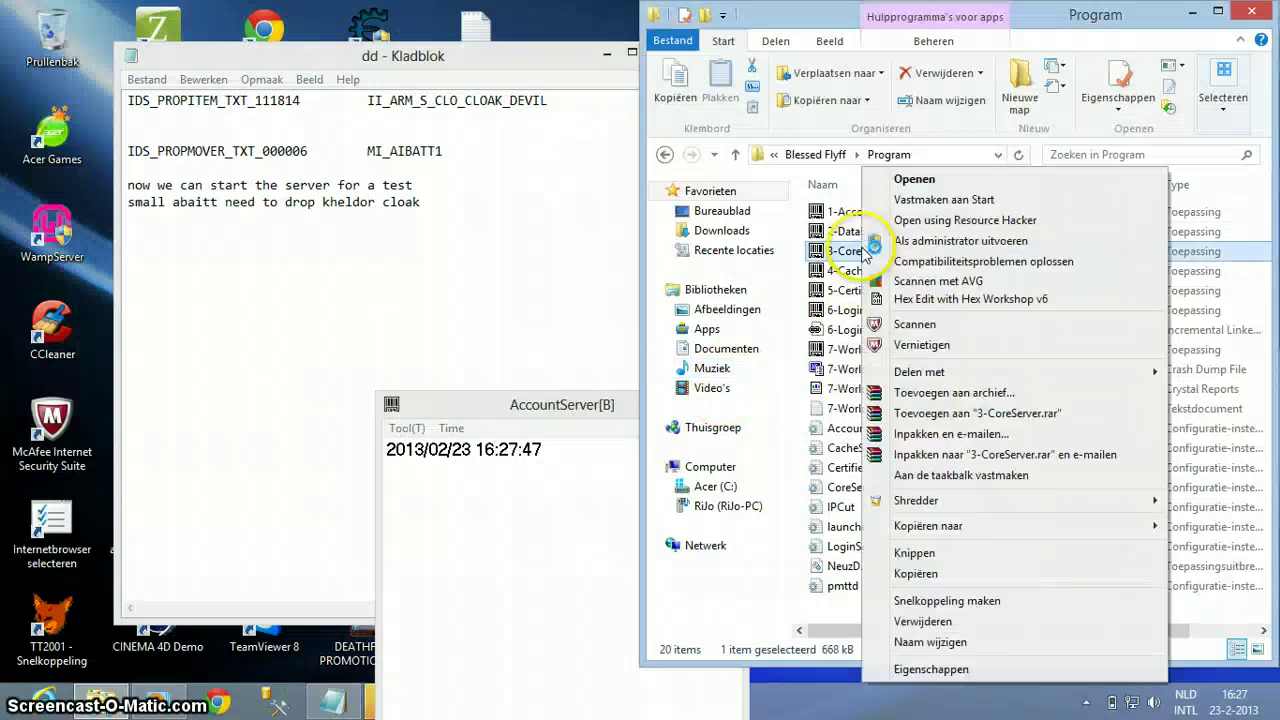
pyautogui.click(886, 241)
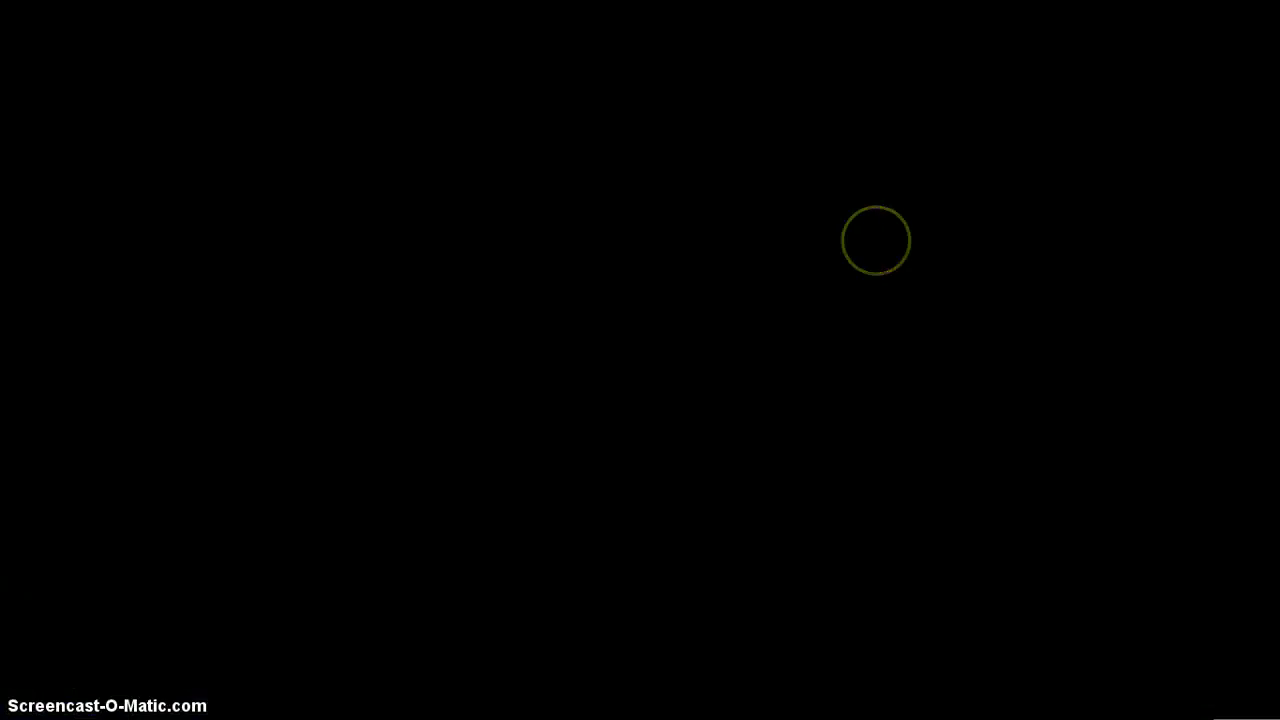
pyautogui.click(729, 400)
pyautogui.click(868, 271)
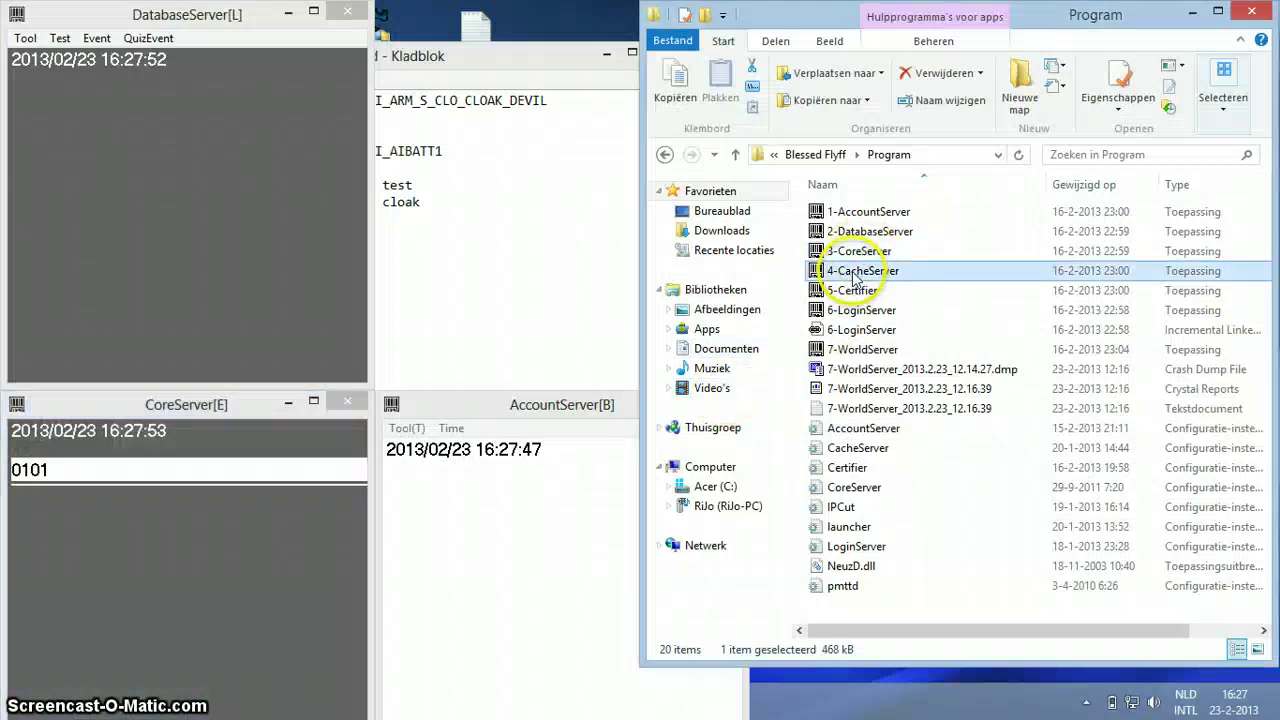
pyautogui.rightClick(855, 275)
pyautogui.click(868, 258)
pyautogui.click(737, 357)
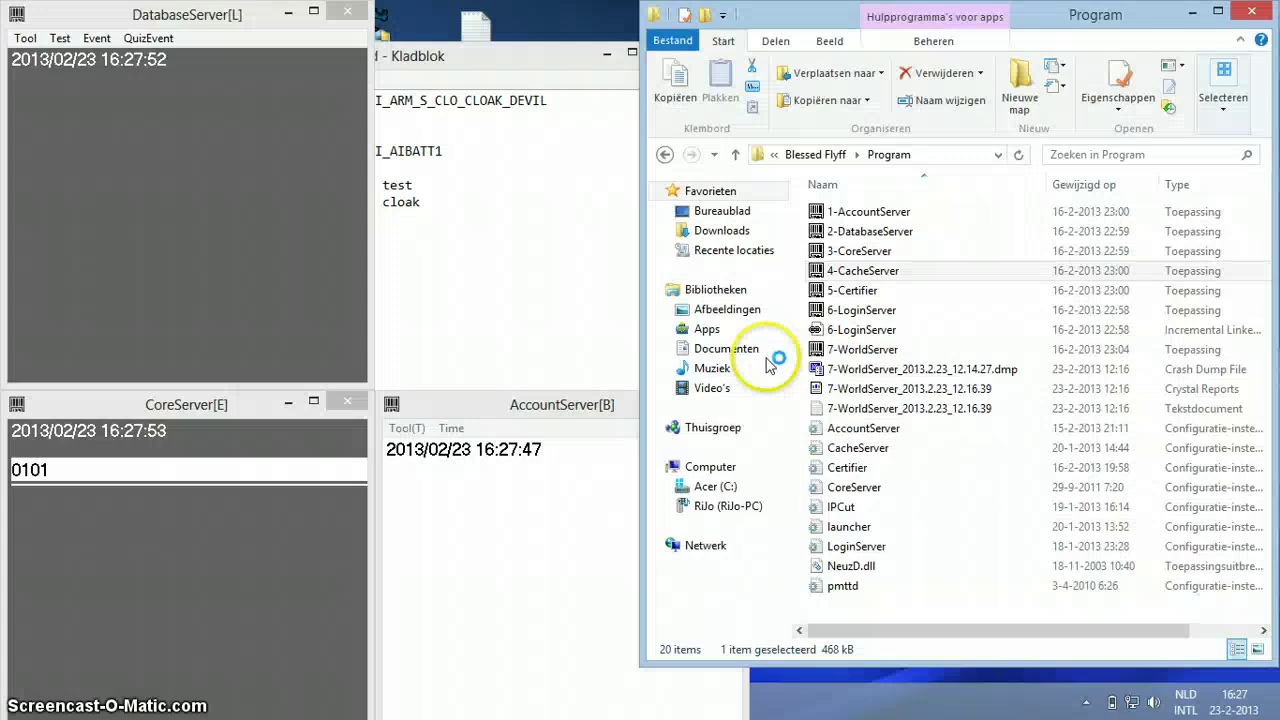
# Start 5-Certifier, 6-LoginServer and 7-WorldServer from the Program folder as administrator.
pyautogui.click(864, 284)
pyautogui.rightClick(866, 283)
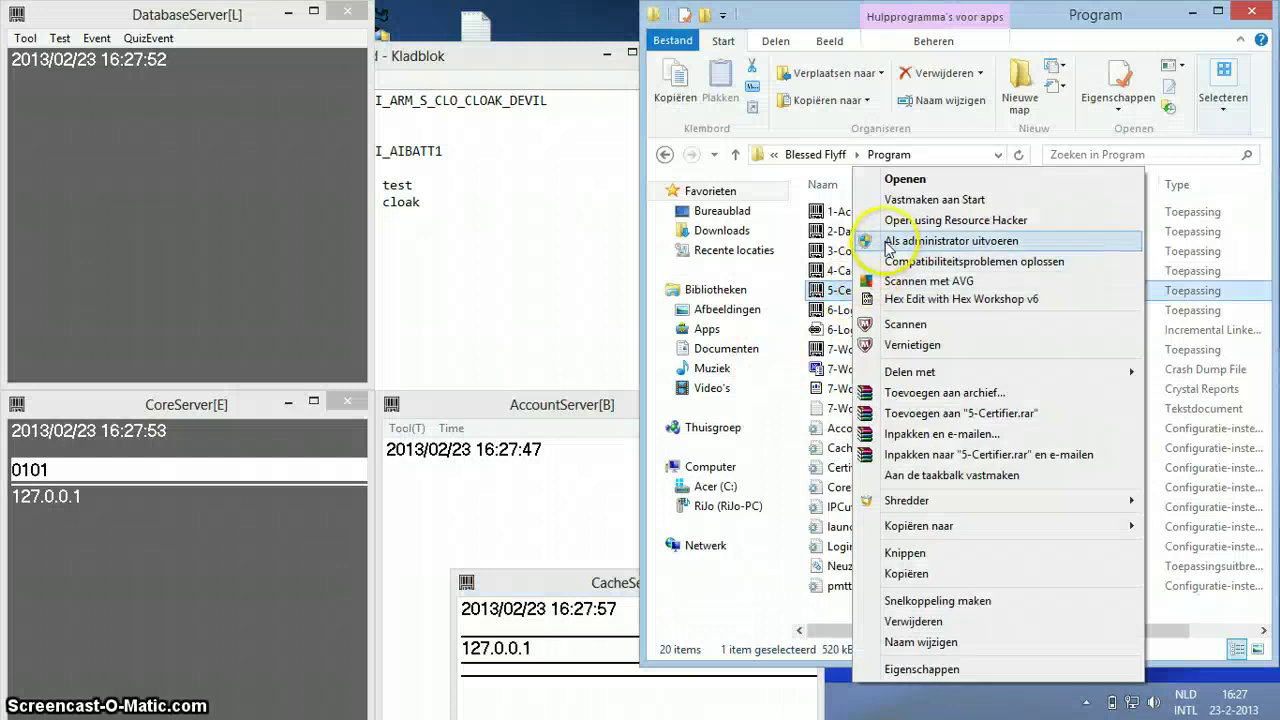
pyautogui.click(889, 249)
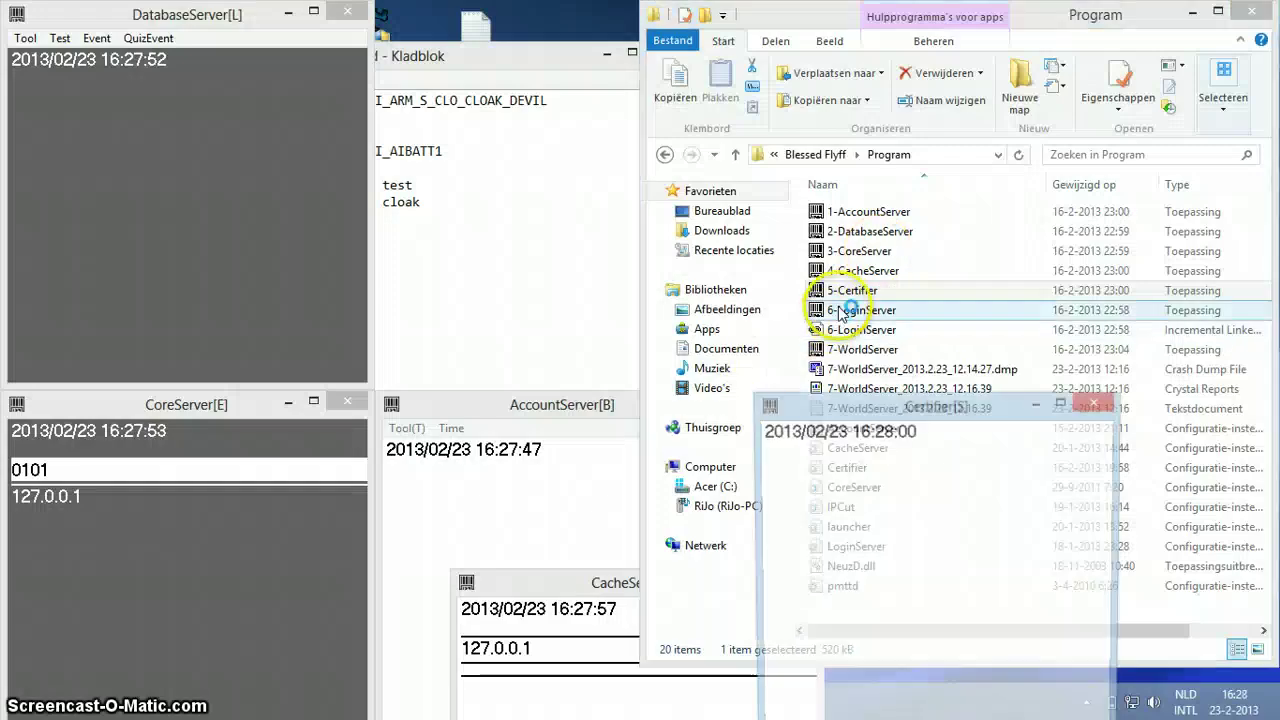
pyautogui.rightClick(840, 313)
pyautogui.click(877, 246)
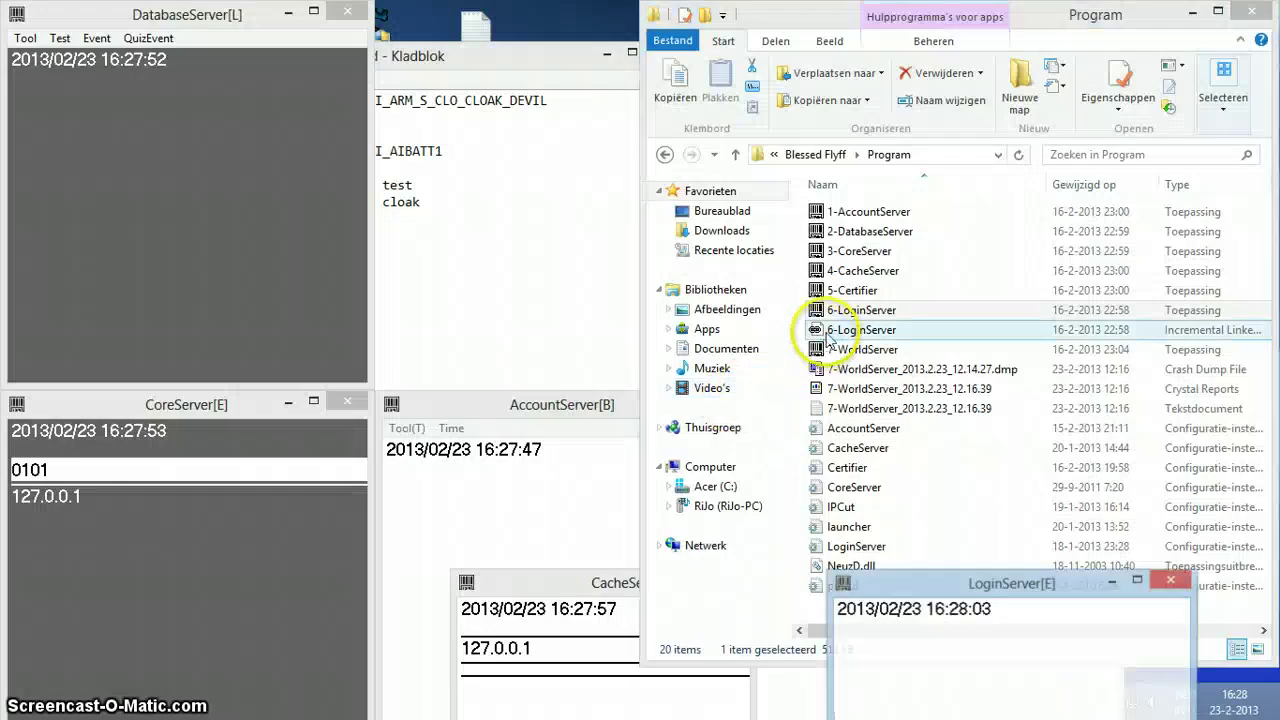
pyautogui.rightClick(860, 349)
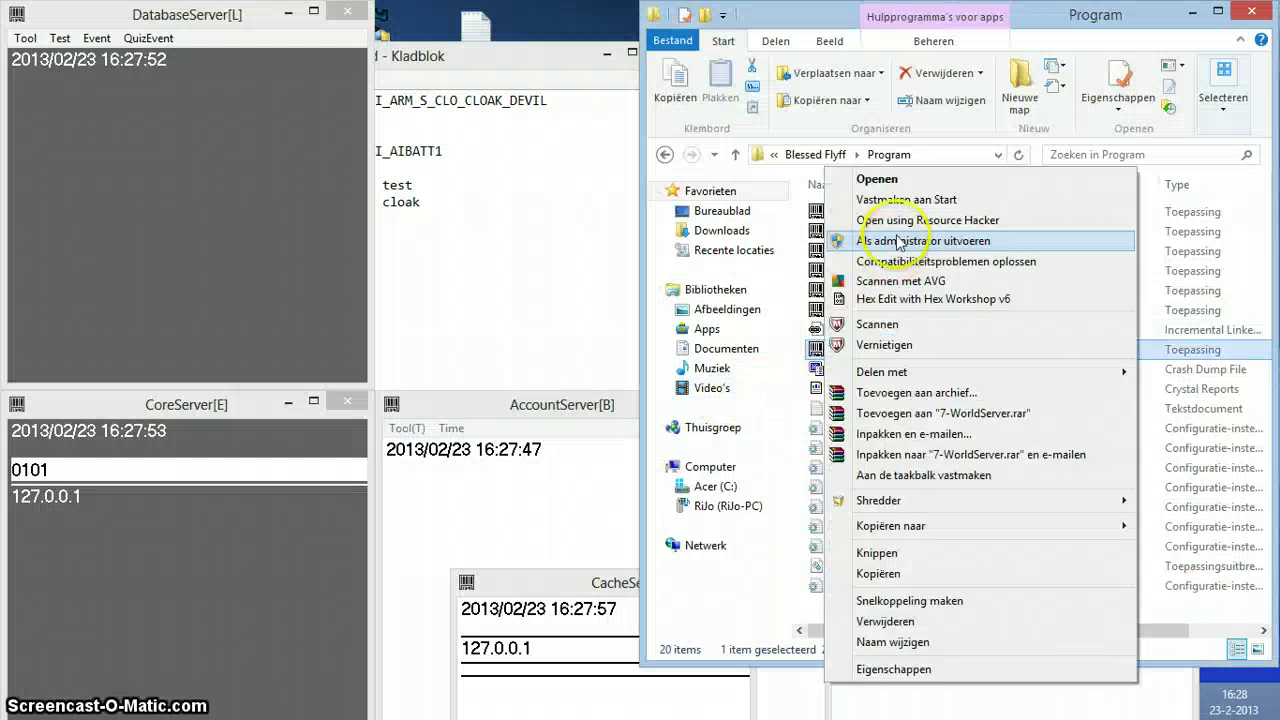
pyautogui.click(893, 247)
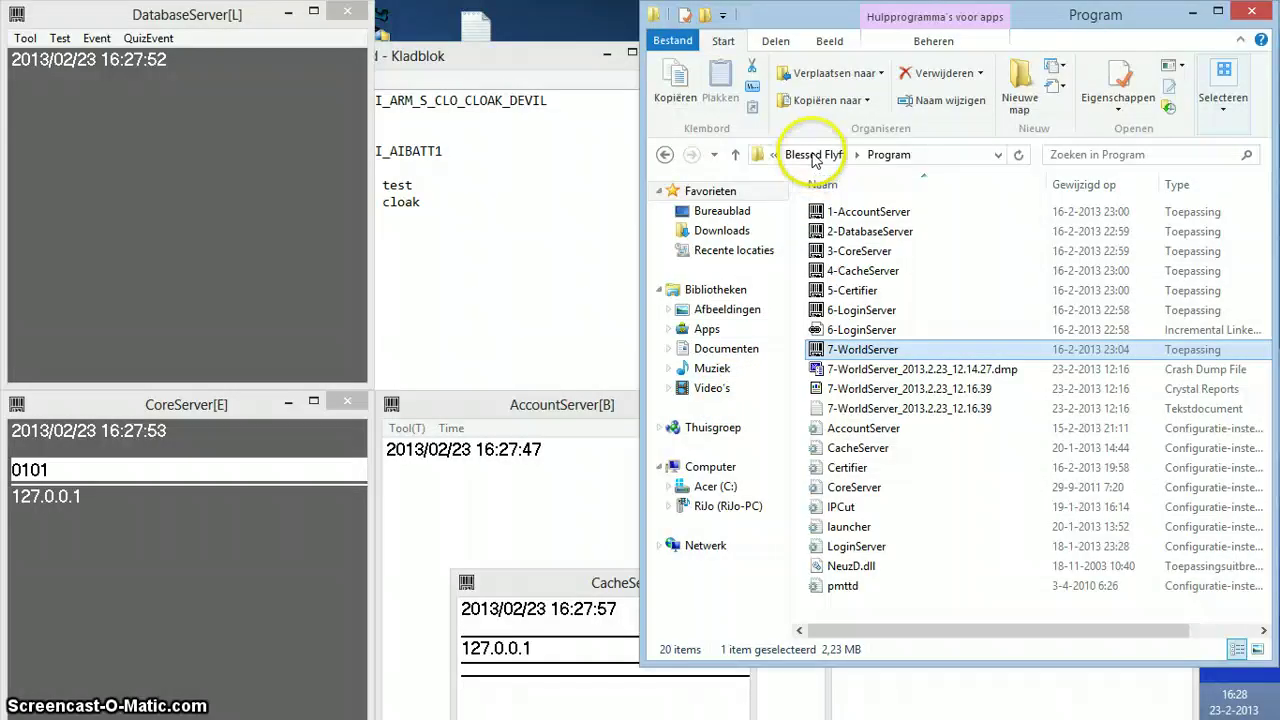
# Go up to "better original" and open the "DeathFlyff better" client folder at the Neuz application.
pyautogui.click(813, 156)
pyautogui.click(813, 156)
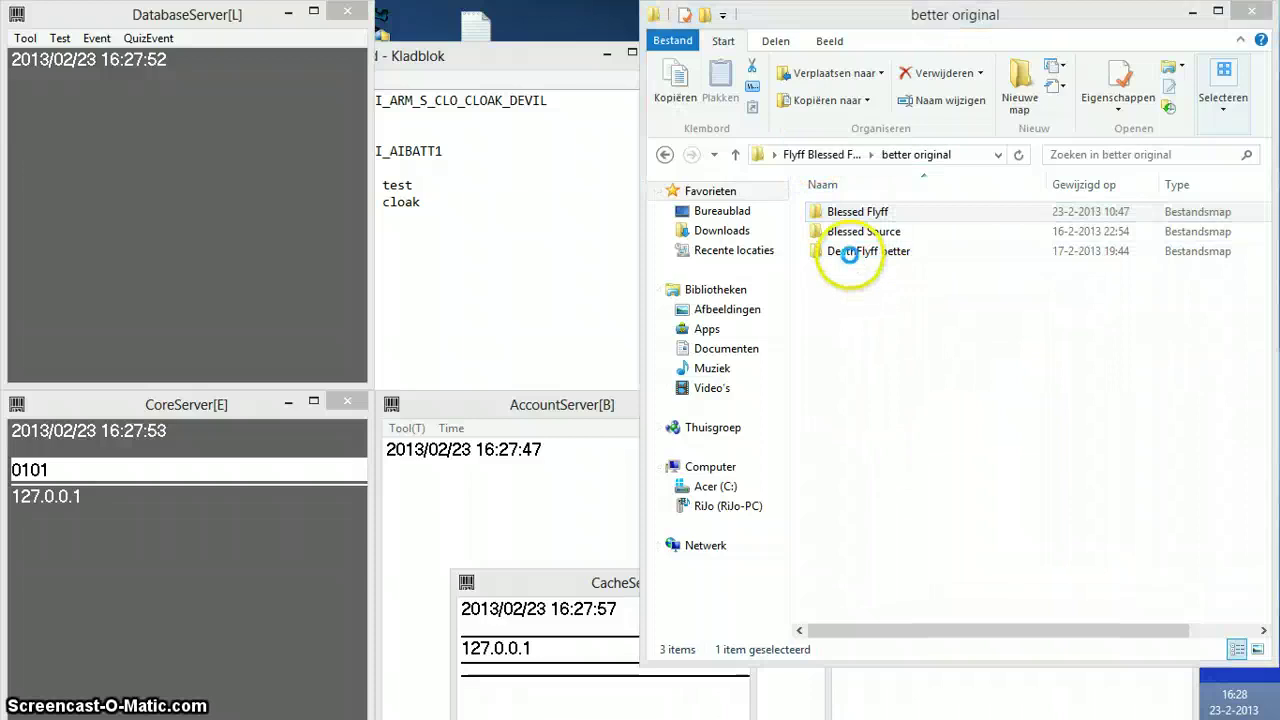
pyautogui.click(978, 452)
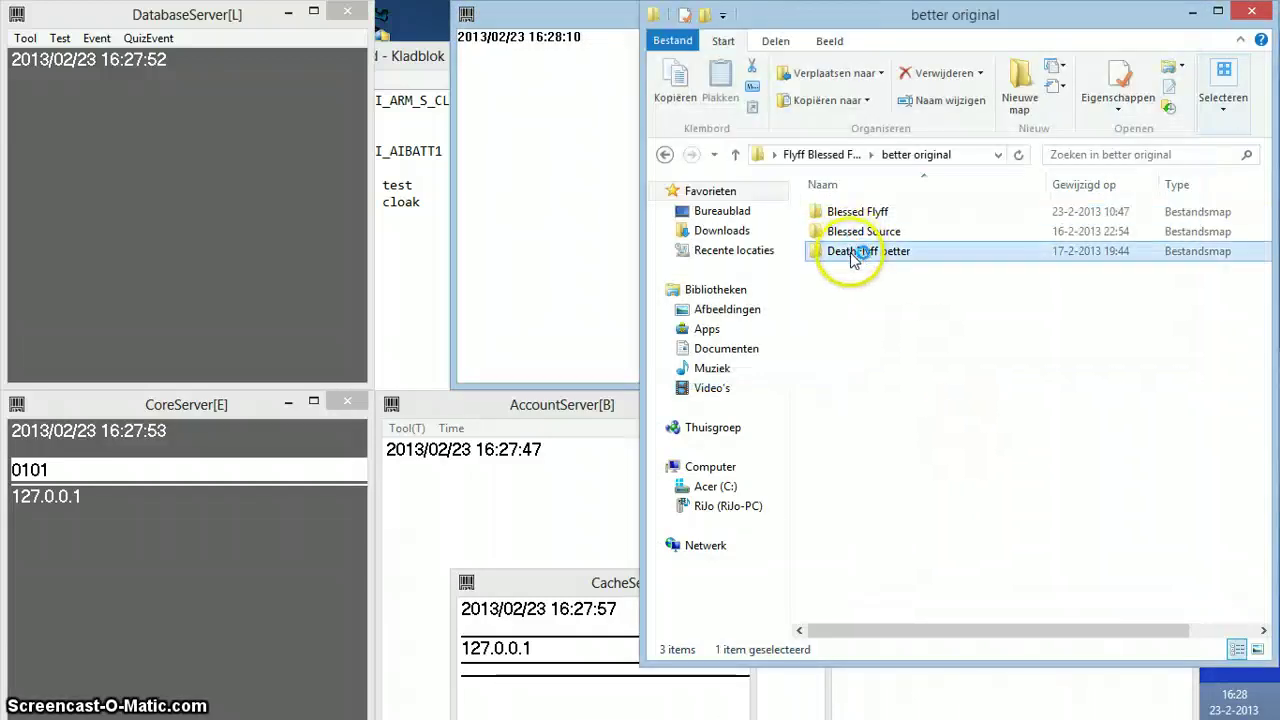
pyautogui.doubleClick(850, 263)
pyautogui.scroll(-5, 850, 295)
pyautogui.scroll(-3, 860, 300)
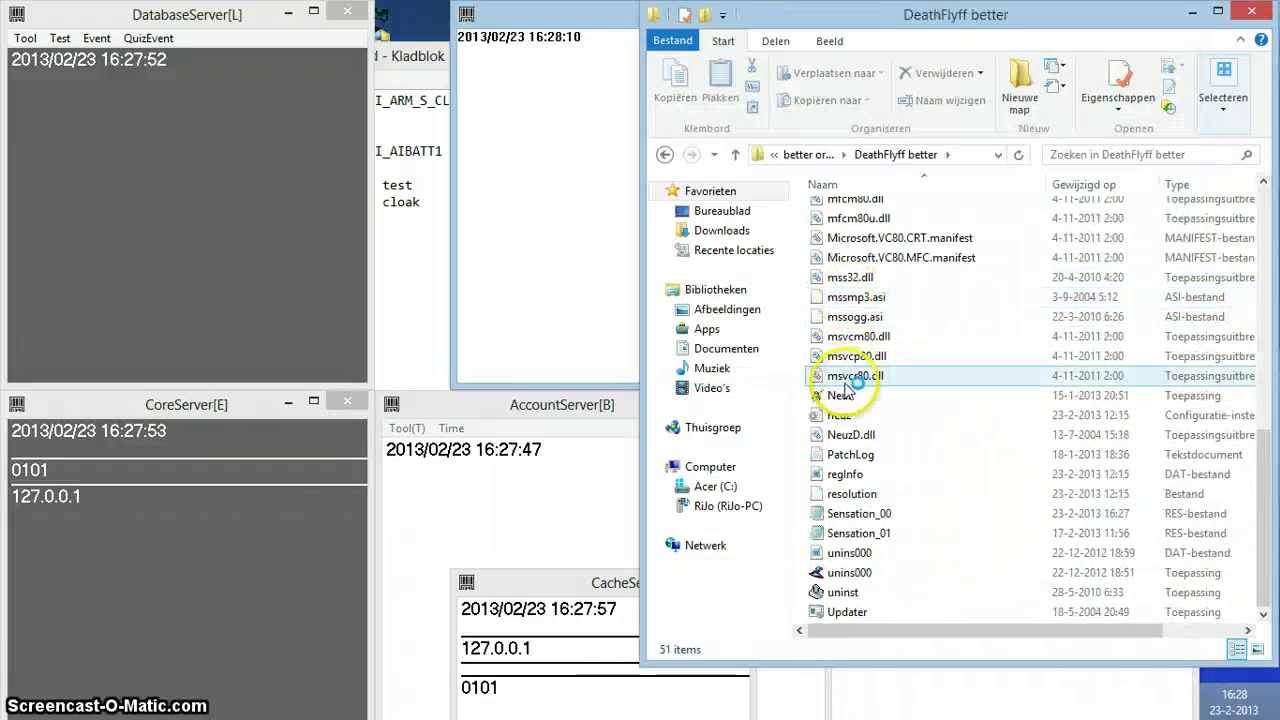
# Add the line "start the server" to the dd note and bring the WorldServer window forward.
pyautogui.click(390, 210)
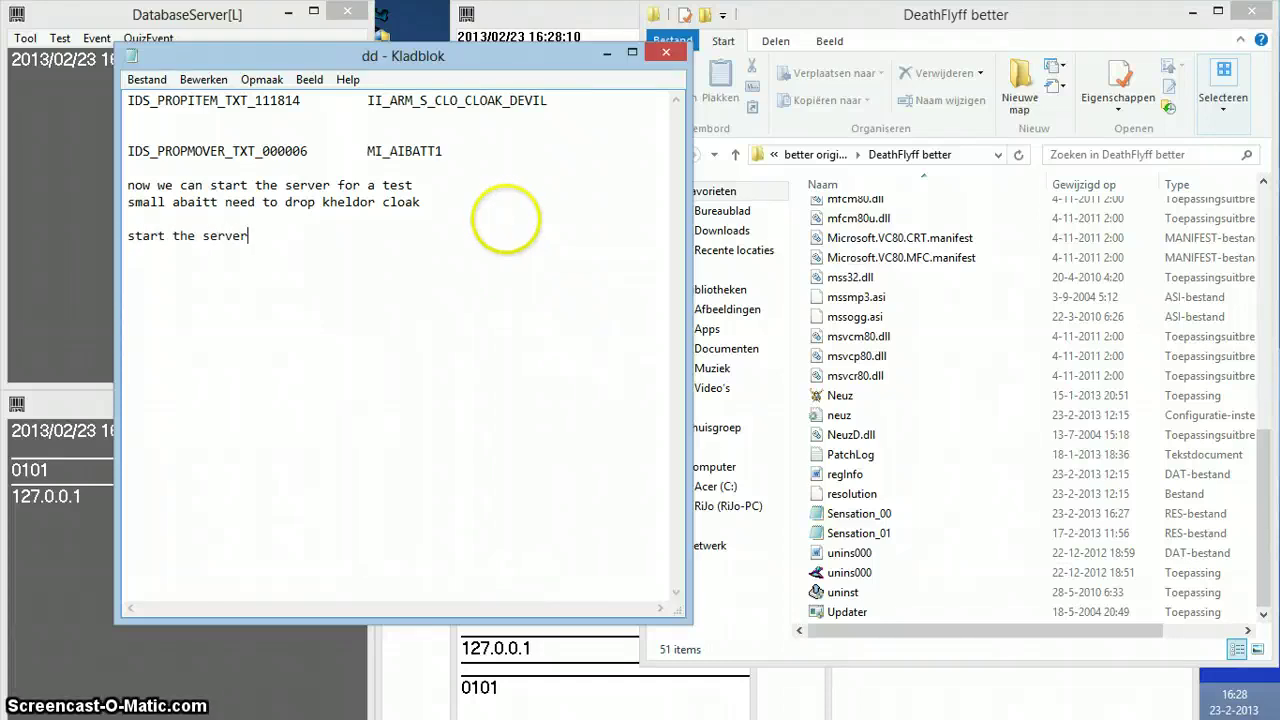
pyautogui.click(506, 40)
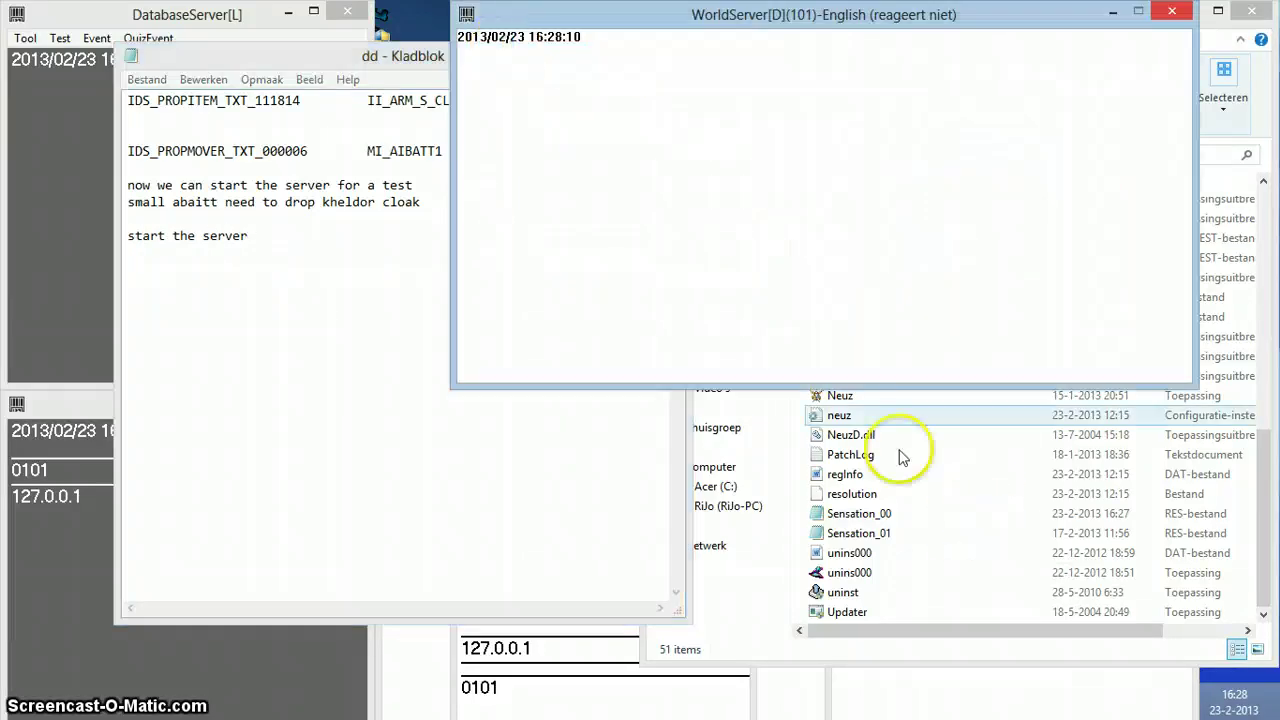
# Try to launch the Neuz client from the "DeathFlyff better" folder and check the WorldServer window on a cleared desktop.
pyautogui.doubleClick(843, 400)
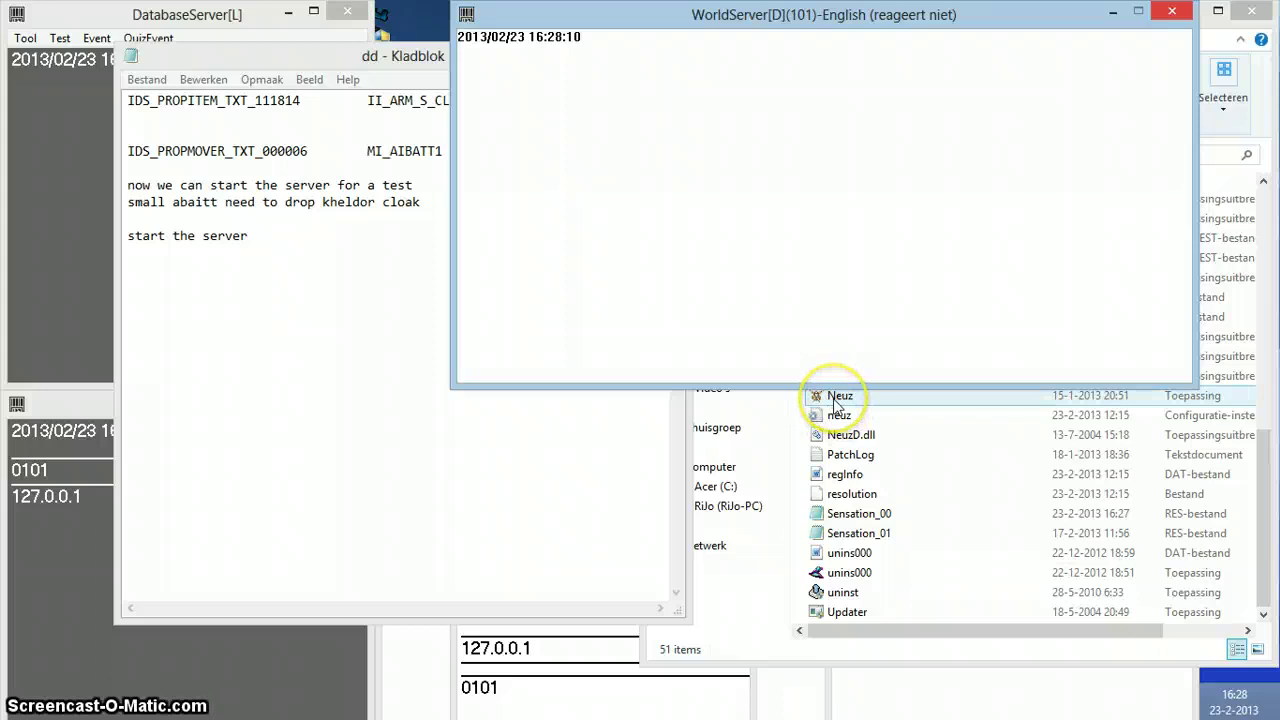
pyautogui.doubleClick(836, 400)
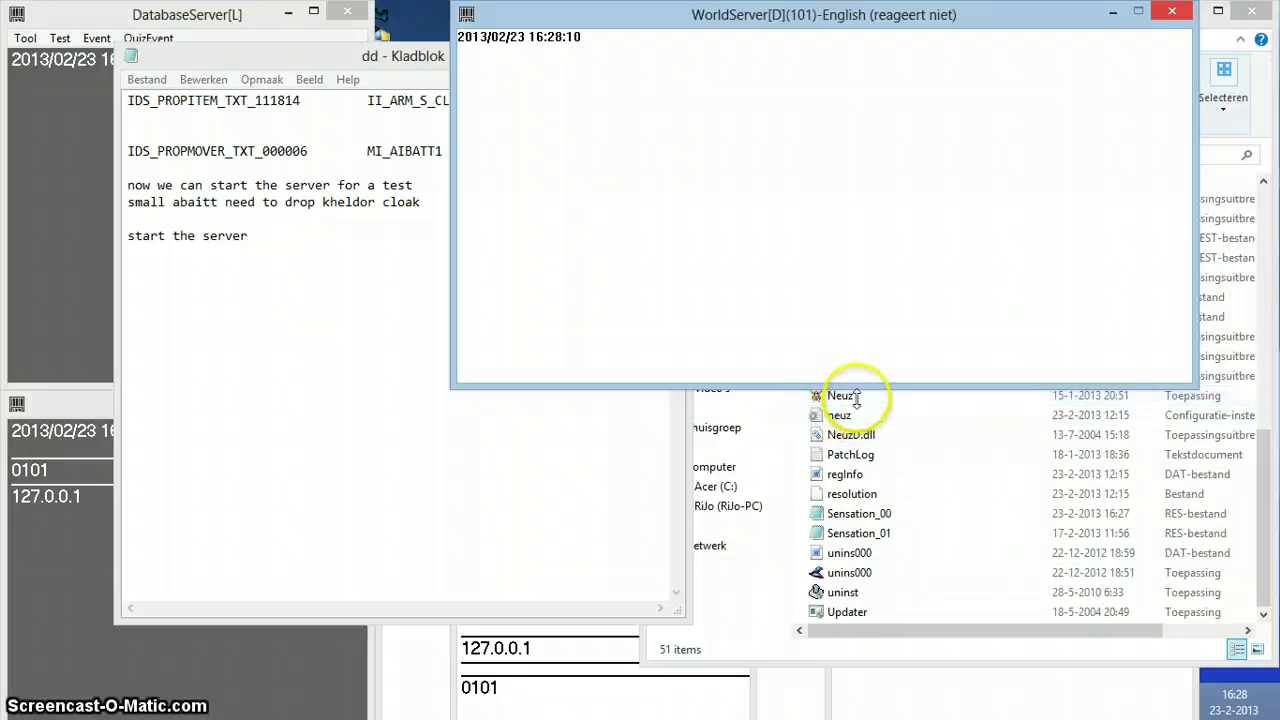
pyautogui.click(1232, 700)
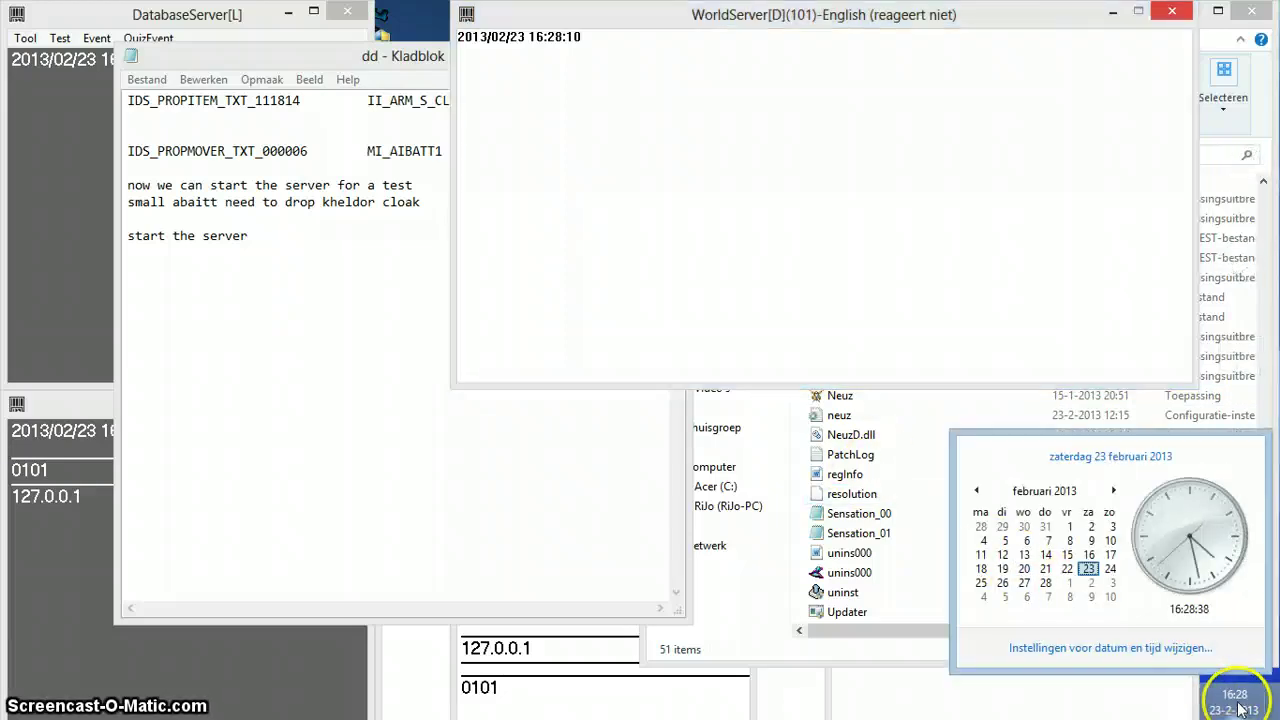
pyautogui.click(1274, 705)
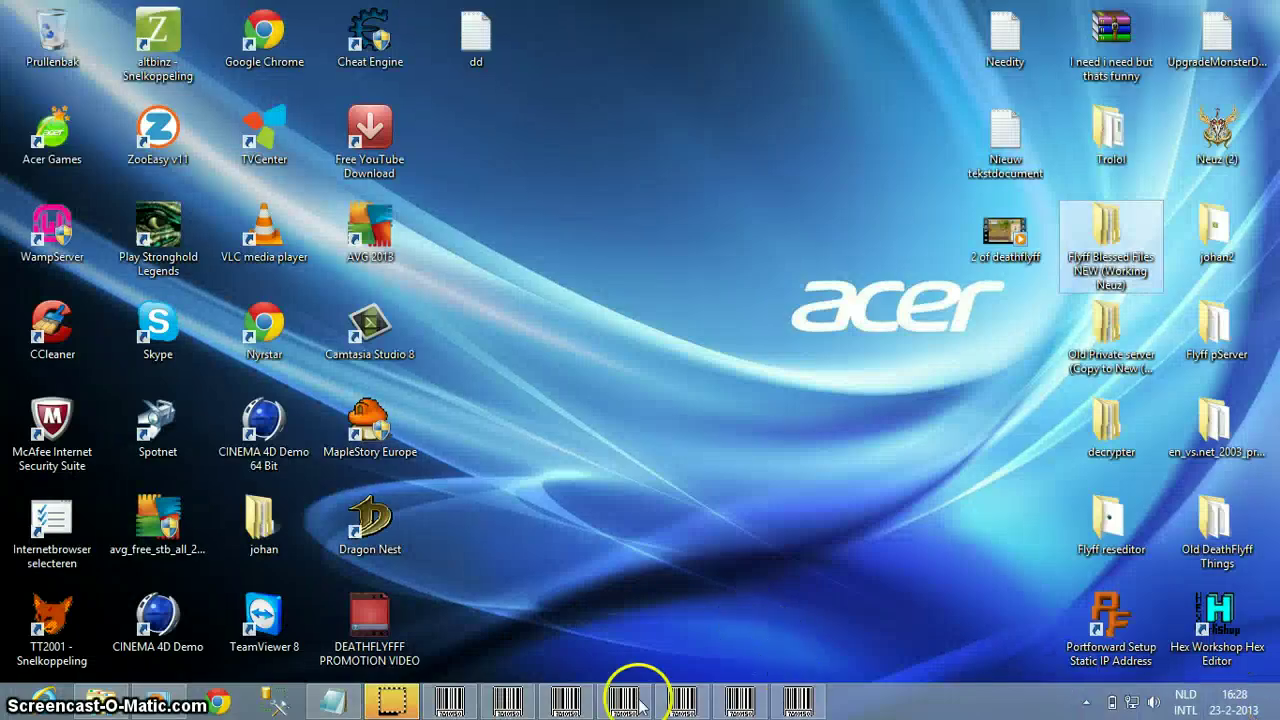
pyautogui.click(800, 700)
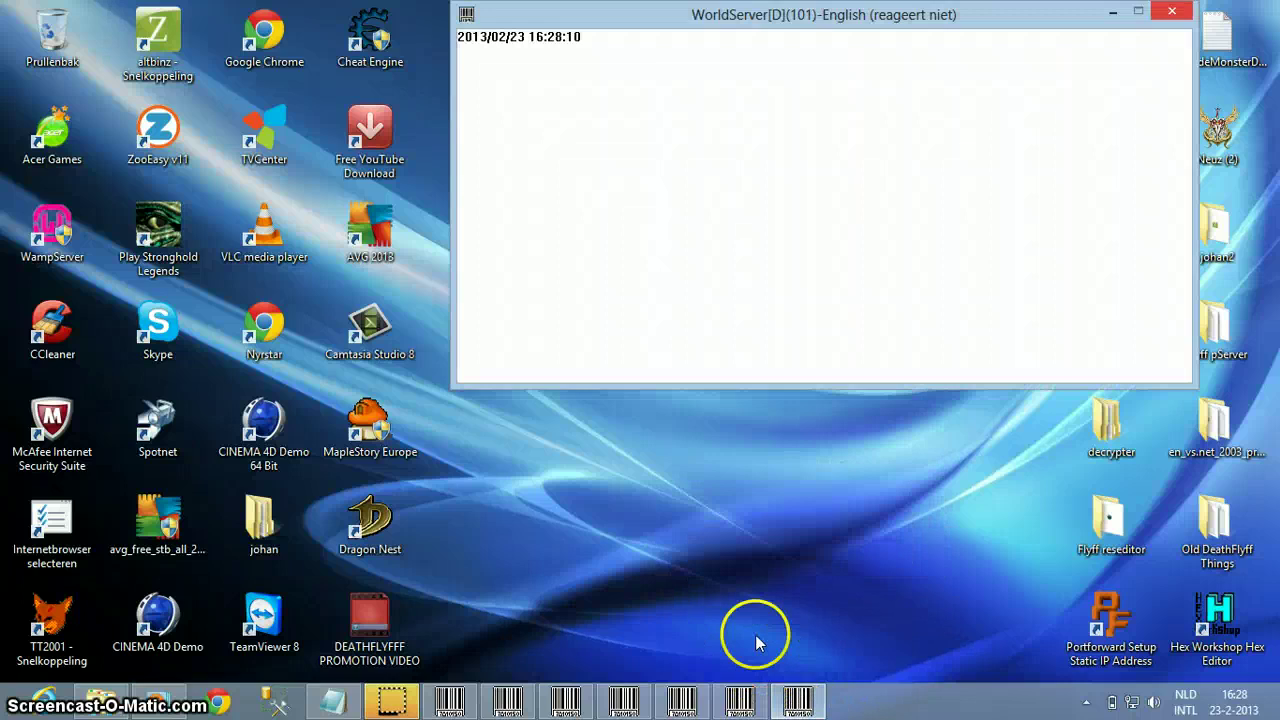
# Bring back the "DeathFlyff better" folder and the dd note, and add the line "laggie :(:(:(" to the note.
pyautogui.click(113, 705)
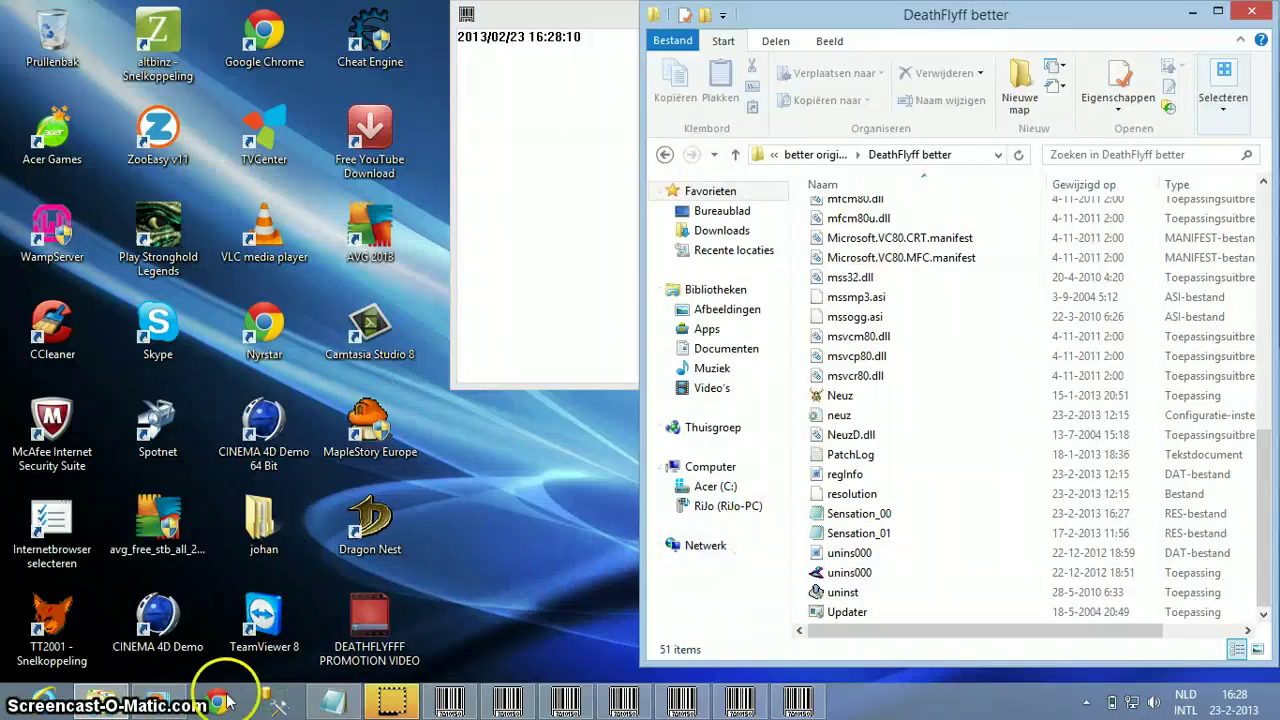
pyautogui.click(335, 700)
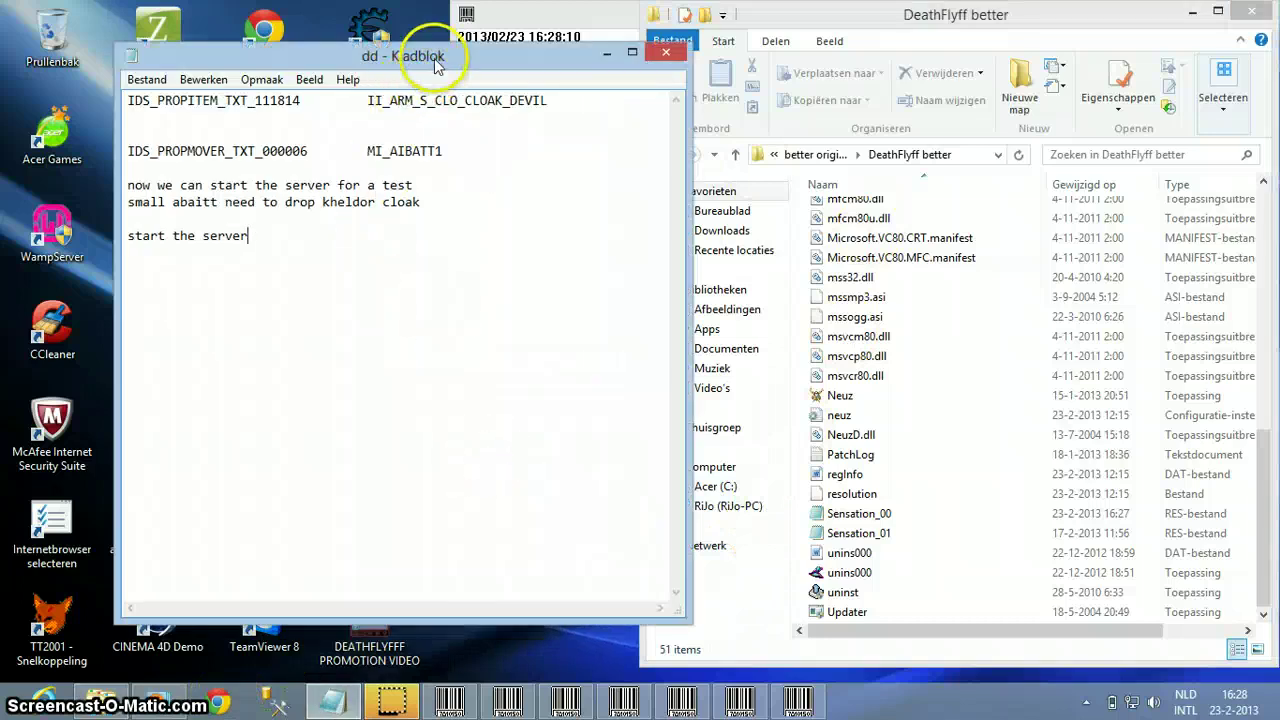
pyautogui.moveTo(430, 58); pyautogui.dragTo(393, 246)
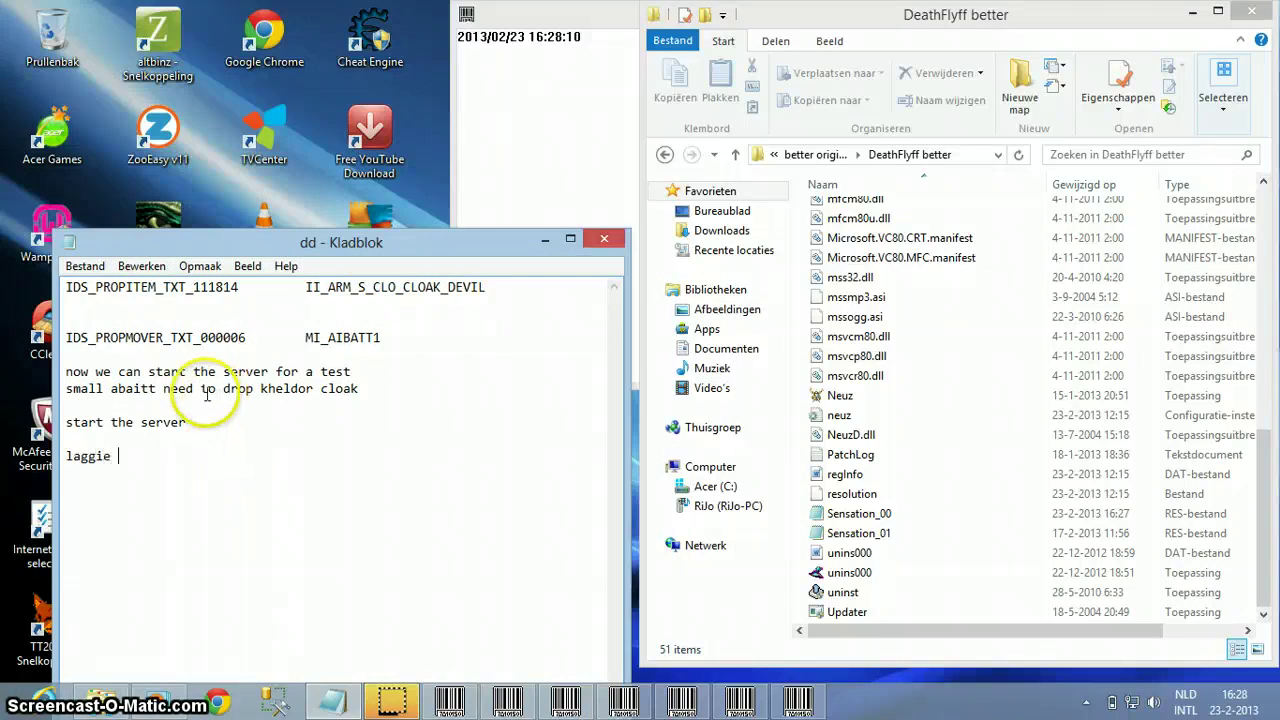
pyautogui.write(':(:(:(')
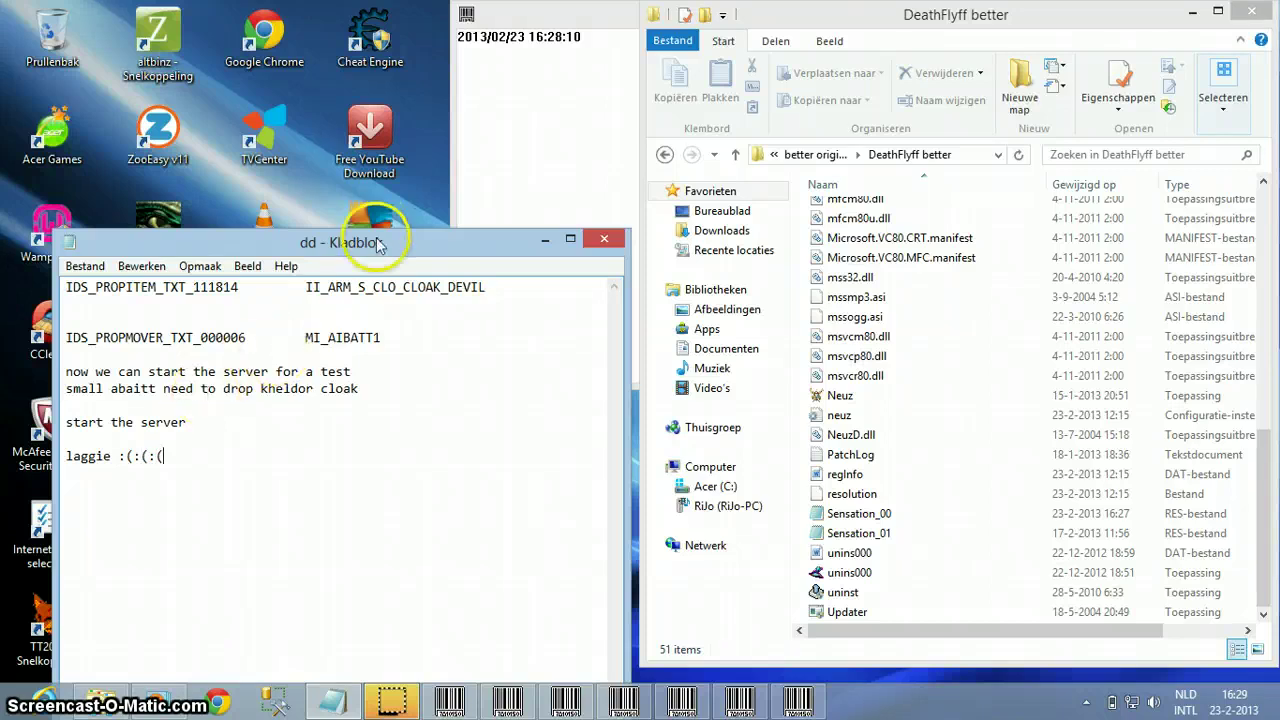
pyautogui.moveTo(391, 244); pyautogui.dragTo(380, 152)
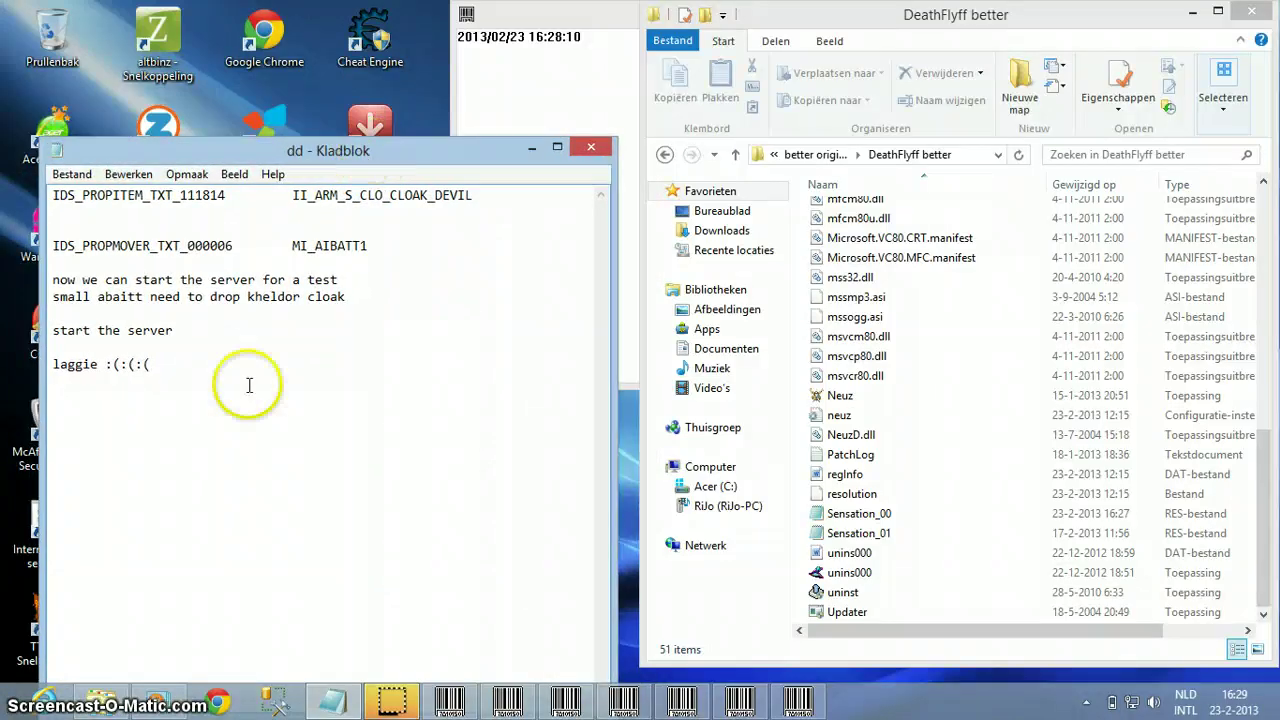
pyautogui.moveTo(105, 365); pyautogui.dragTo(180, 363)
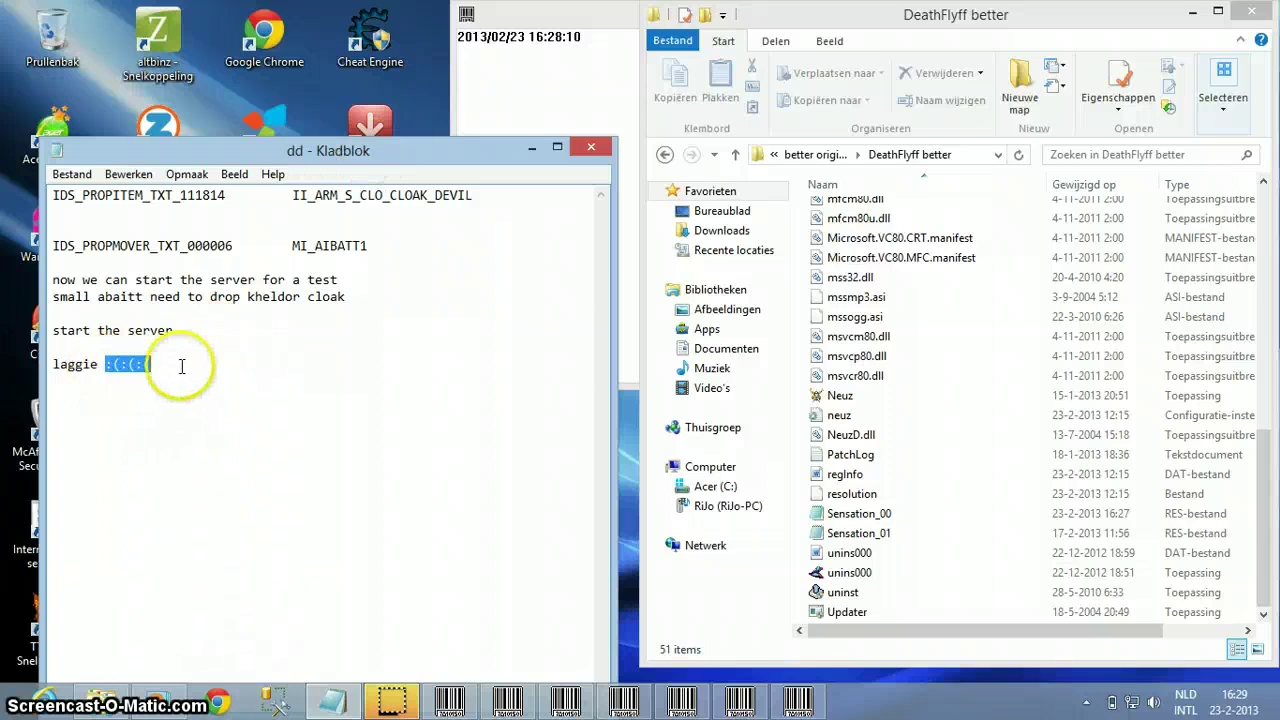
pyautogui.click(229, 366)
pyautogui.hotkey('shift', 'Left')
pyautogui.hotkey('shift', 'Left')
pyautogui.click(240, 374)
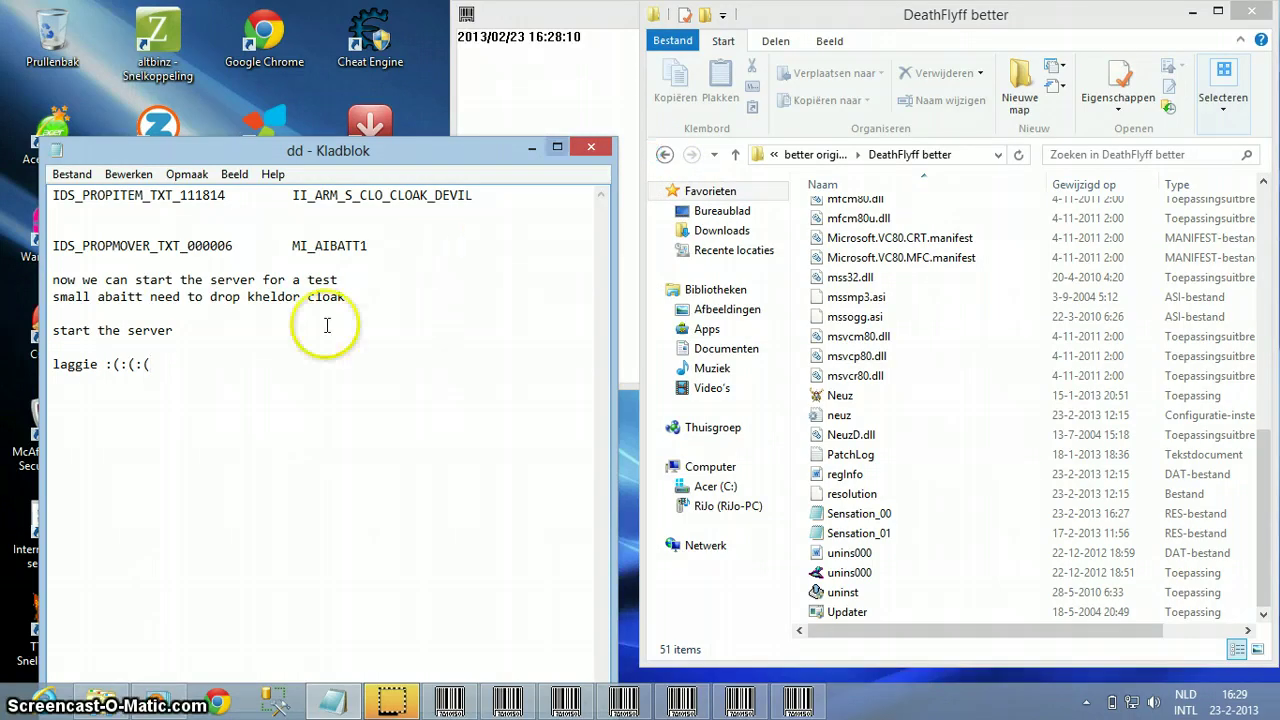
pyautogui.moveTo(175, 366); pyautogui.dragTo(181, 350)
# Replace the "laggie :(:(:(" line in the dd note with "im think am gonna skip this".
pyautogui.moveTo(50, 365); pyautogui.dragTo(252, 362)
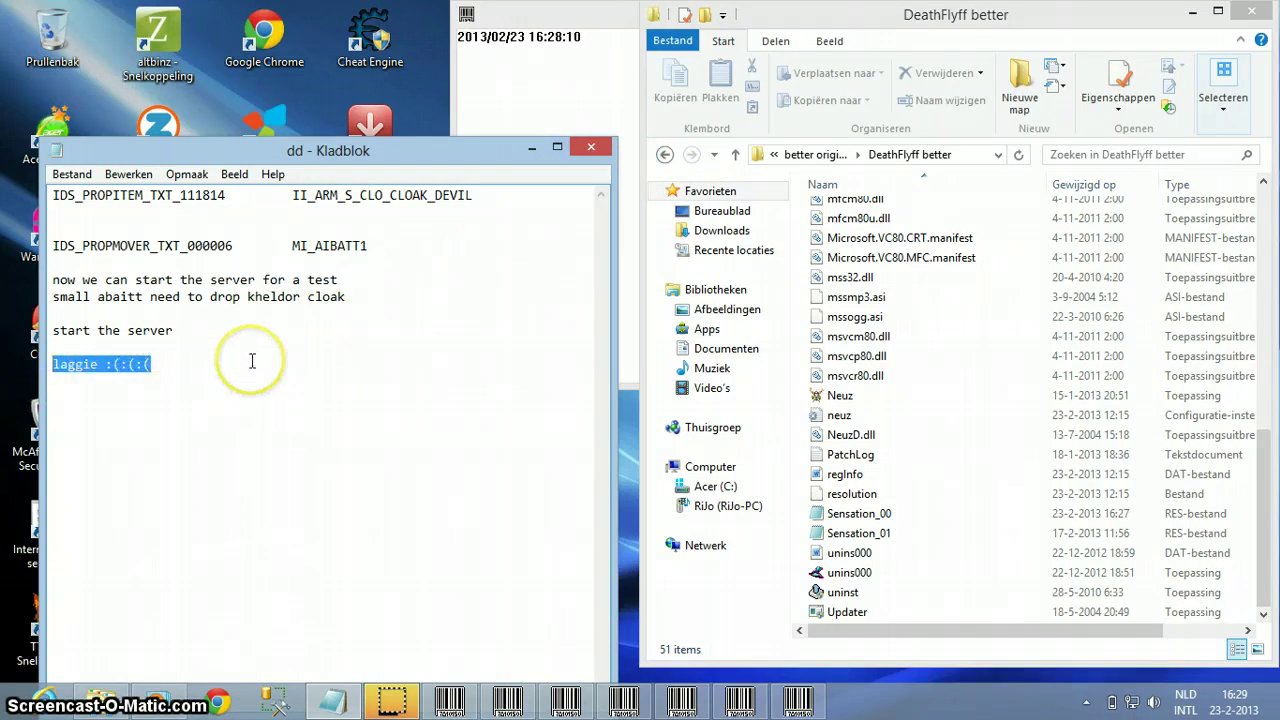
pyautogui.write('im')
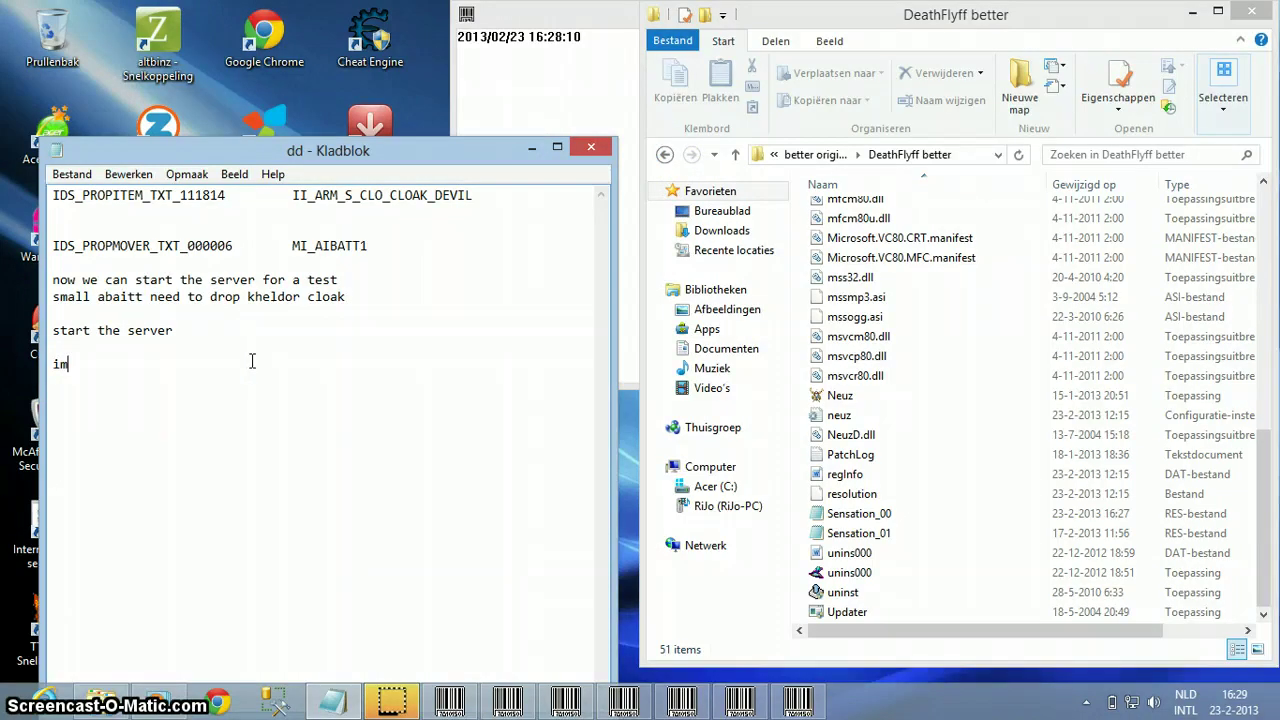
pyautogui.write(' ht')
pyautogui.write('skip')
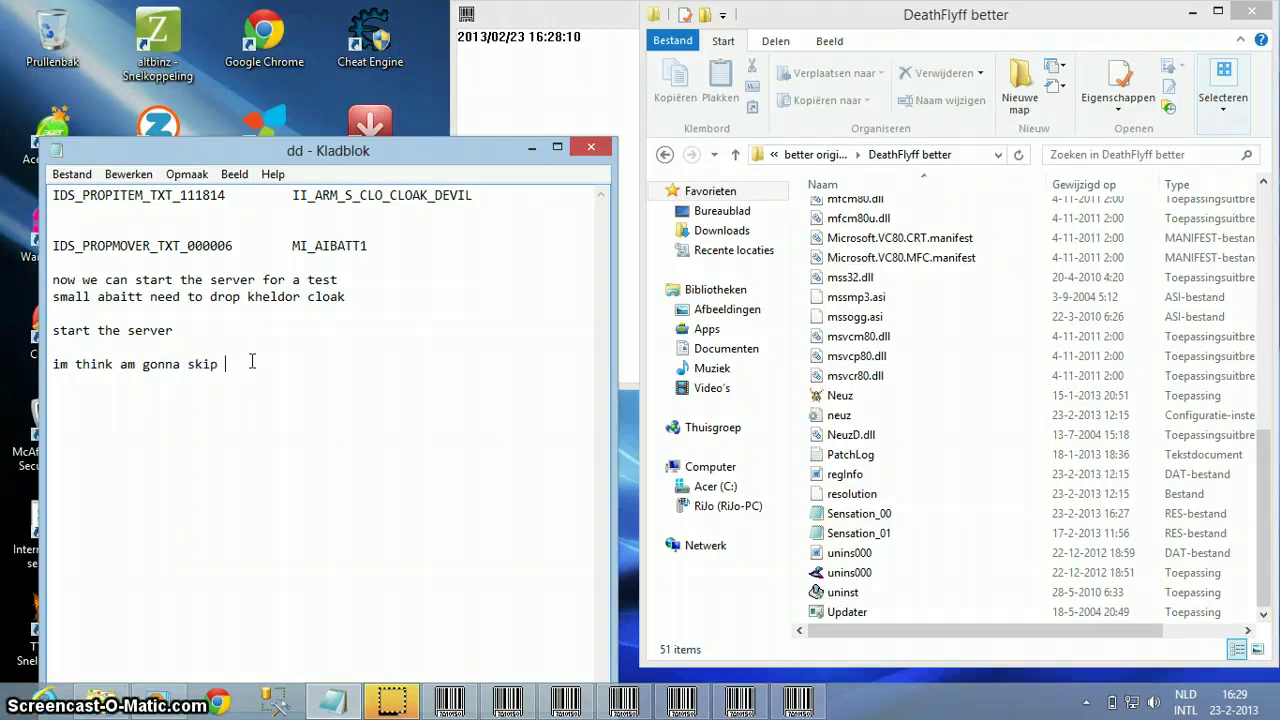
pyautogui.write(' this')
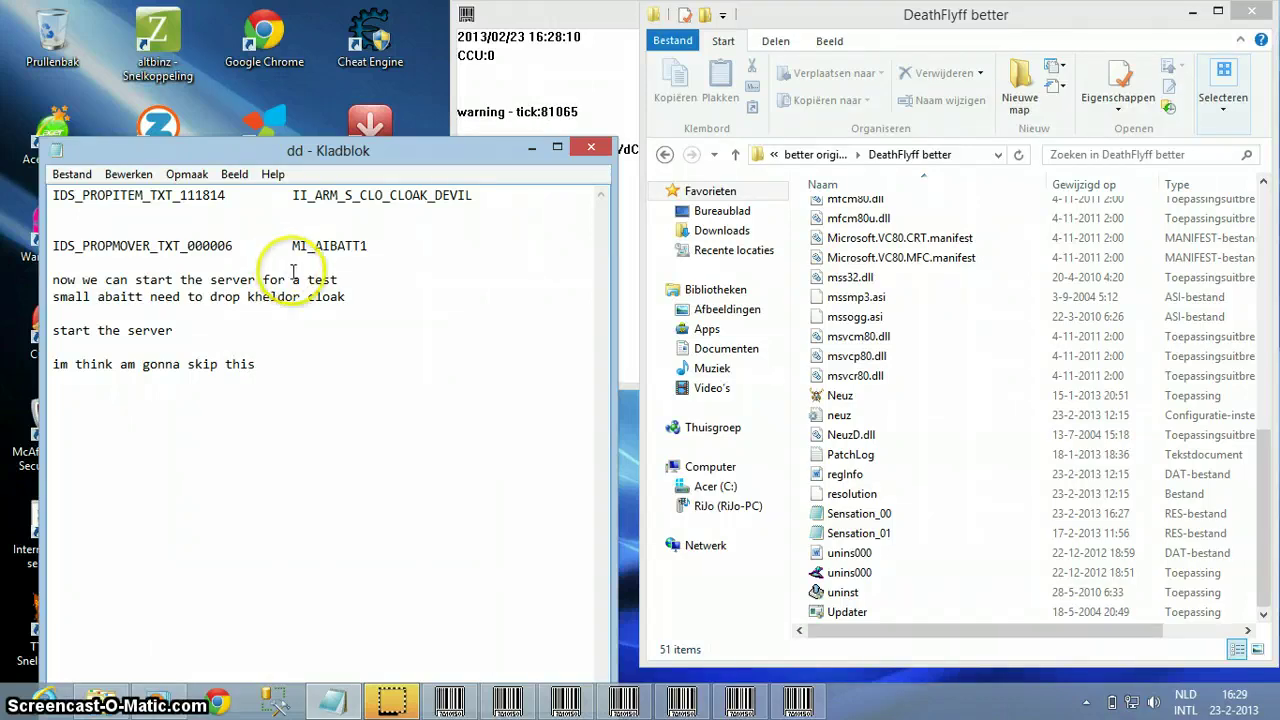
# Replace the last line of the dd note with "oooh :)".
pyautogui.hotkey('shift', 'Home')
pyautogui.press('BackSpace')
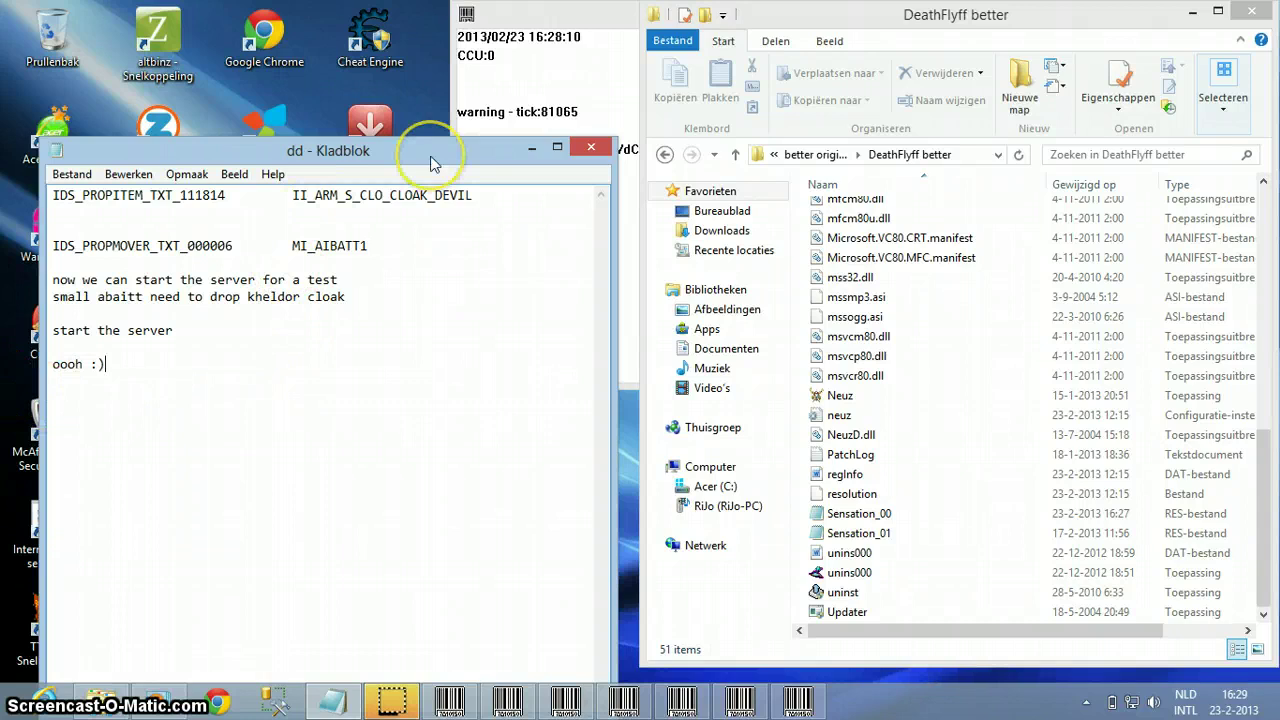
# Launch the Neuz client application from the "DeathFlyff better" folder and focus its game window.
pyautogui.click(866, 398)
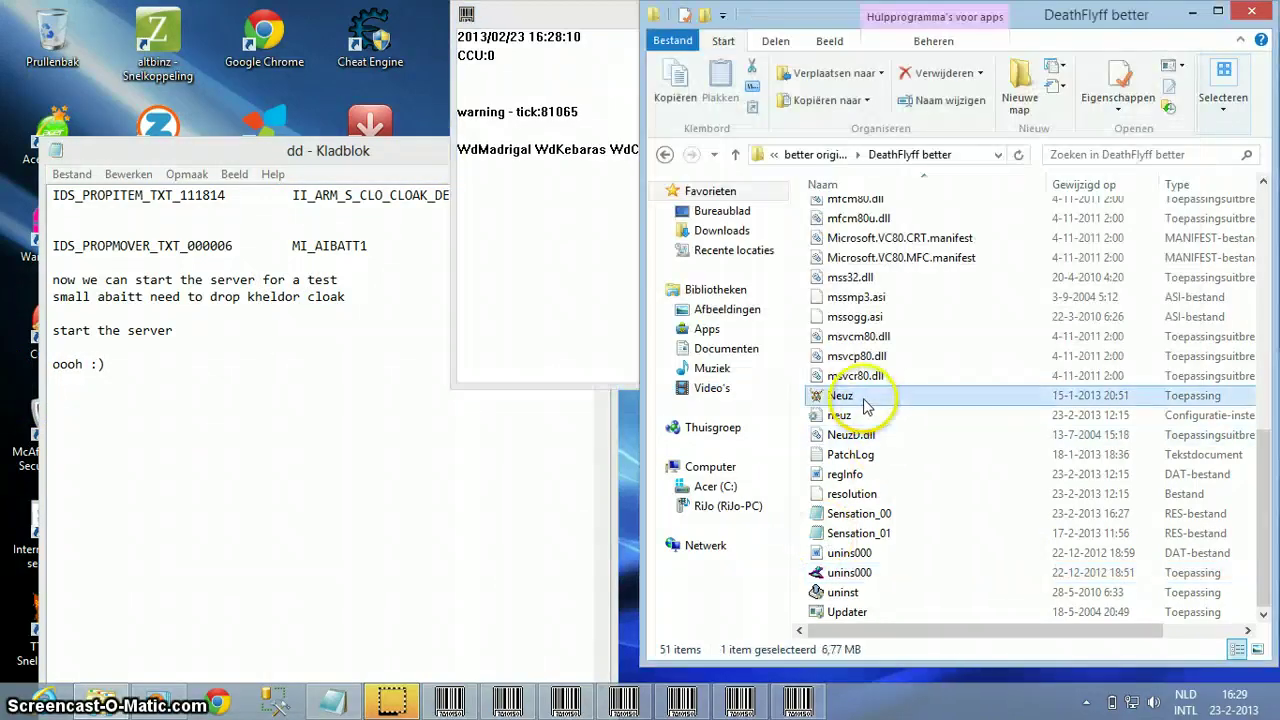
pyautogui.doubleClick(843, 396)
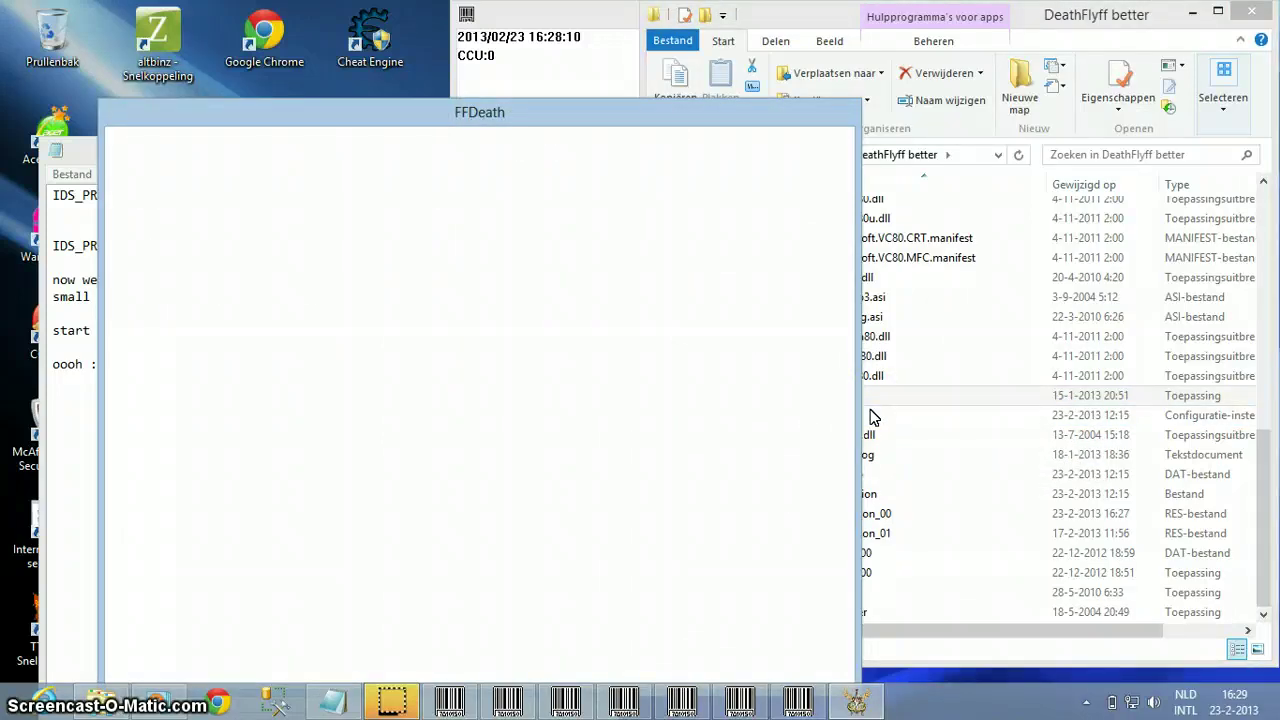
pyautogui.click(619, 203)
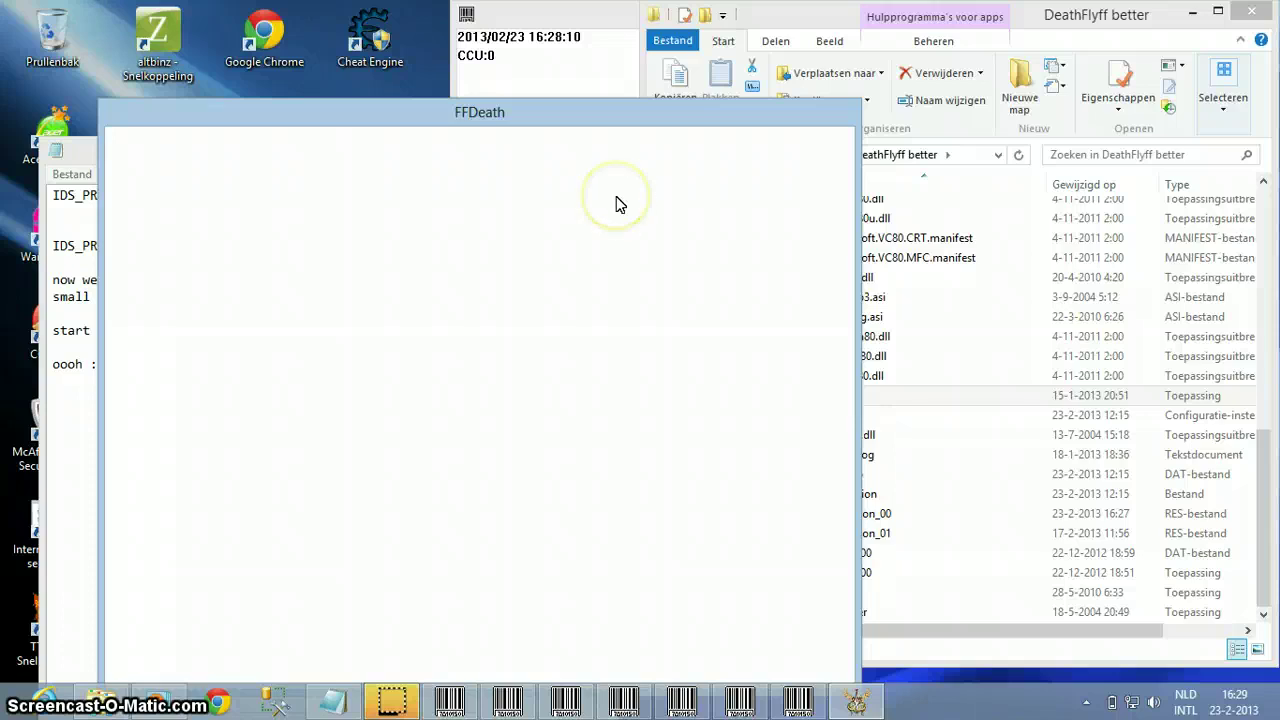